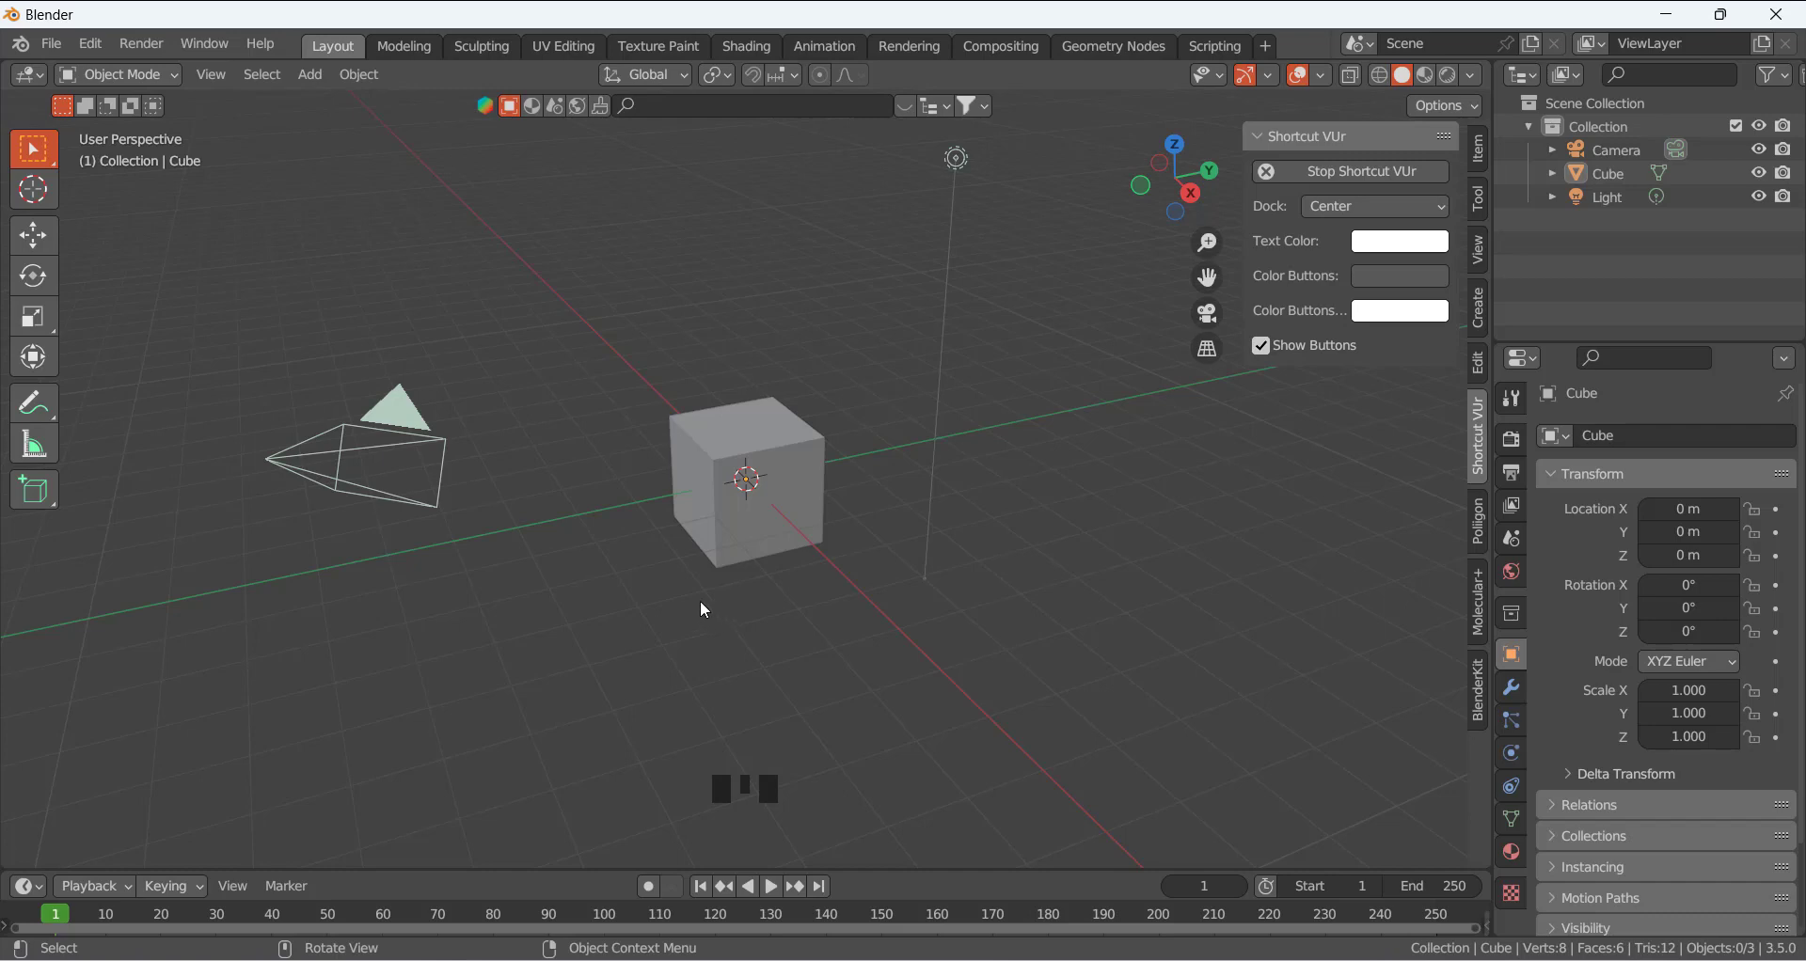
Delete the default Cube from the scene.
mouse_move(629, 576)
middle_mouse_down()
mouse_move(673, 577)
mouse_move(641, 564)
middle_mouse_up()
left_click(747, 545)
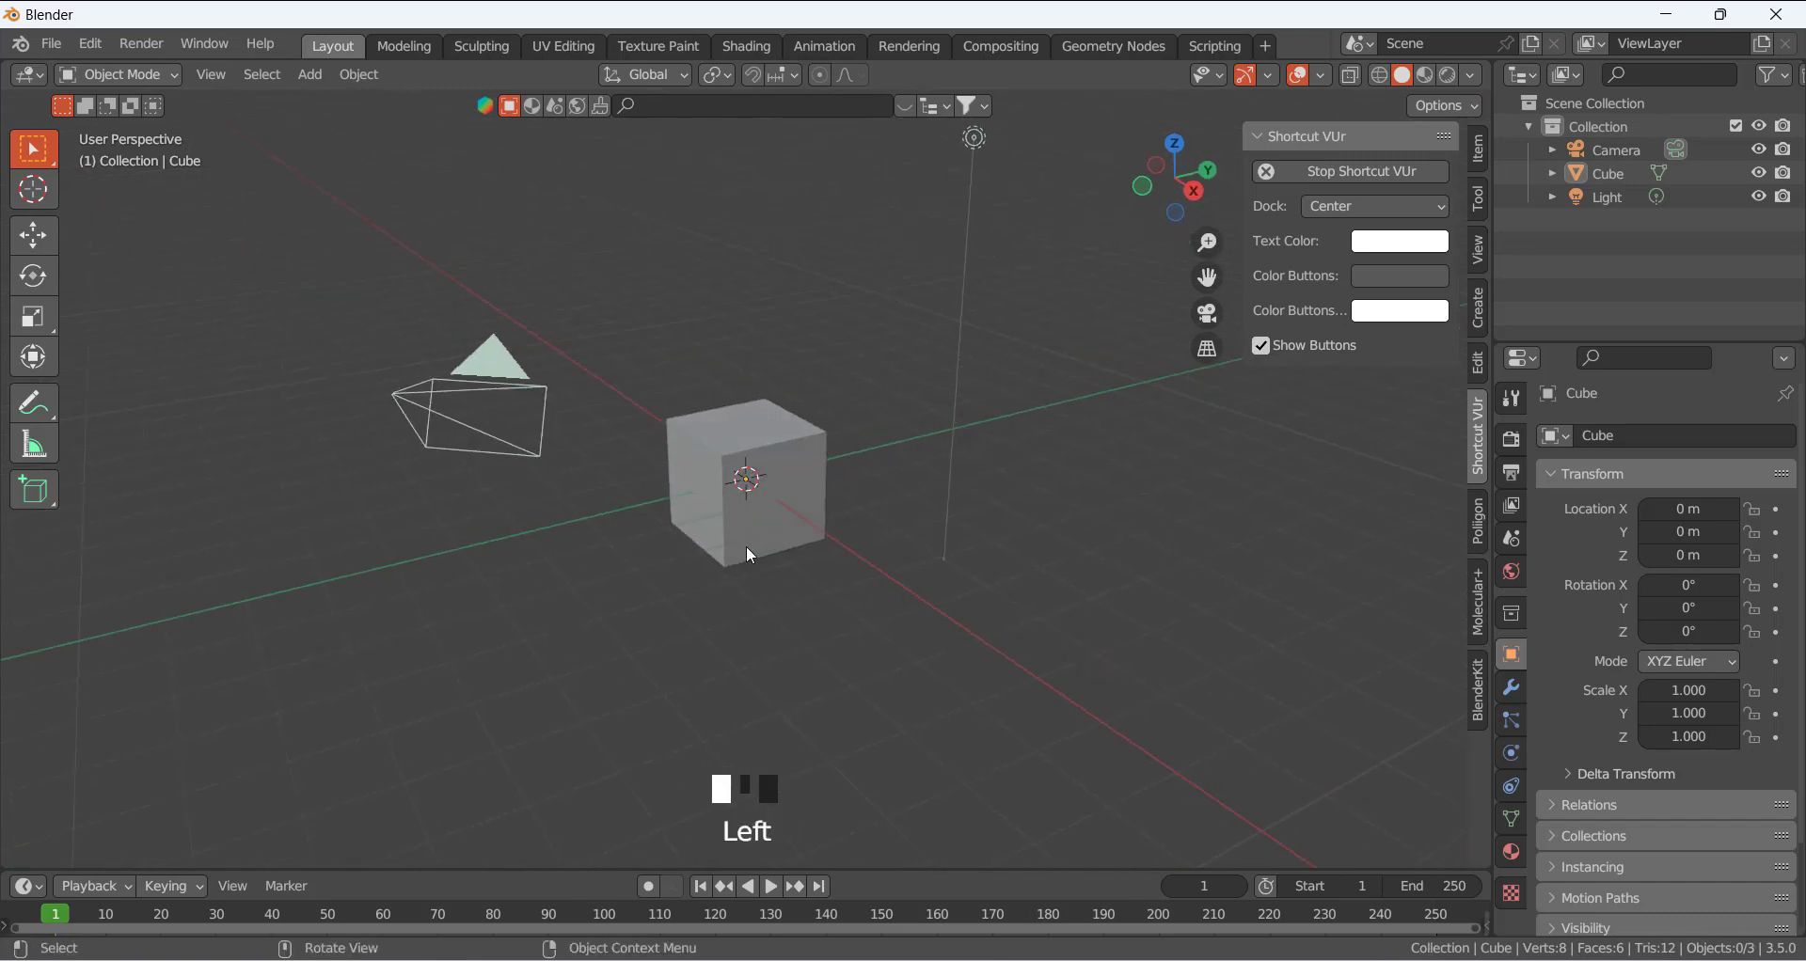
key("x")
left_click(675, 692)
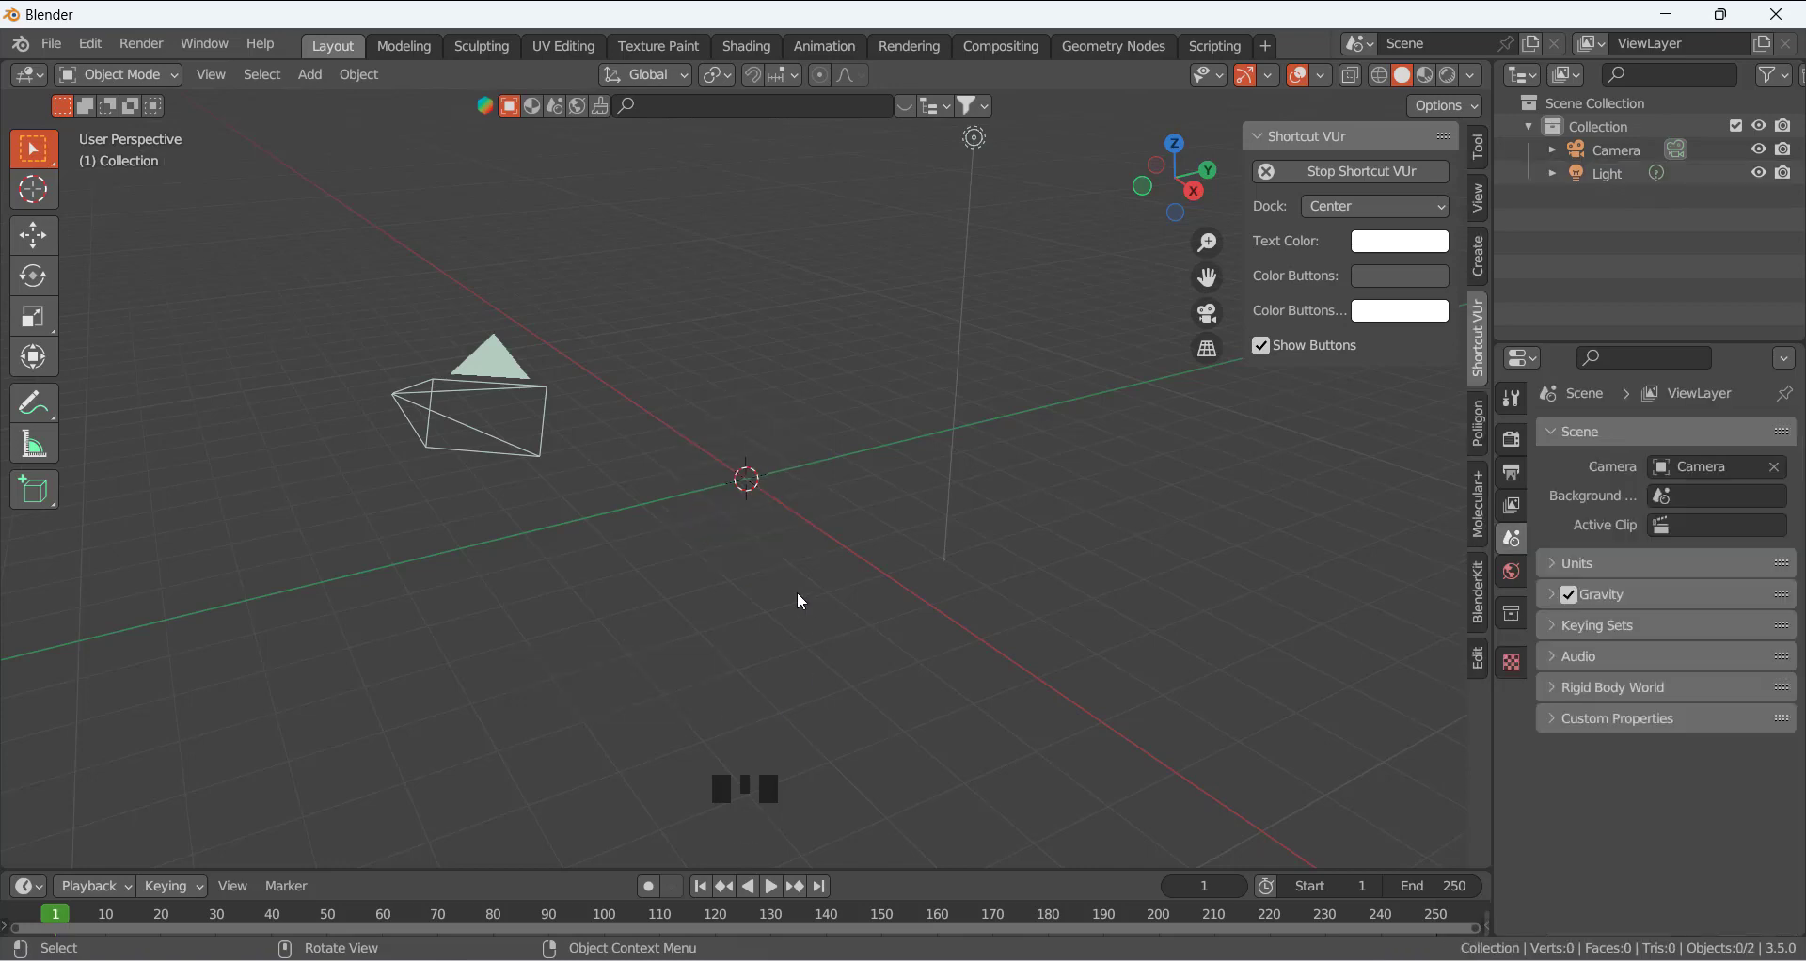
In front orthographic view, add a Cylinder mesh at the world origin.
key("KP_1")
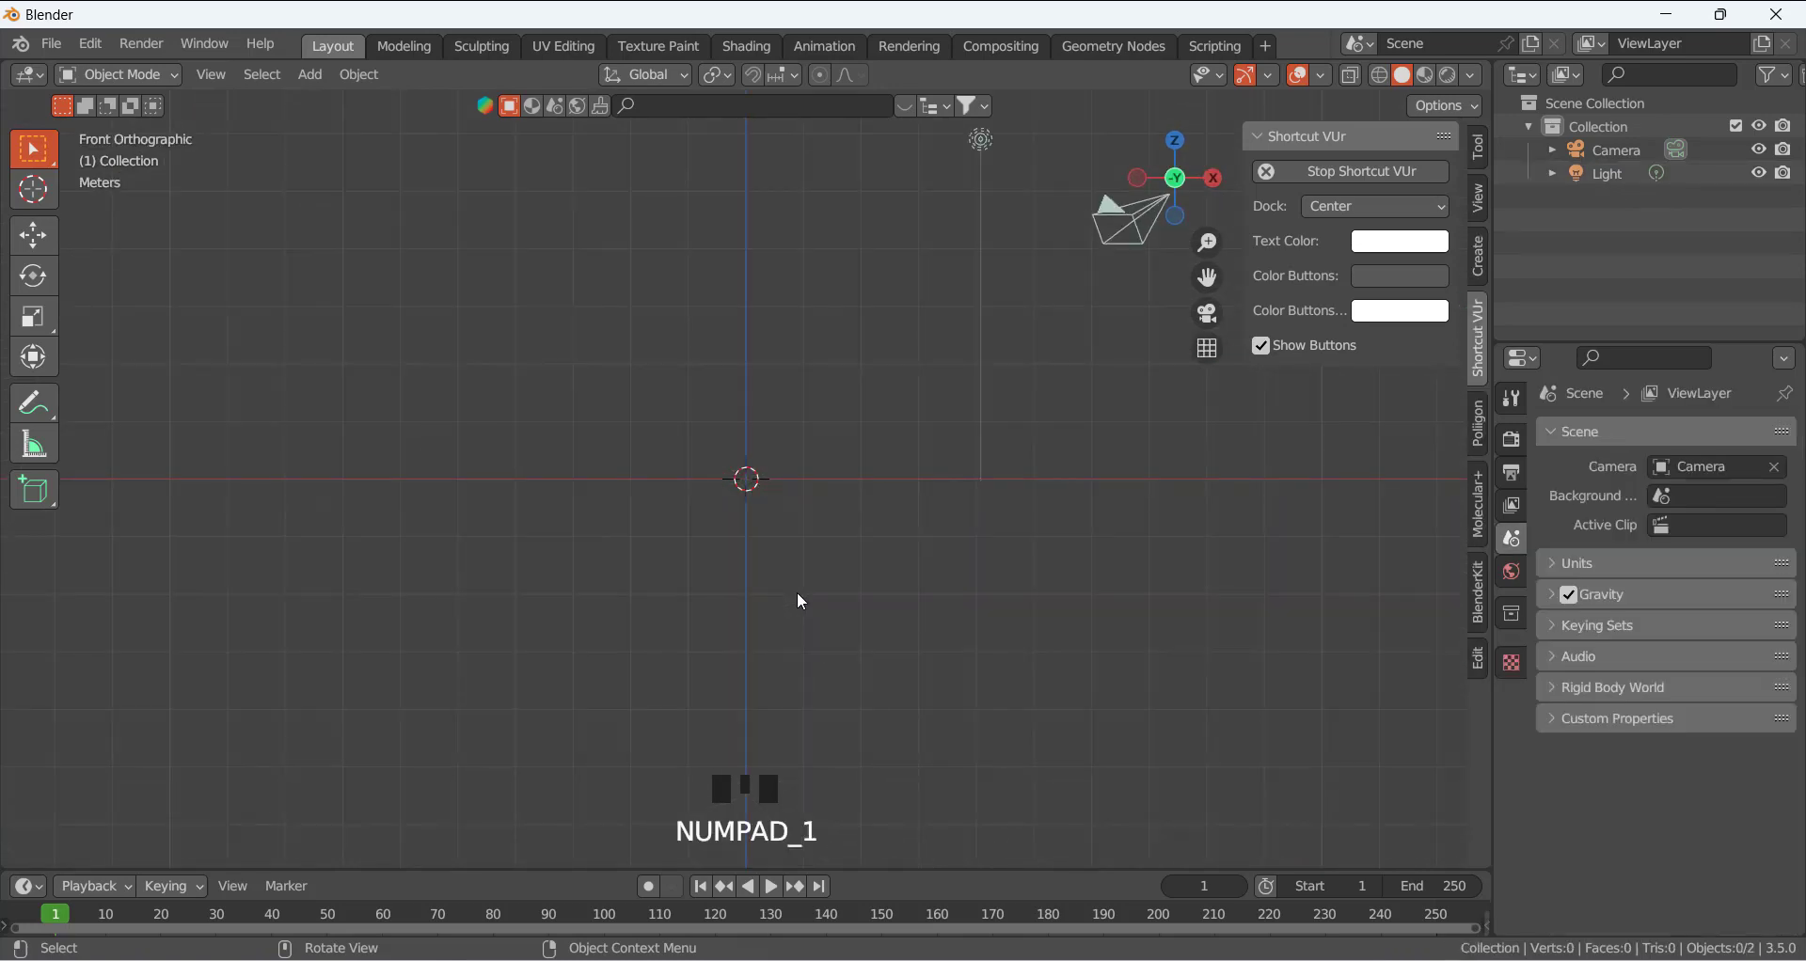
key("shift+a")
mouse_move(787, 482)
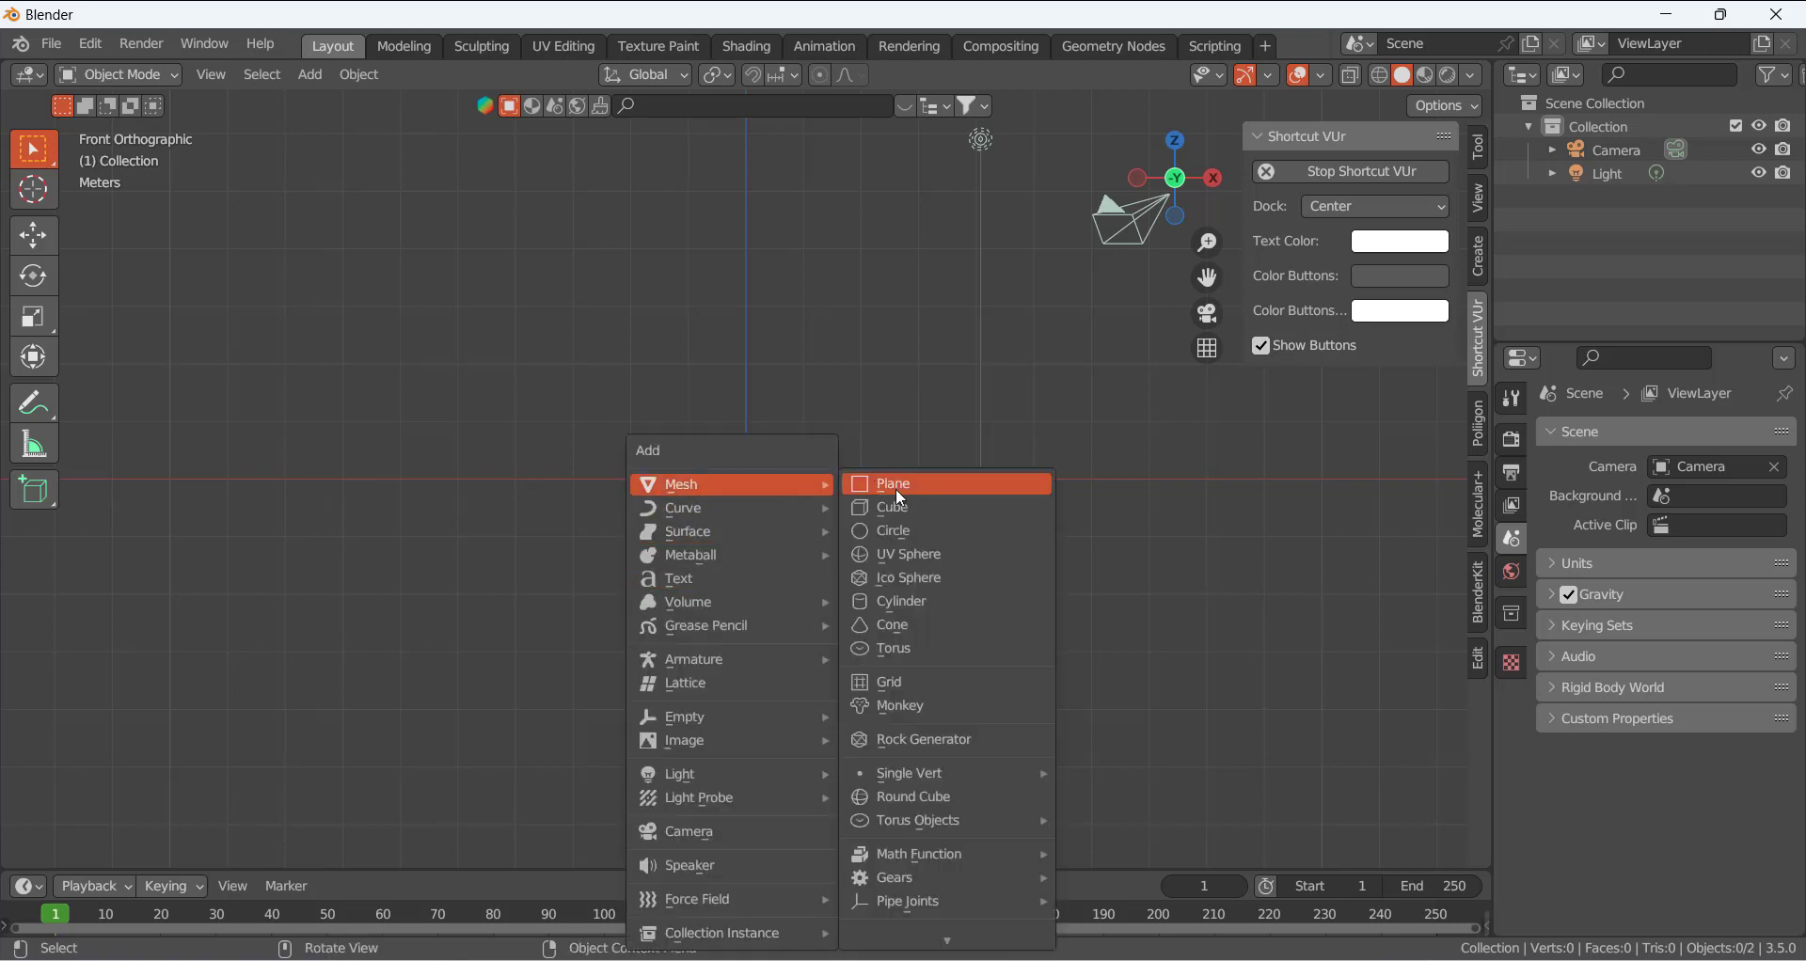
left_click(912, 603)
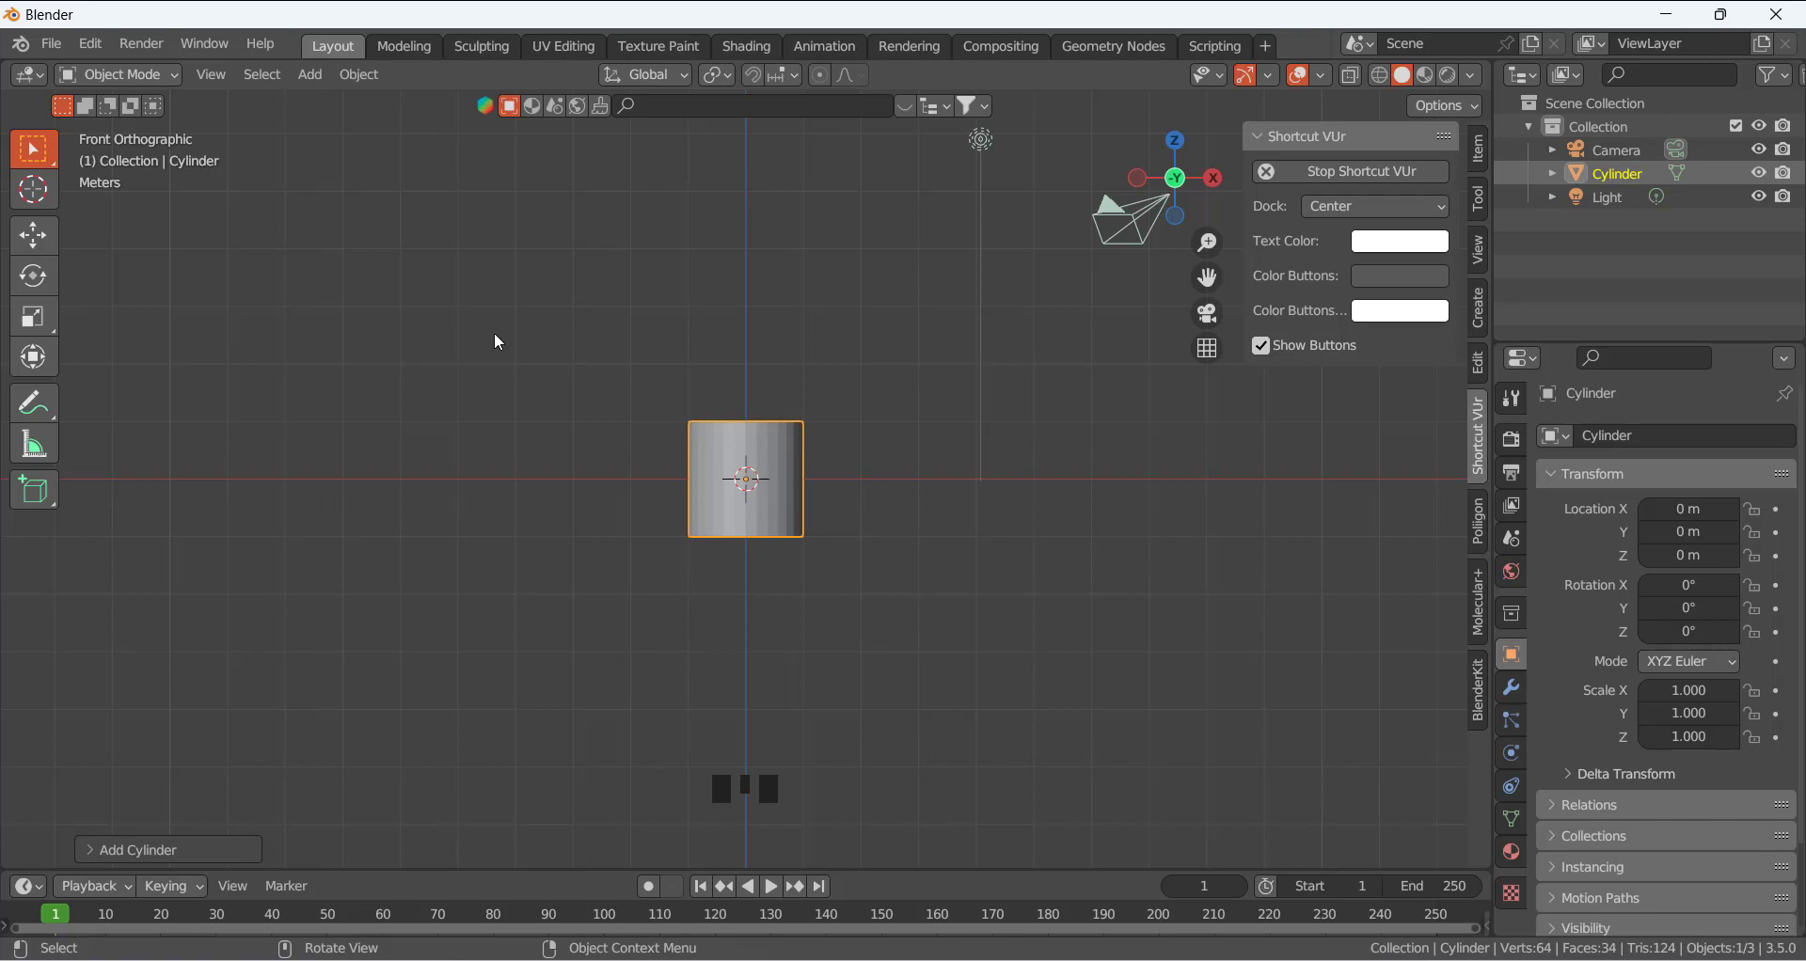
In Edit Mode, start moving the cylinder's geometry along the Z axis.
key("Tab")
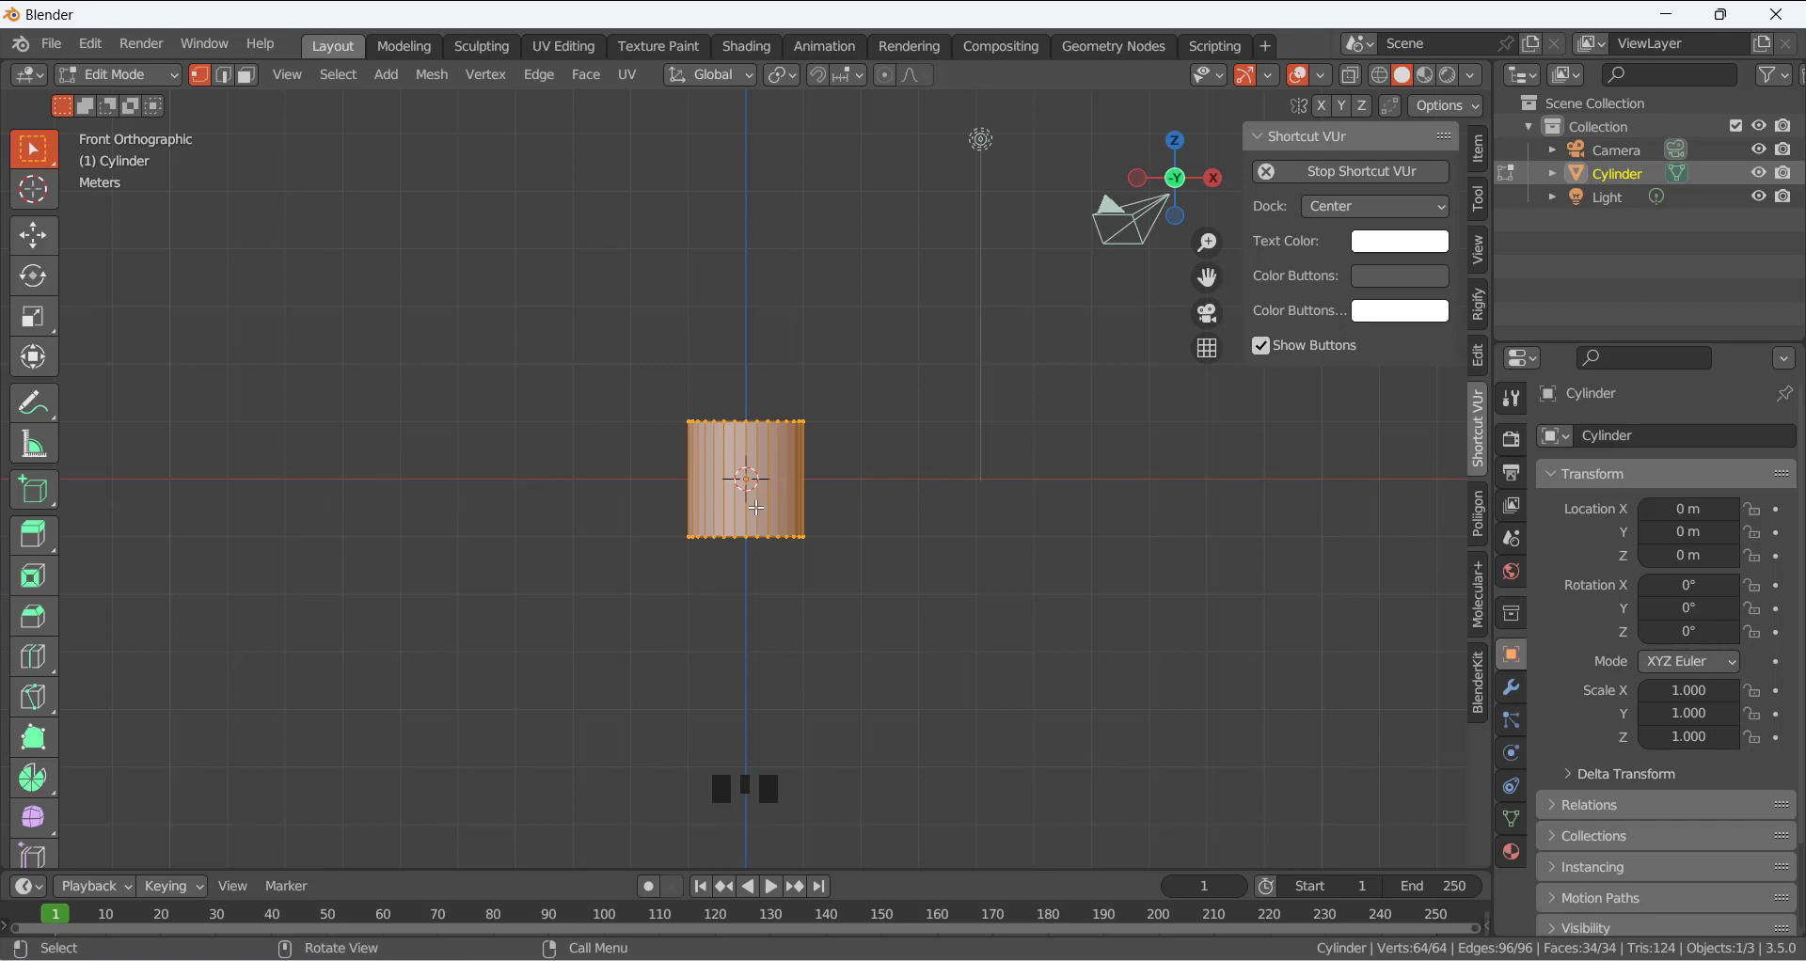
key("g")
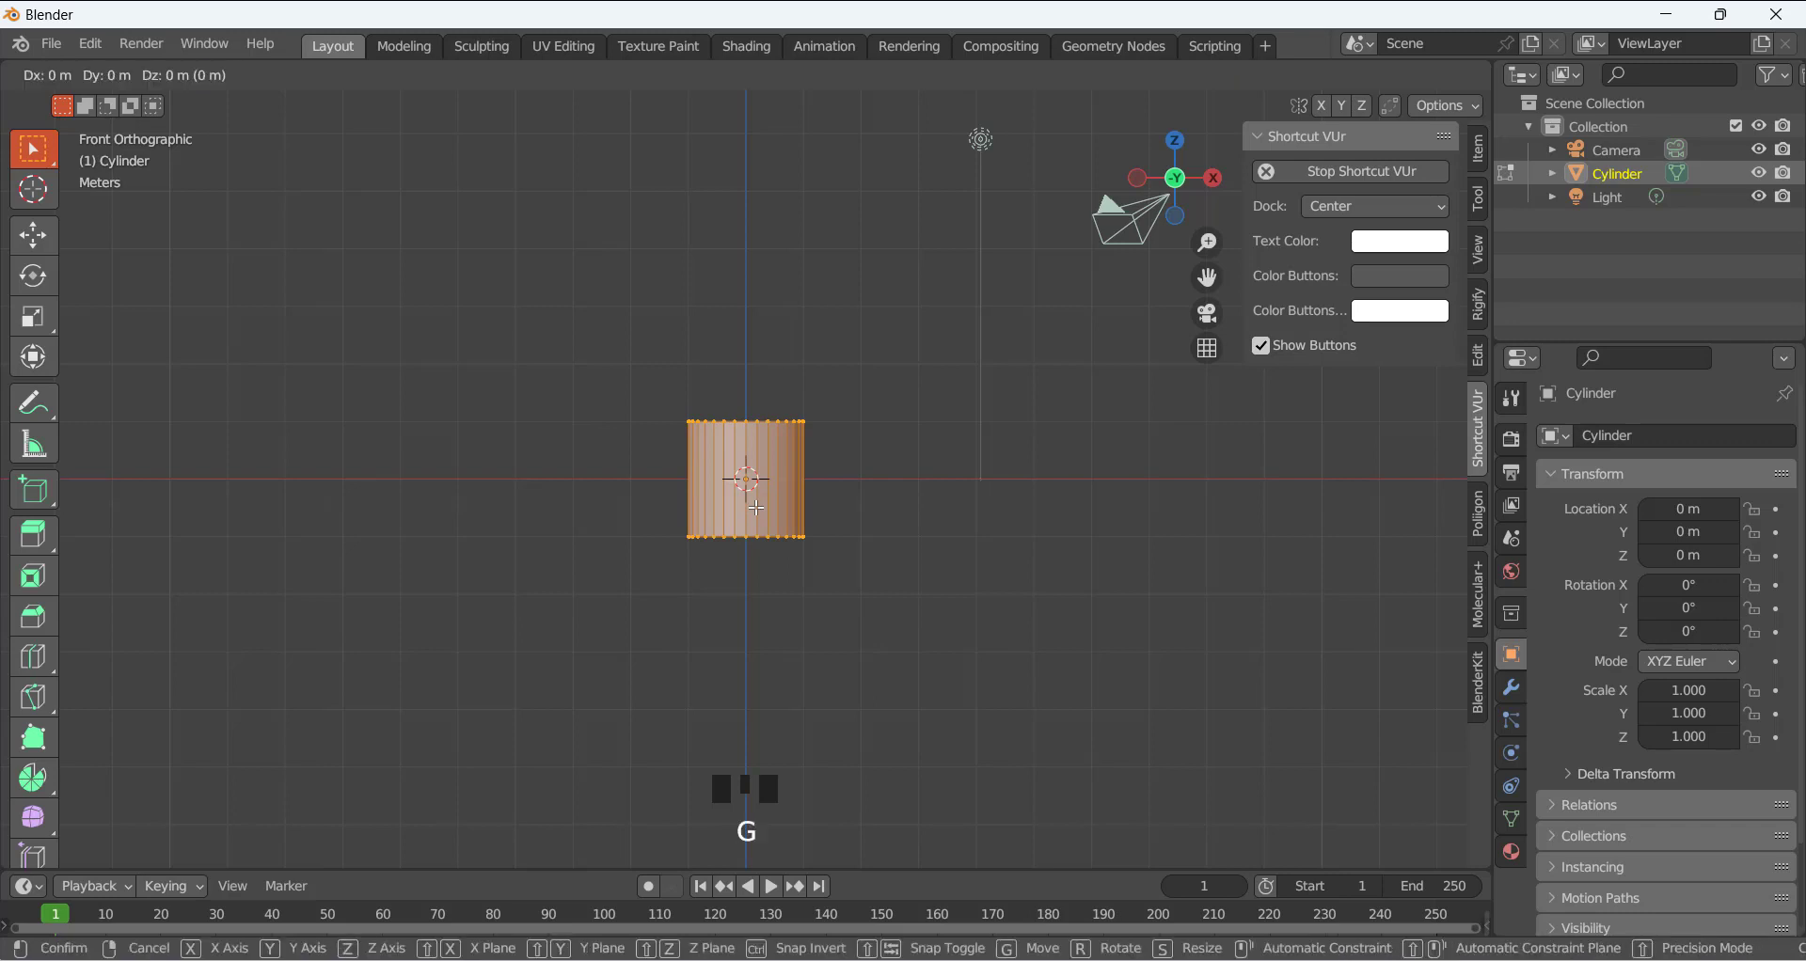
key("z")
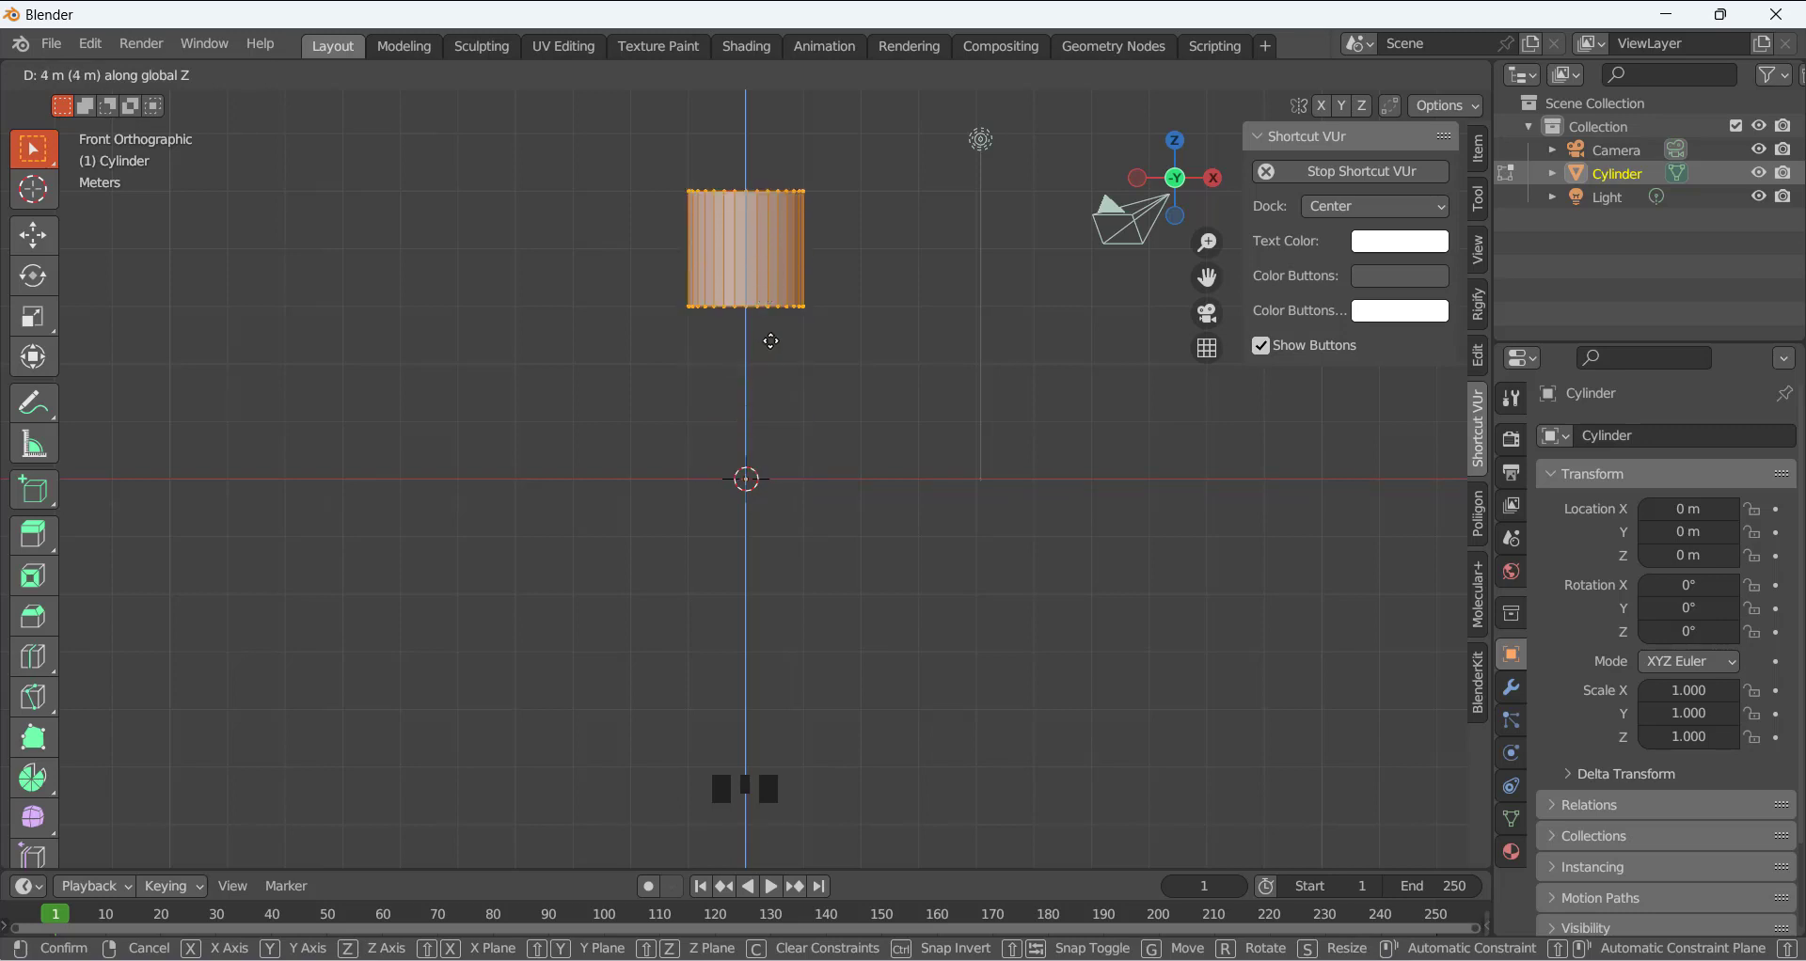
Rest the cylinder's base on the origin, then raise its top vertices to make it taller.
left_click(767, 438)
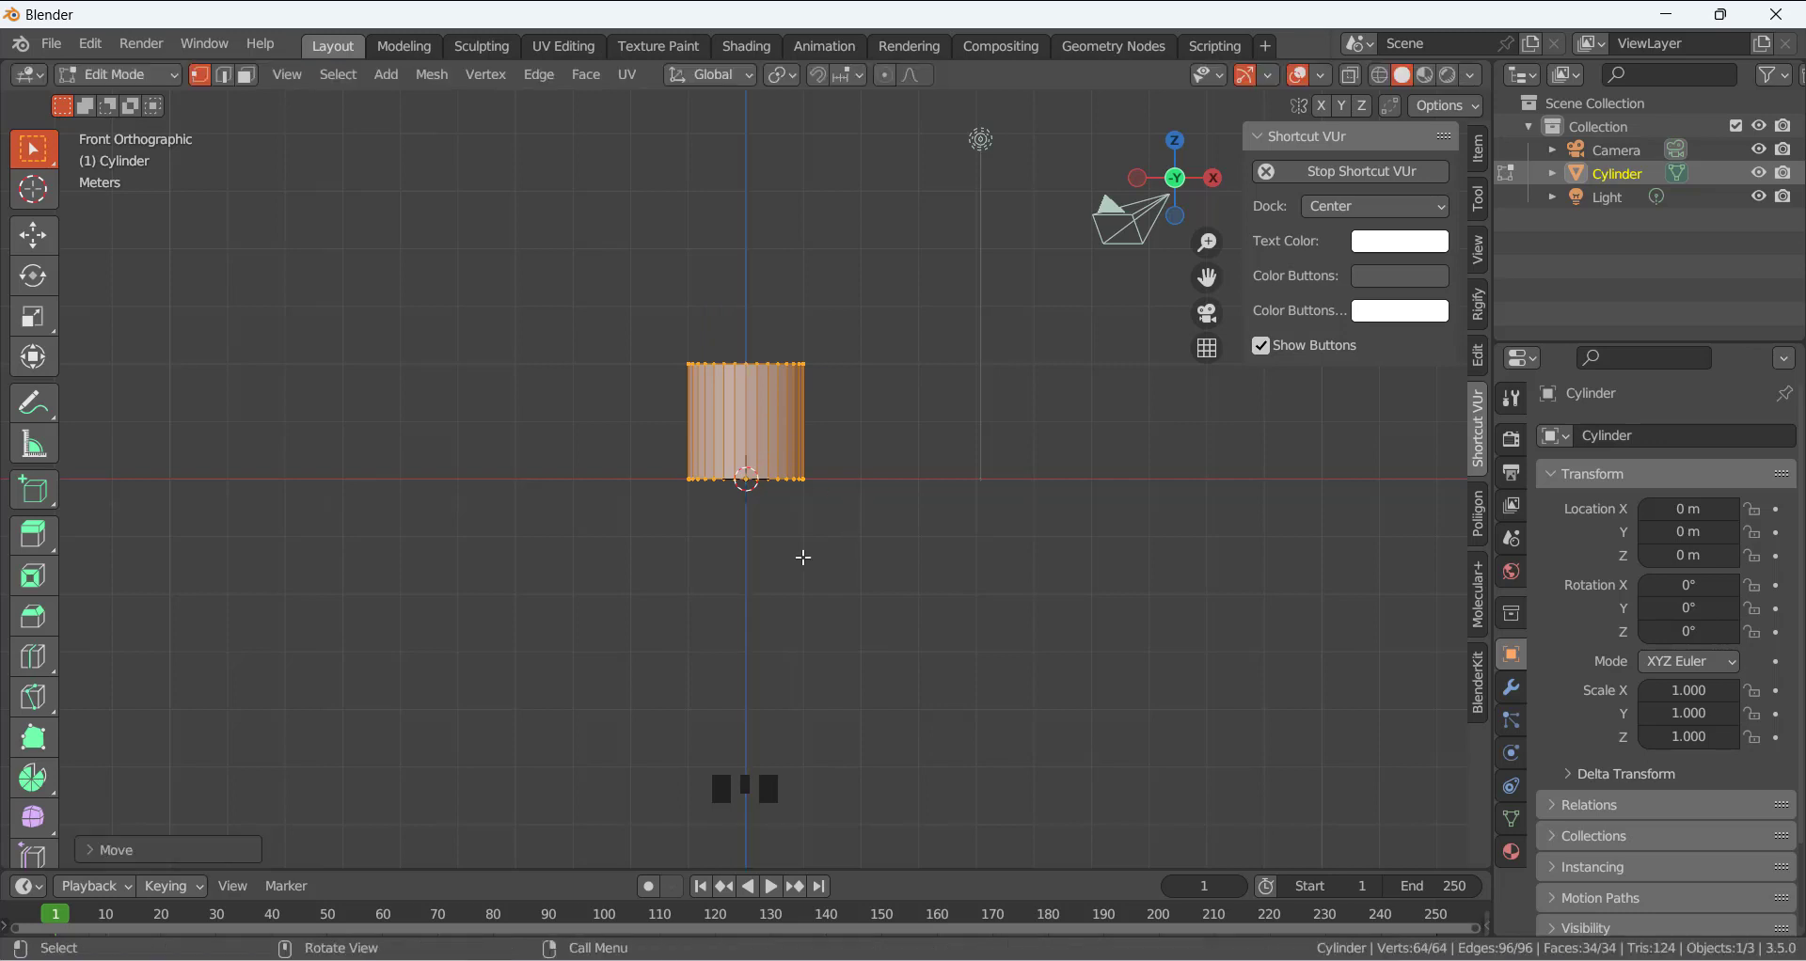
scroll(746, 488, "up", 3)
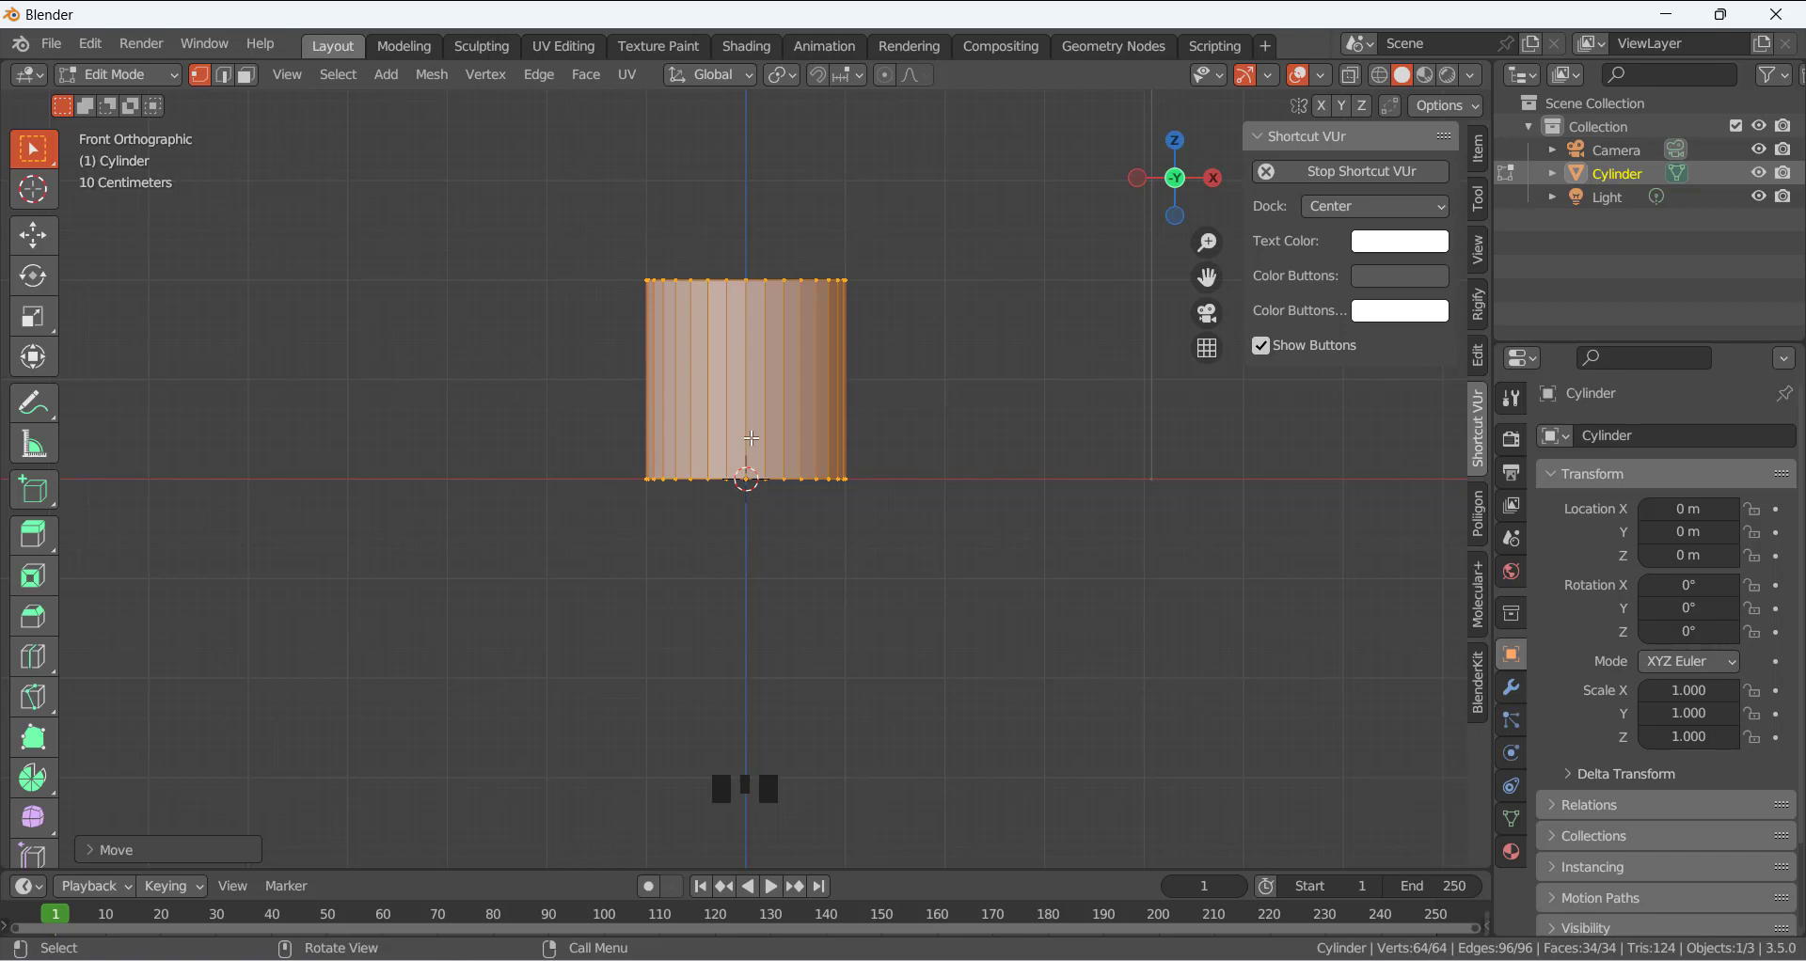
left_click(599, 251)
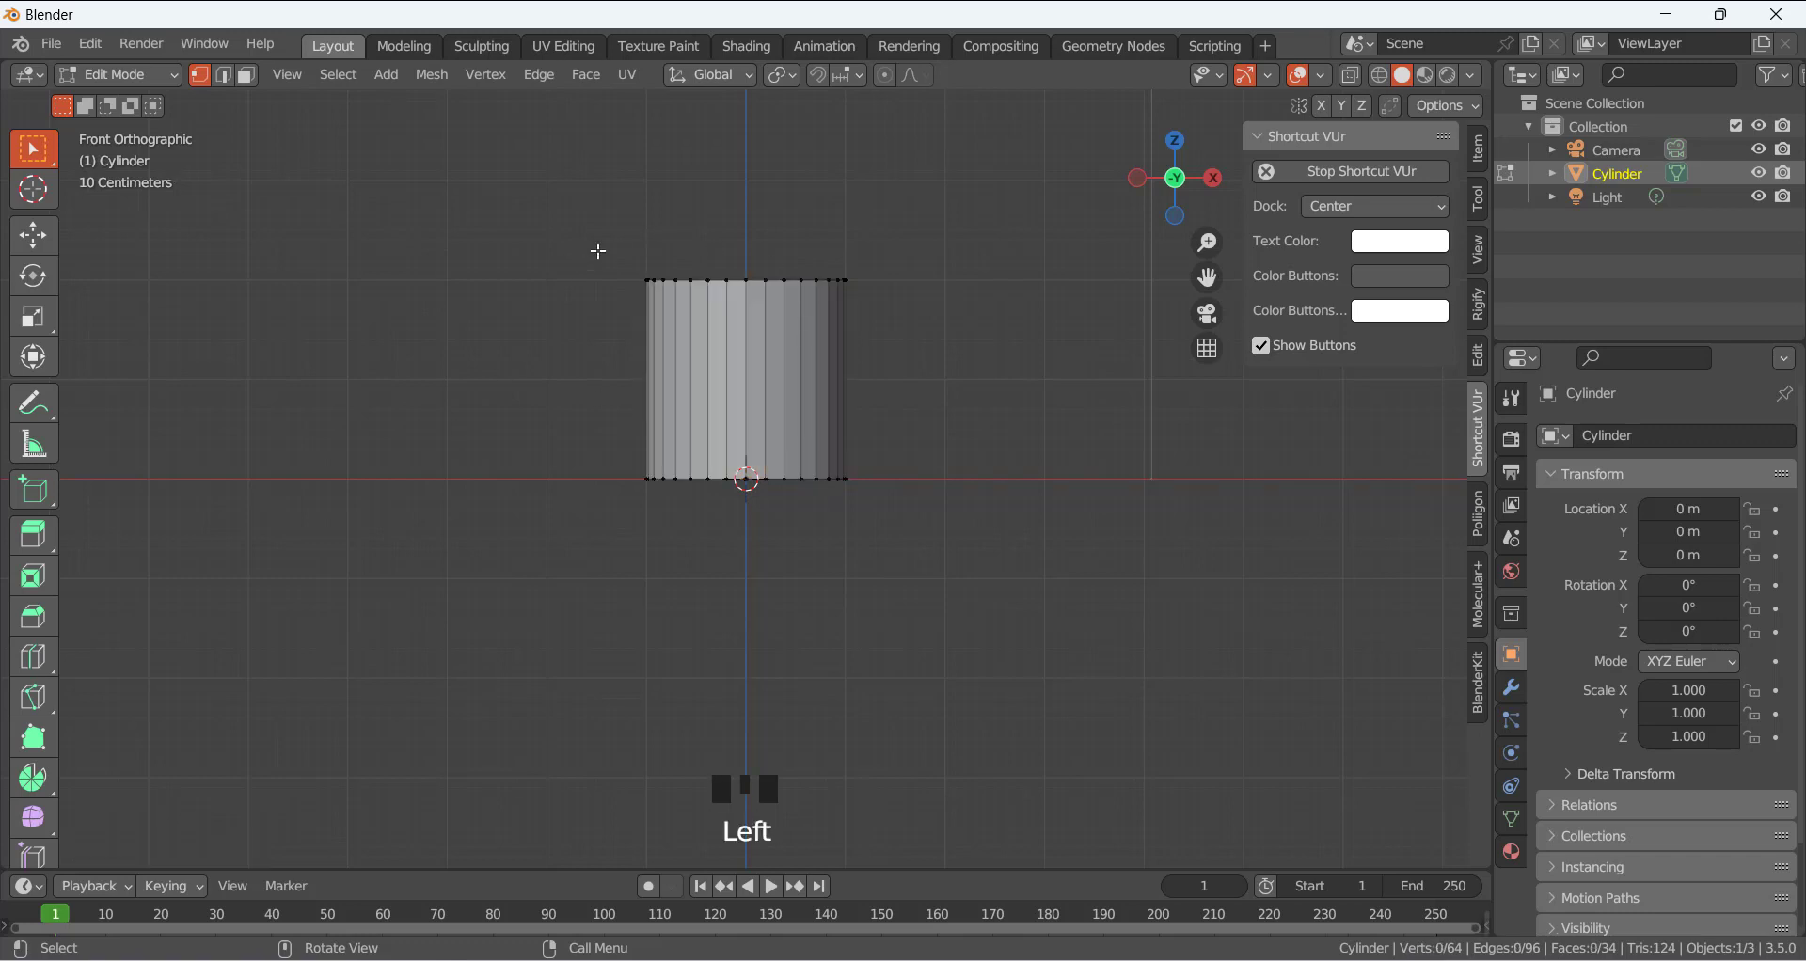
key("shift+z")
left_click_drag(555, 221, 976, 337)
middle_click_drag(788, 263, 767, 324)
key("KP_1")
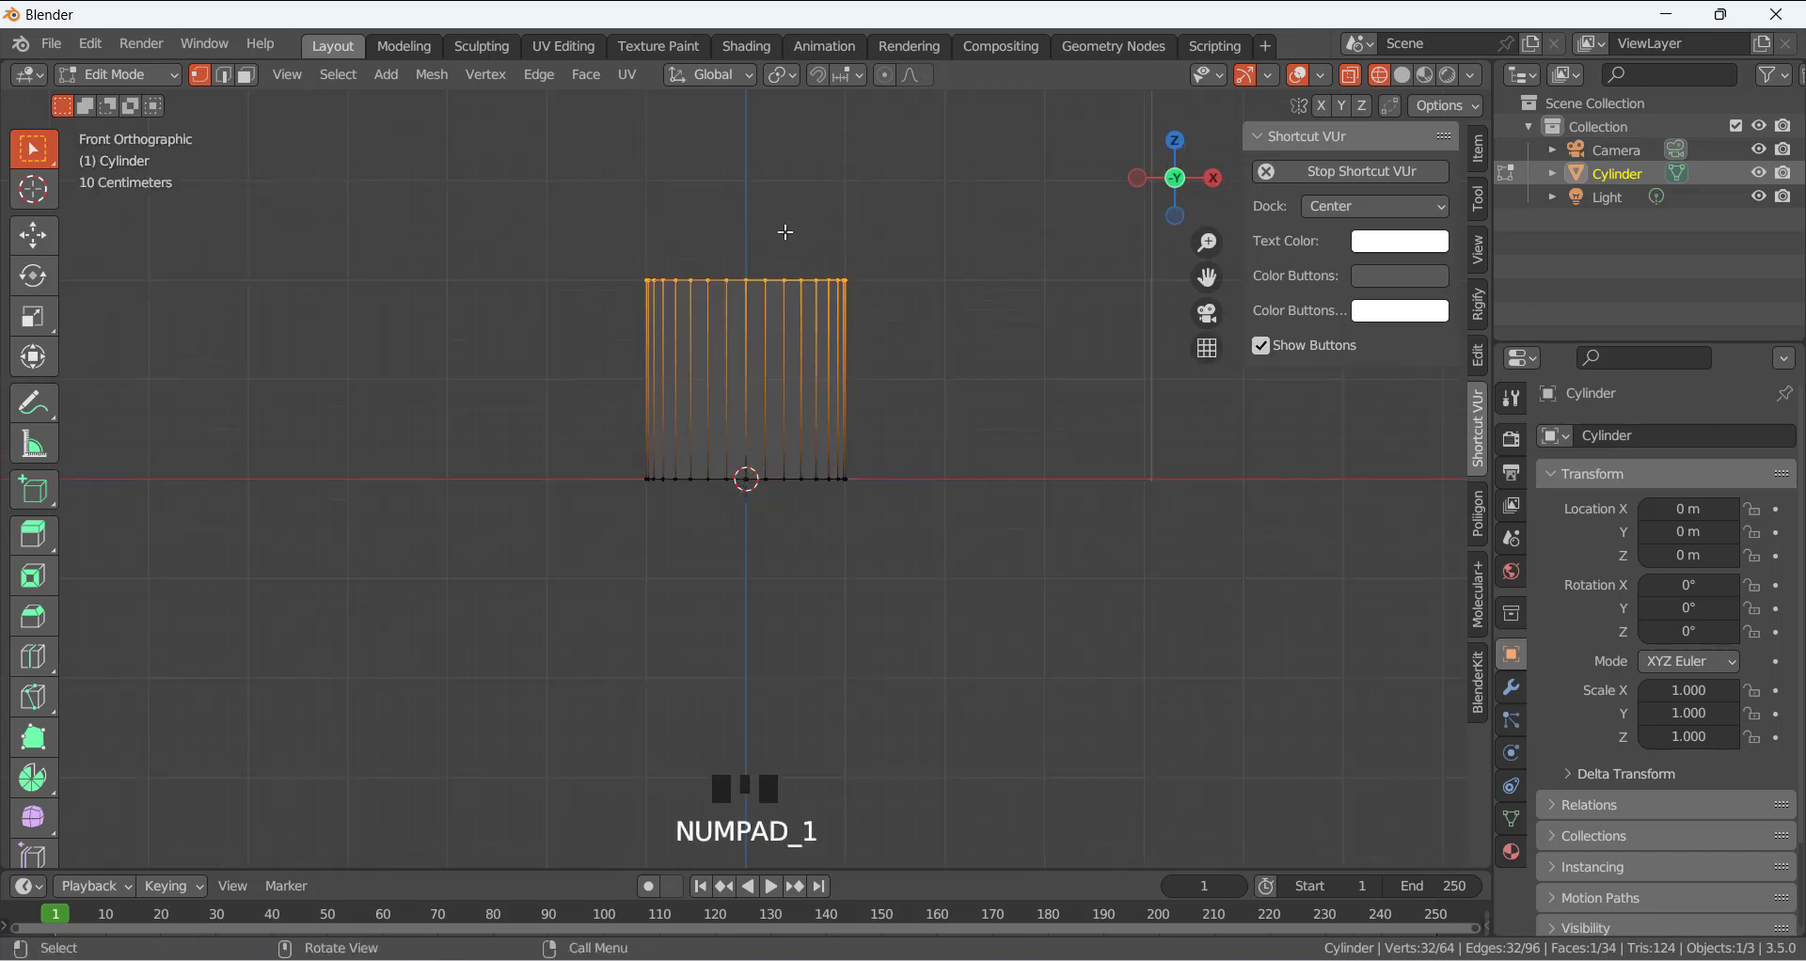
key("g")
key("z")
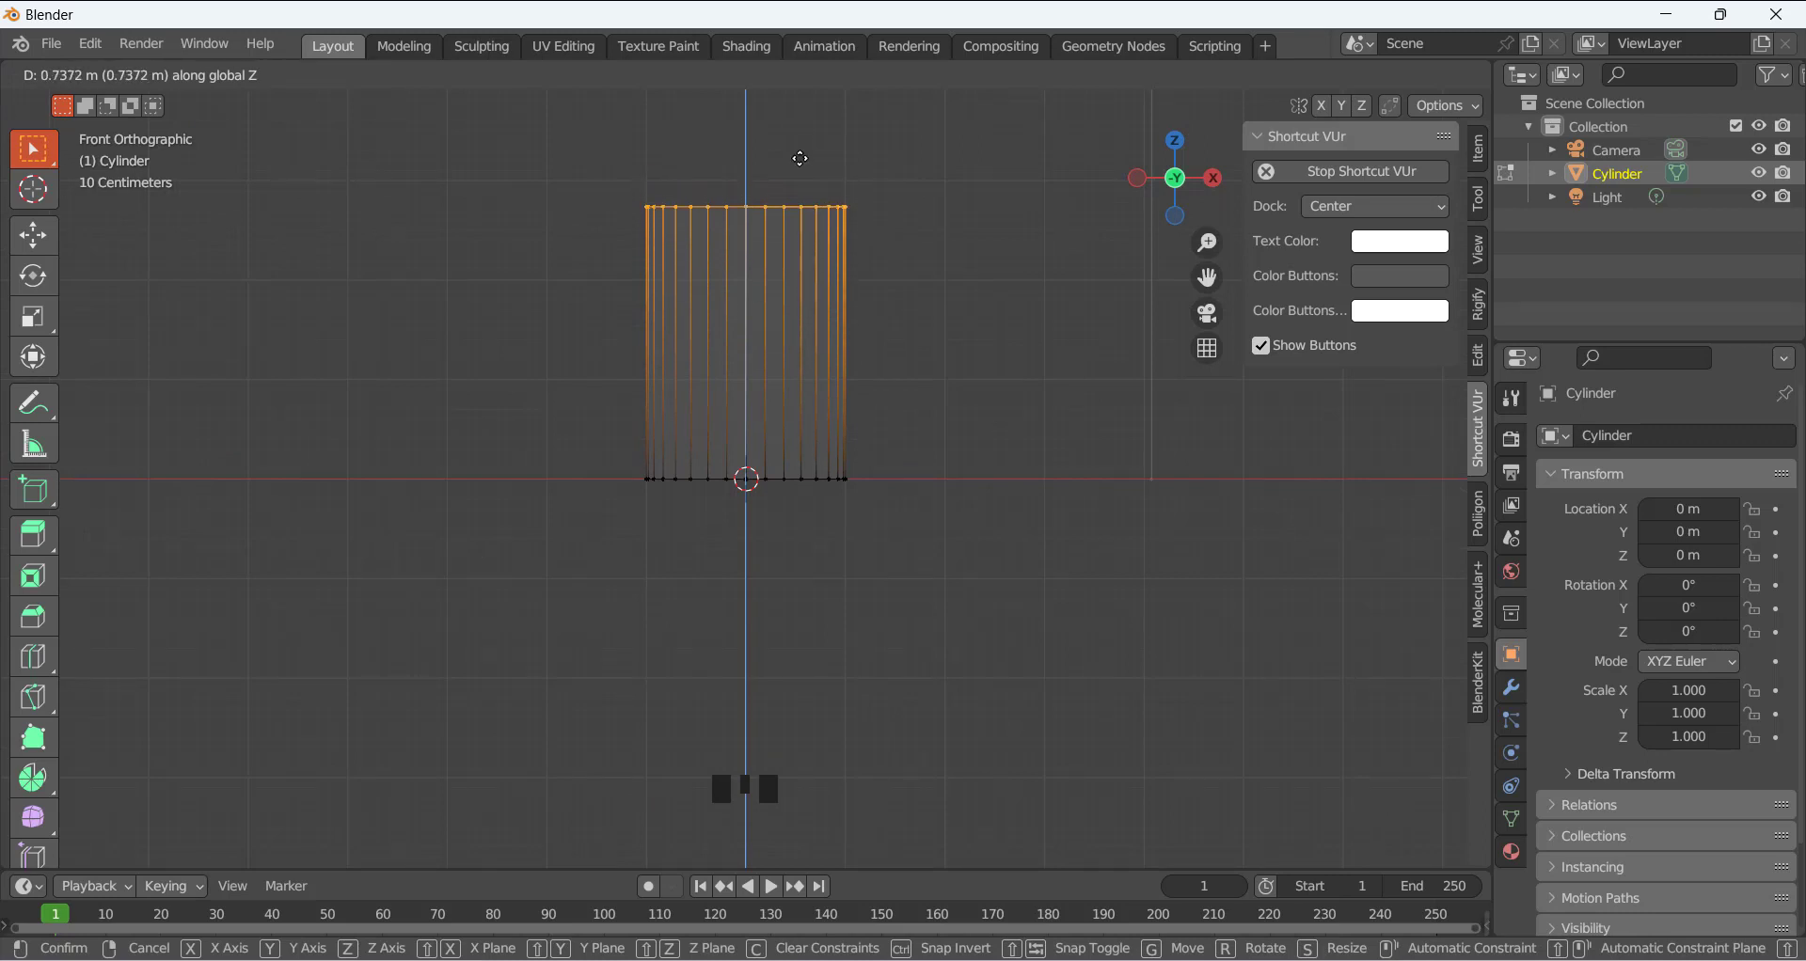
left_click(796, 146)
Scale the bottom vertices inward so the cylinder narrows toward its base.
left_click(970, 403)
left_click_drag(499, 384, 1119, 674)
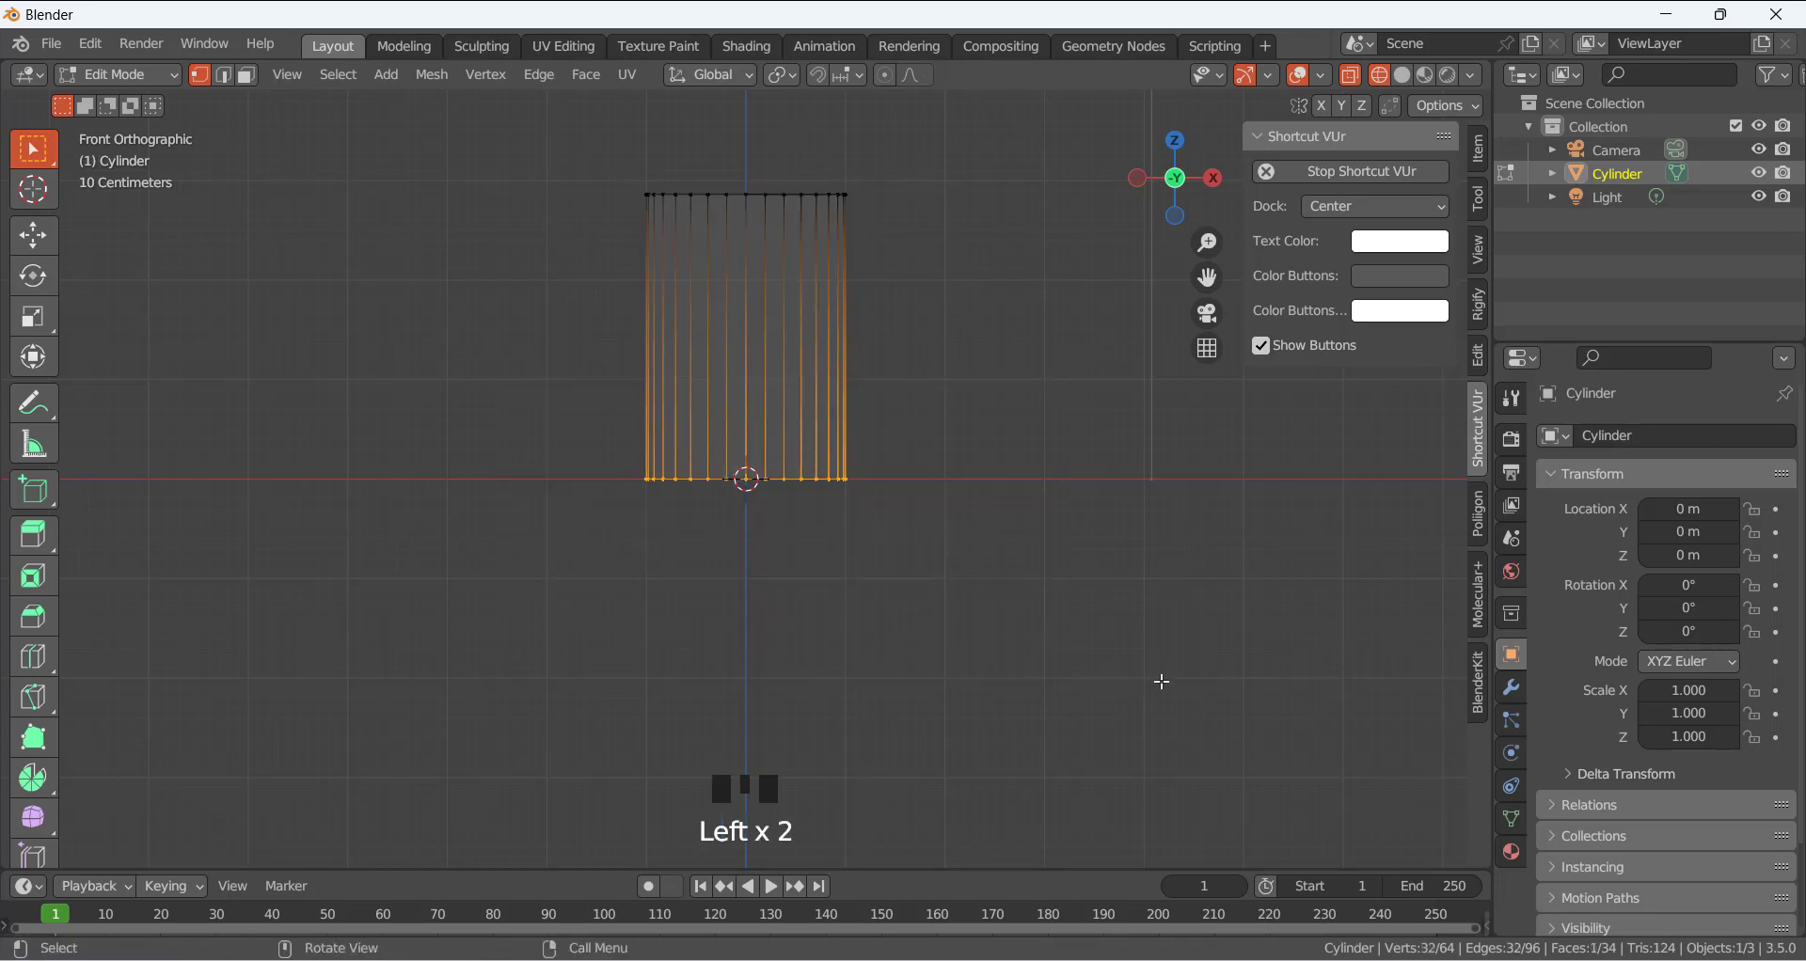
key("s")
left_click(1028, 629)
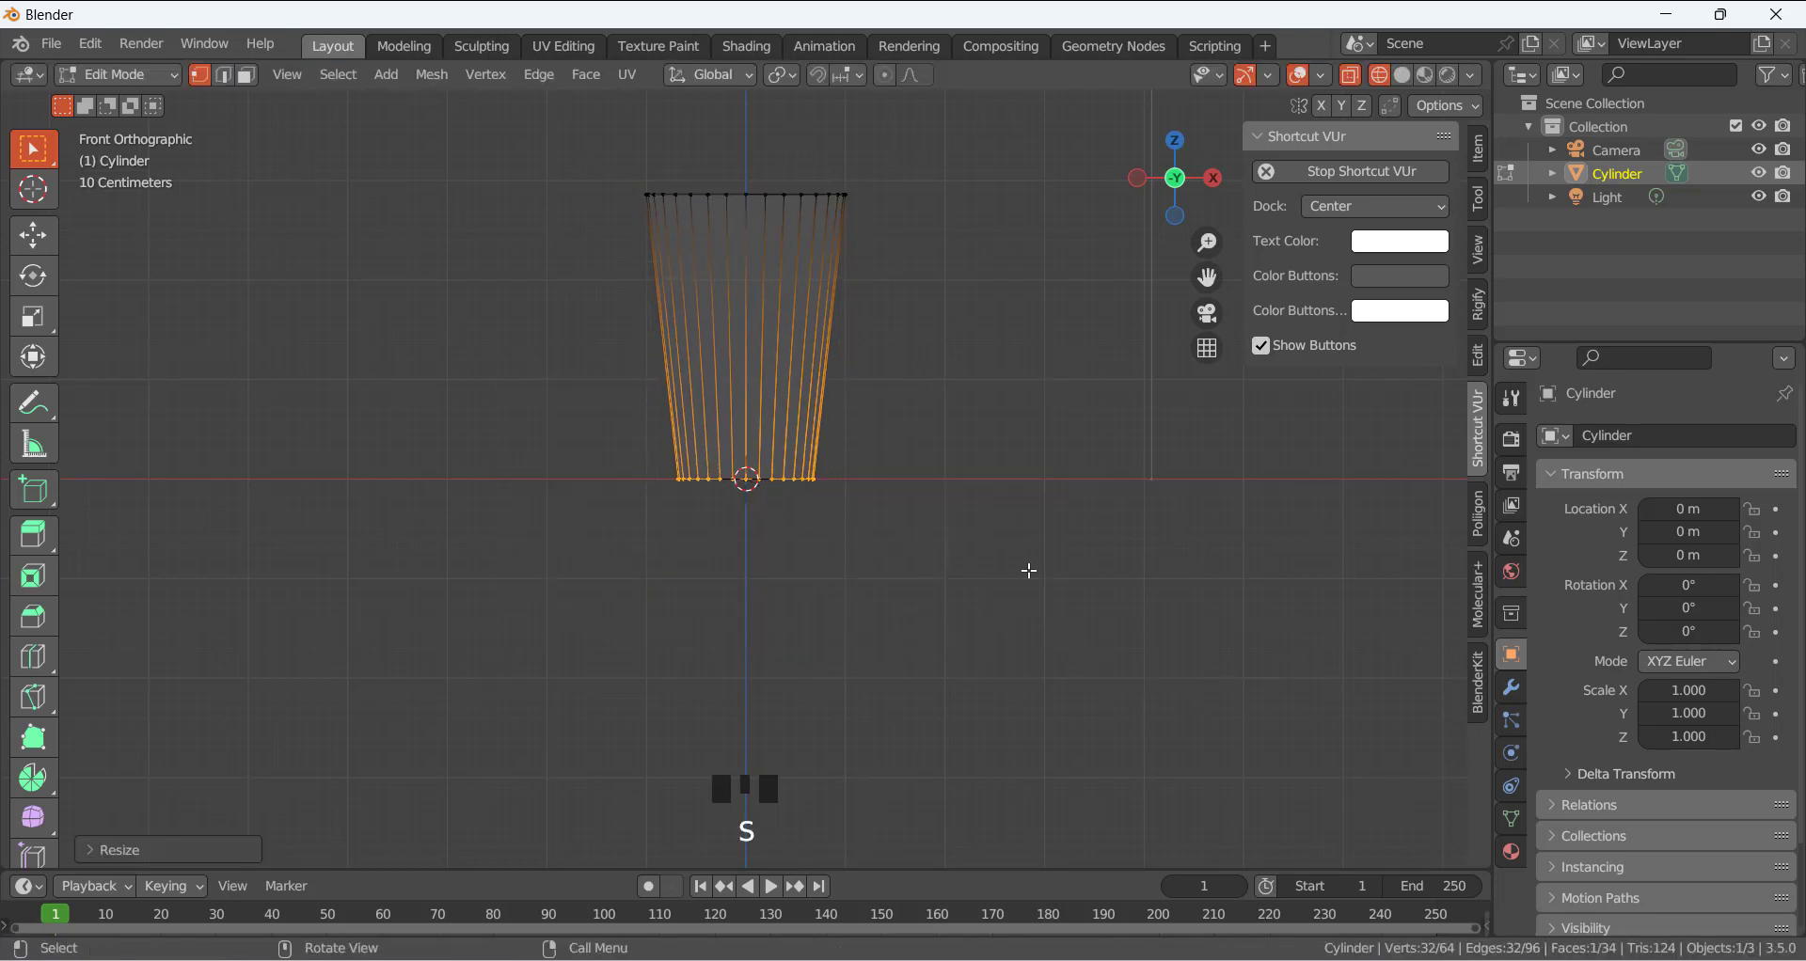
Extrude the top ring of vertices upward to add an extra ring.
left_click(1029, 515)
left_click_drag(564, 129, 1056, 374)
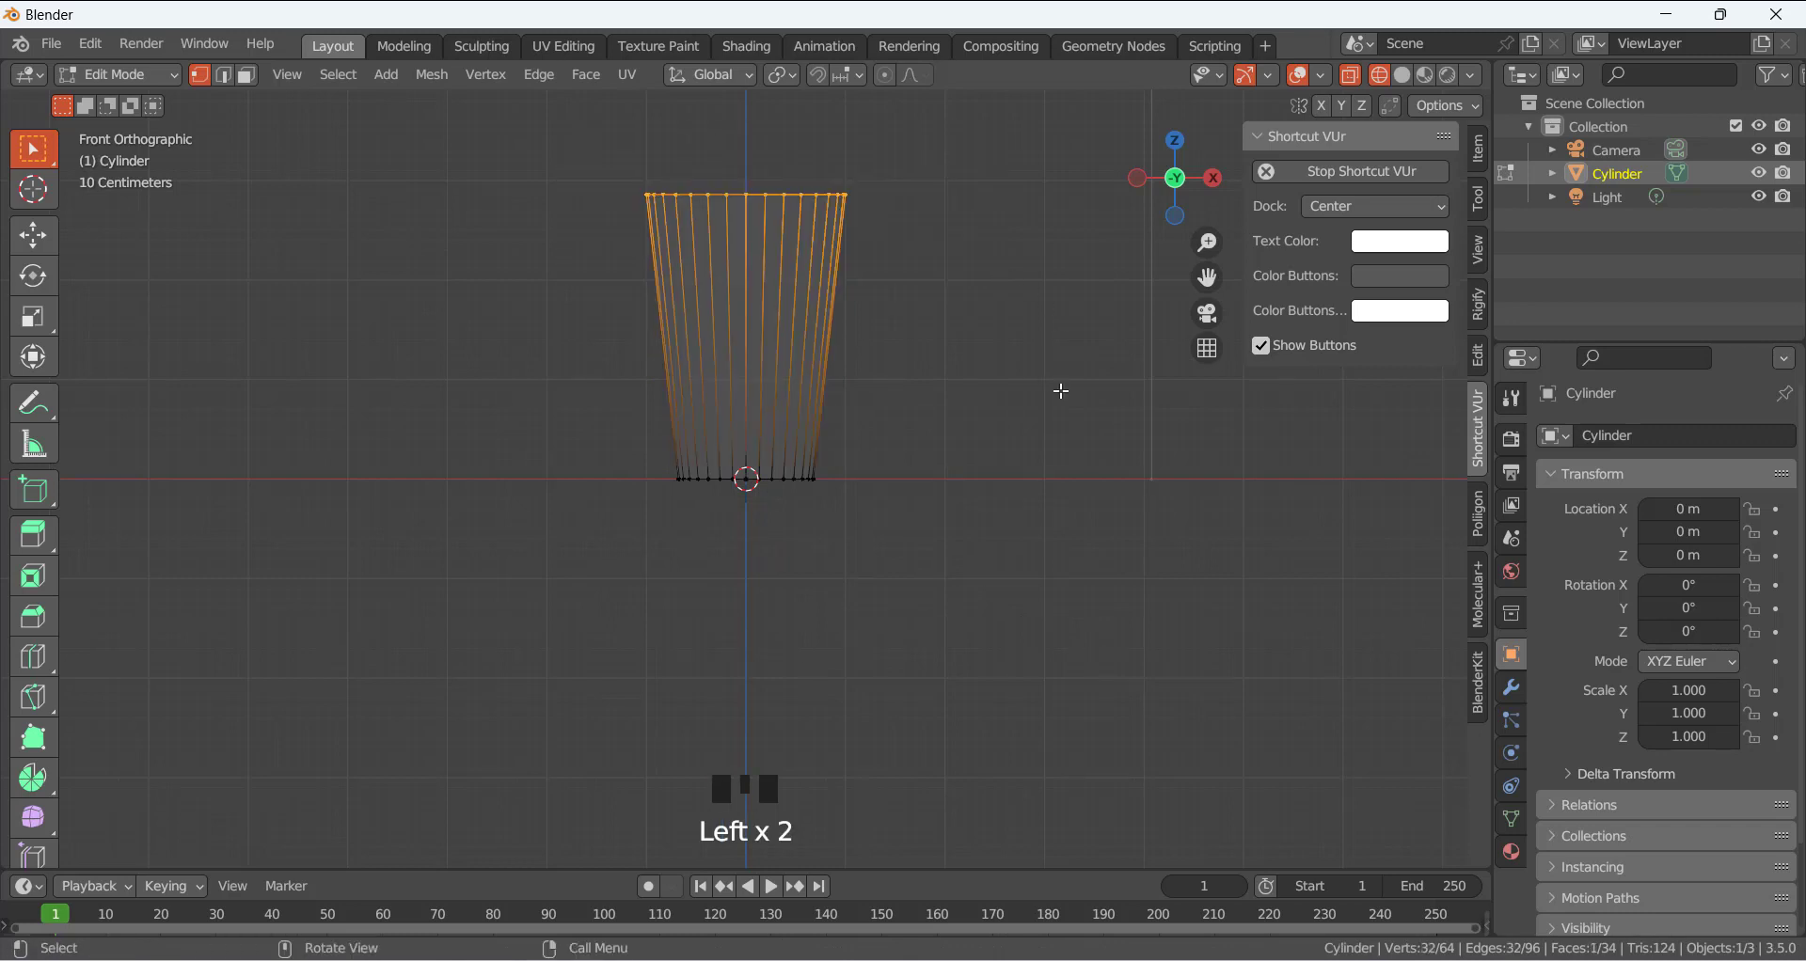
key("e")
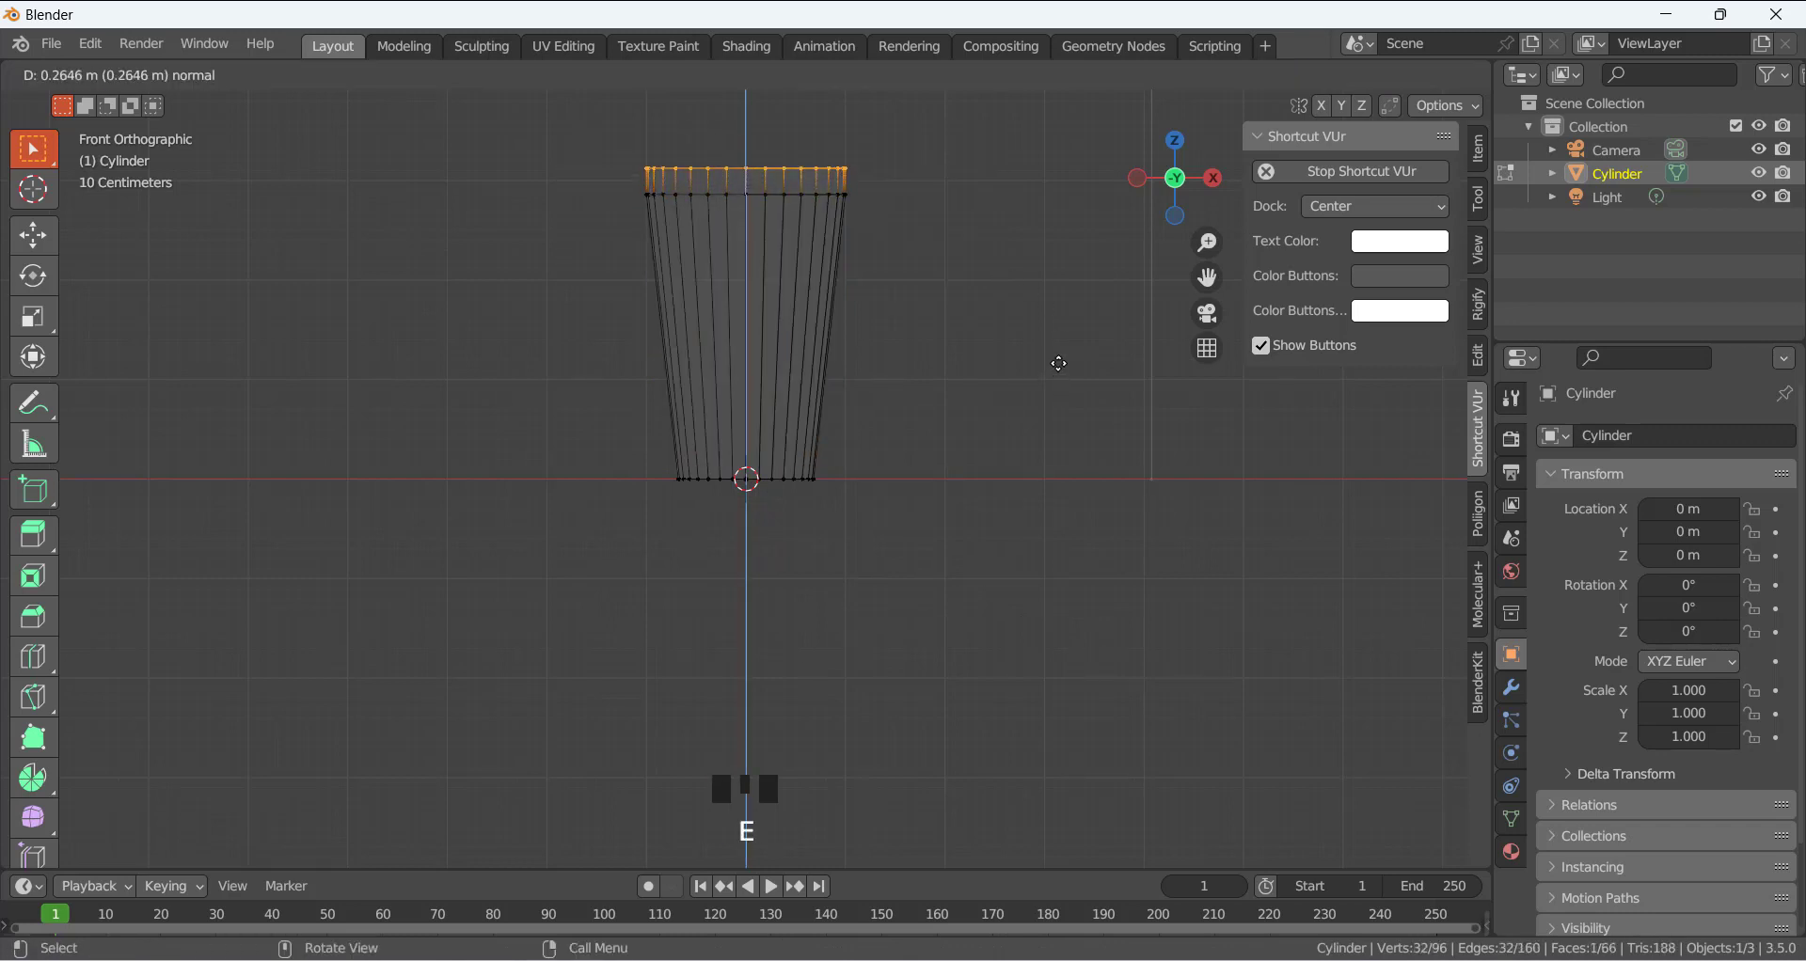
left_click(1053, 374)
left_click(988, 362)
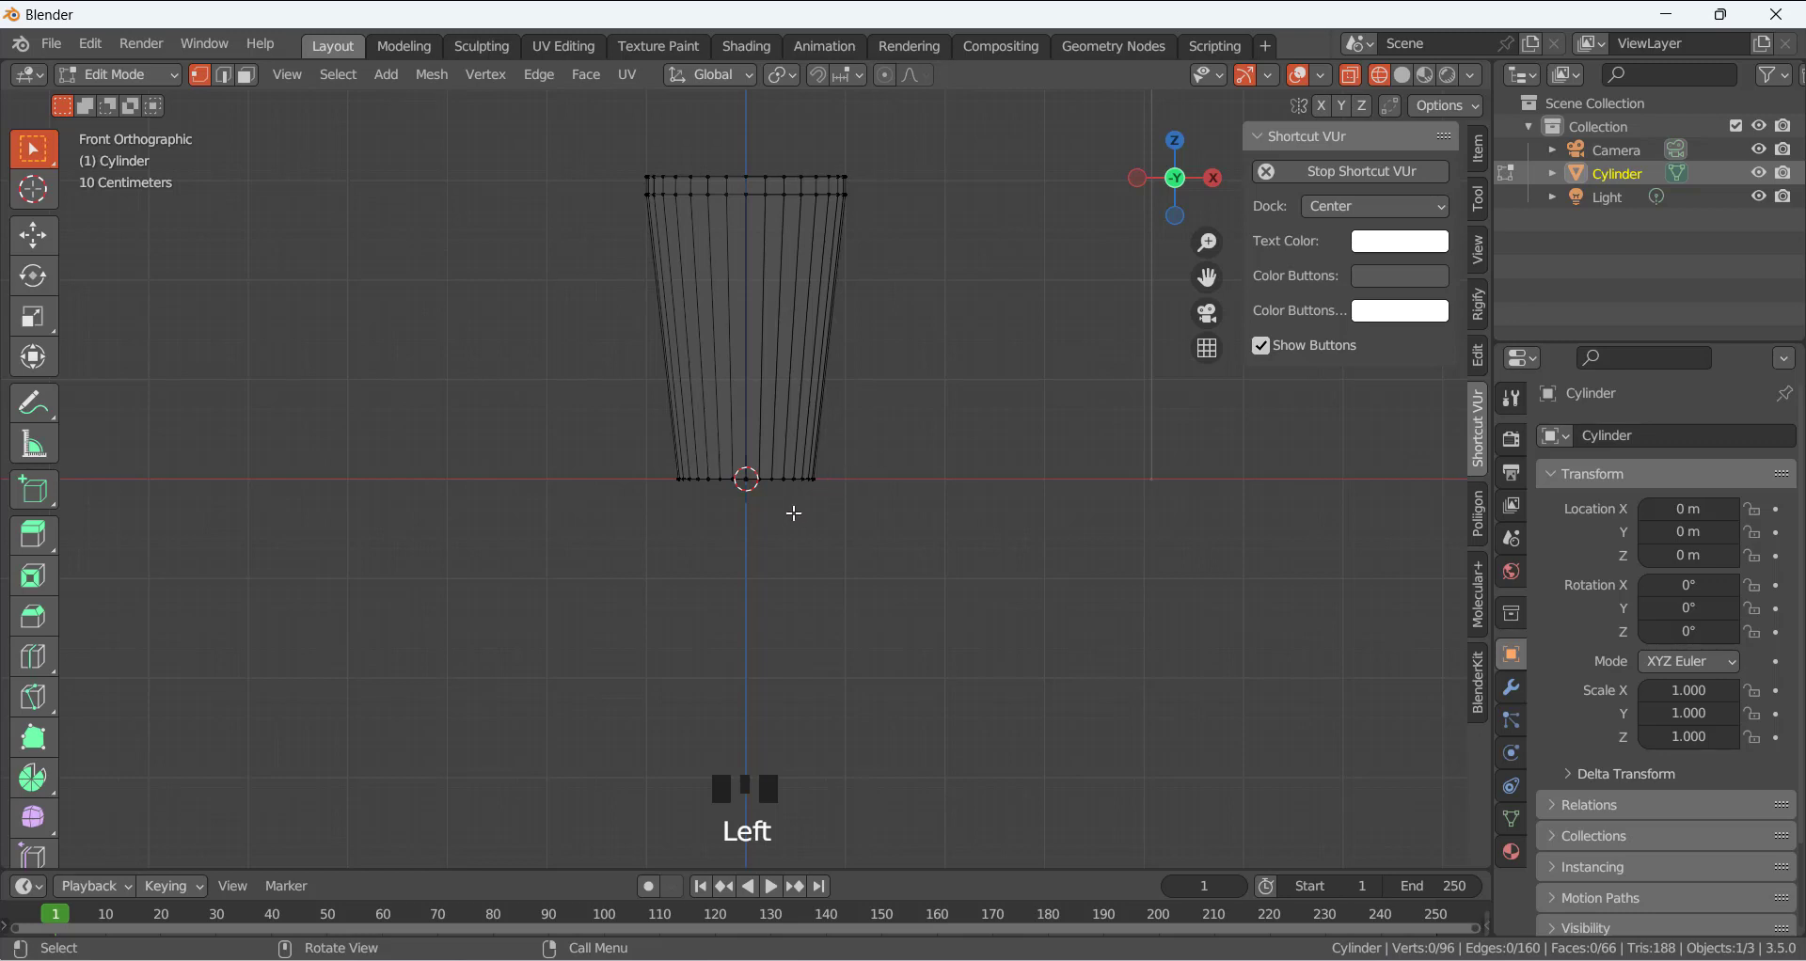
In solid face-select mode, delete only the tumbler's top face, keeping the base closed.
key("shift+z")
mouse_move(835, 472)
middle_mouse_down()
mouse_move(859, 347)
mouse_move(863, 403)
middle_mouse_up()
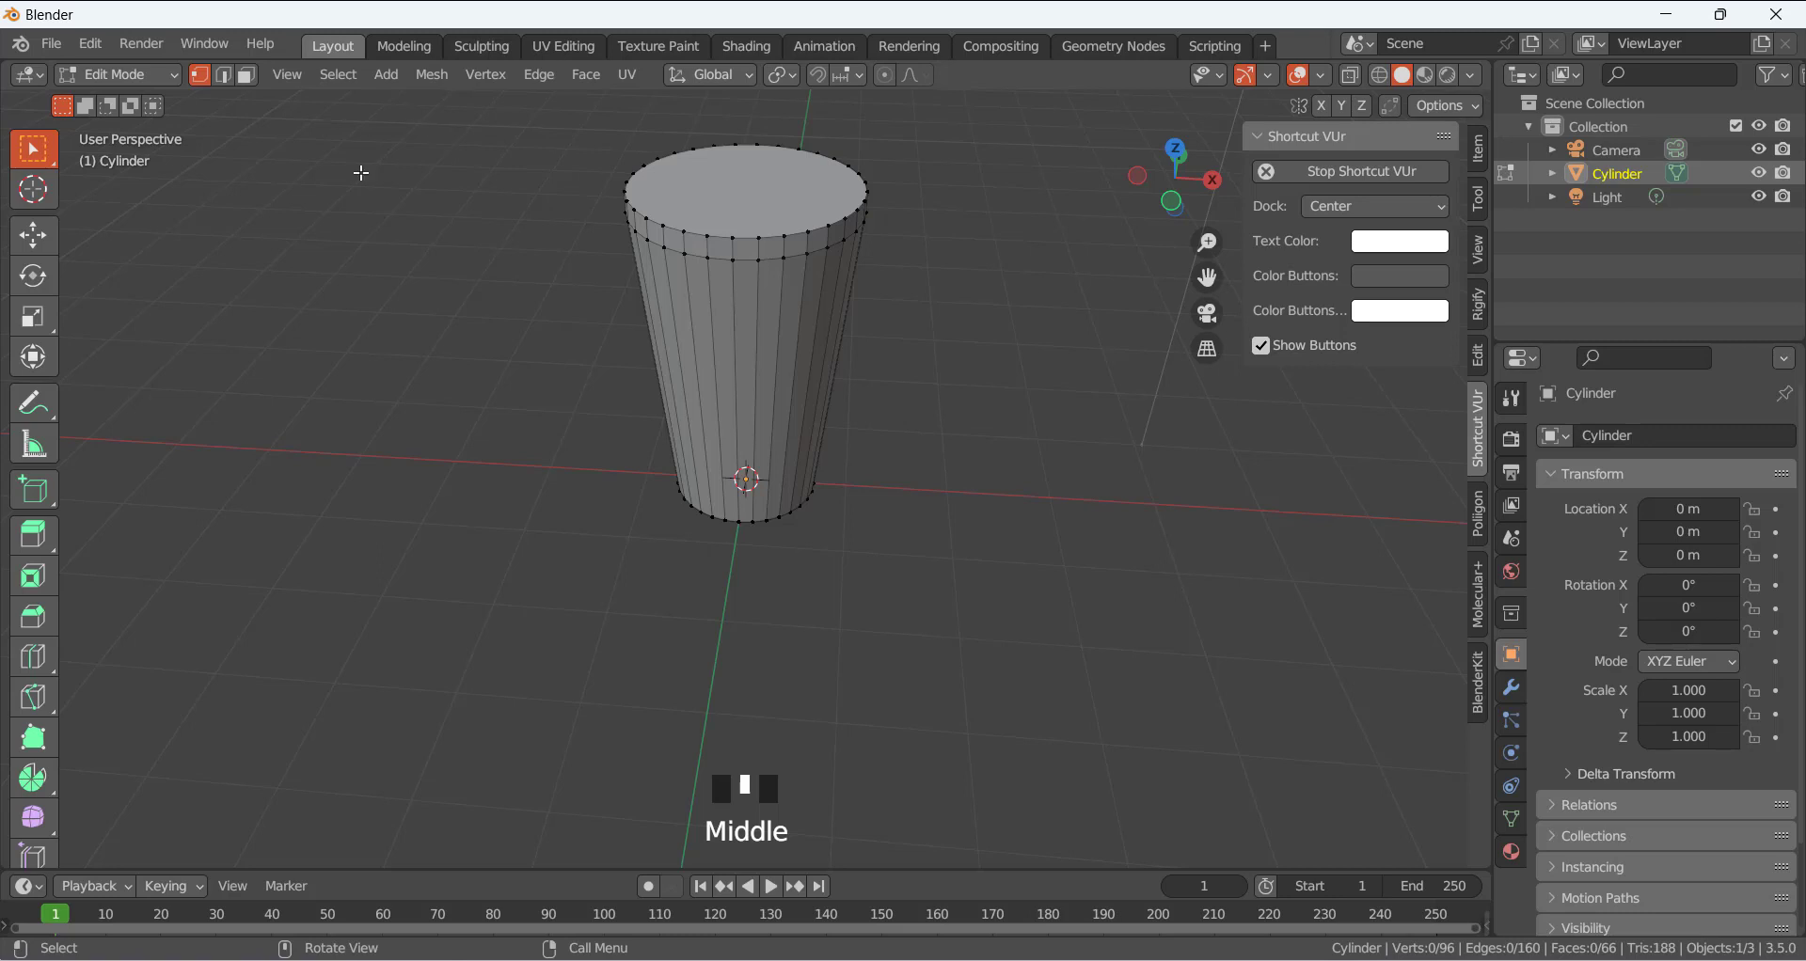
key("3")
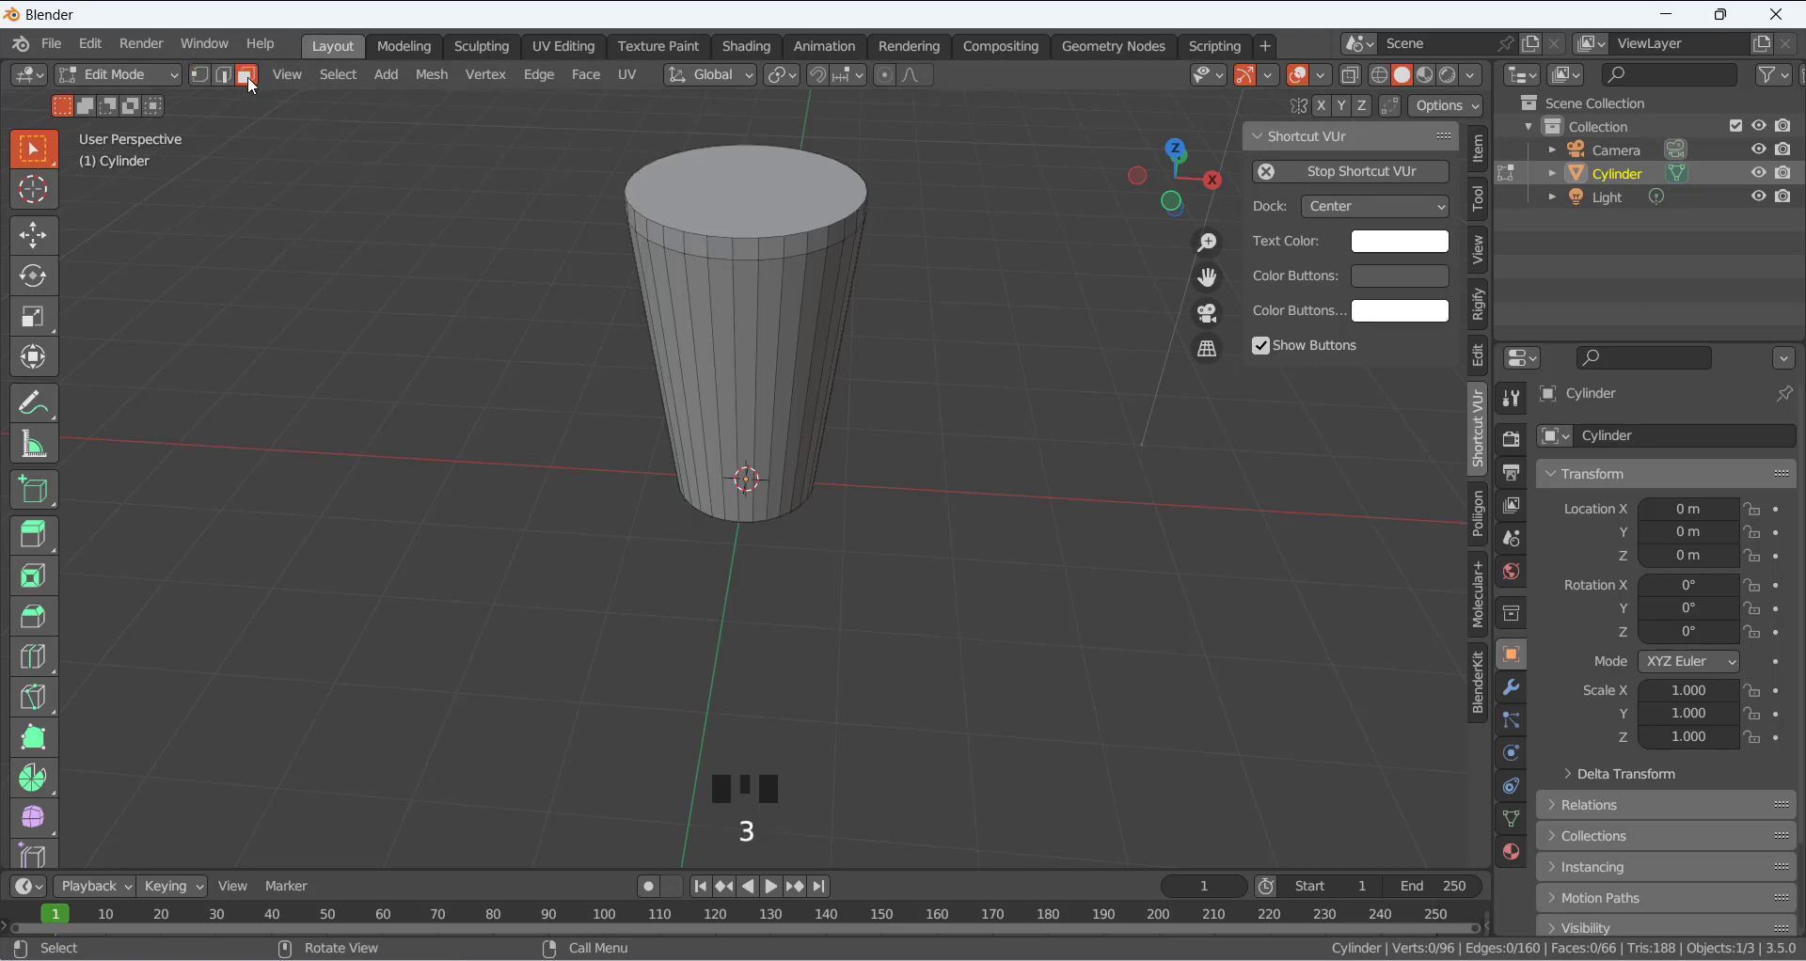
left_click(801, 189)
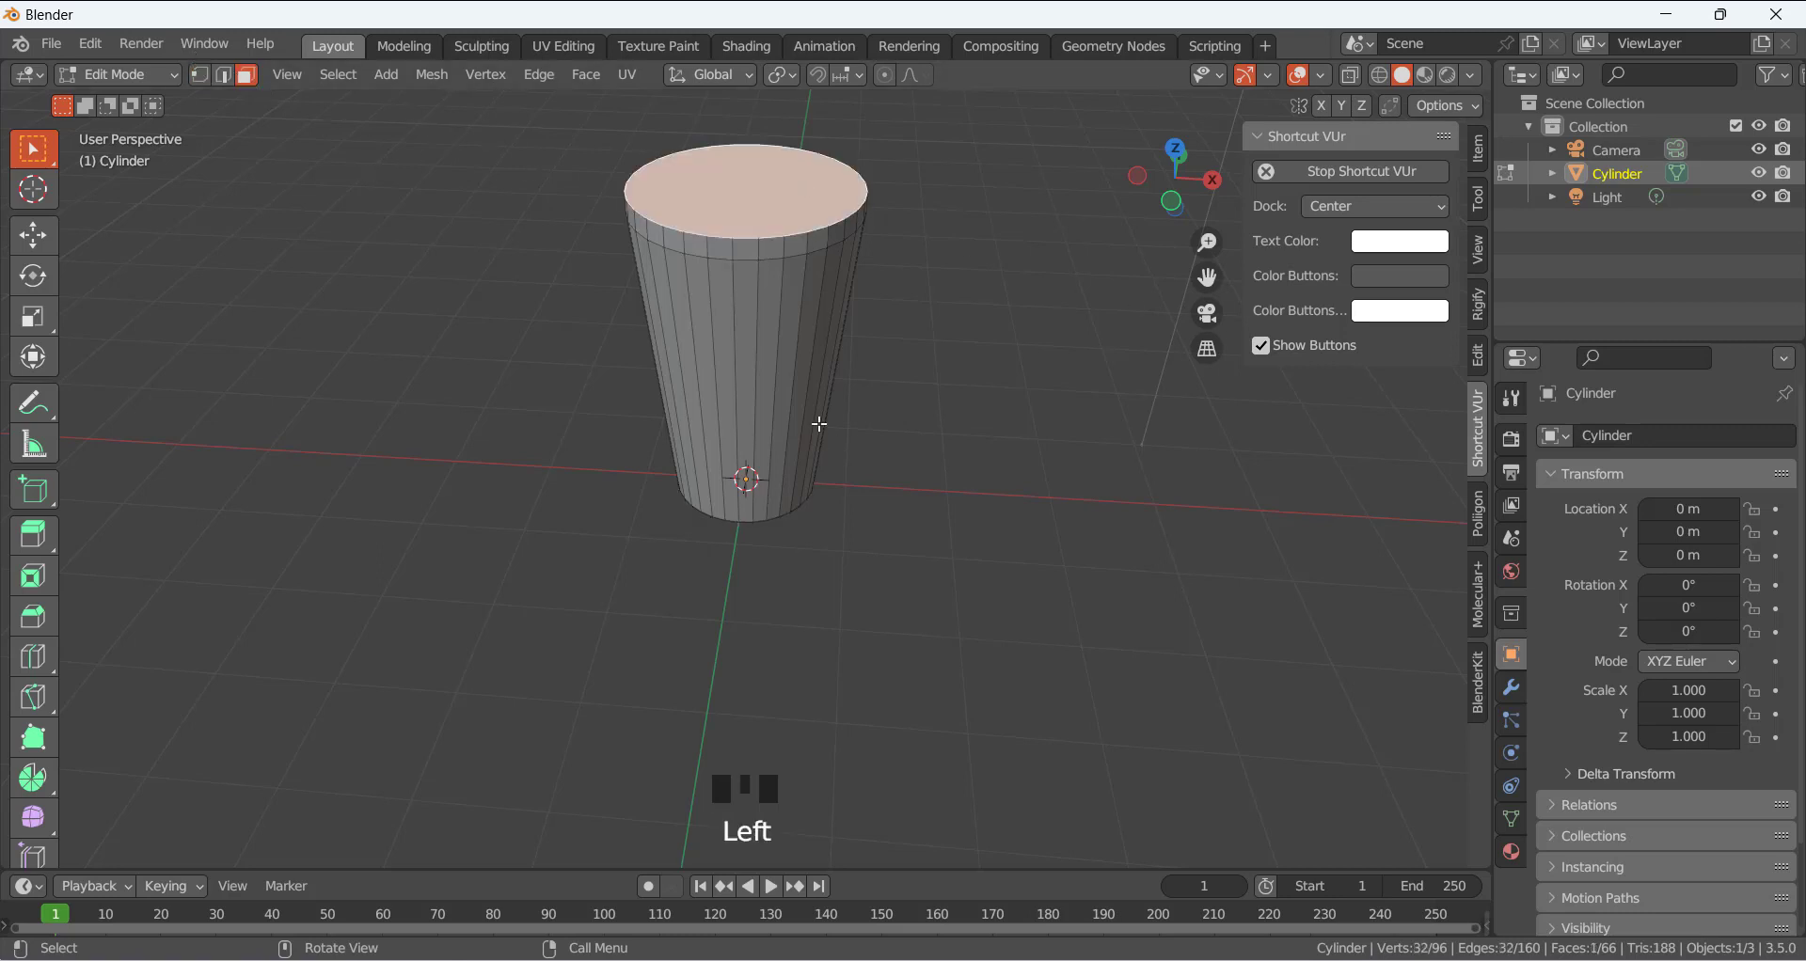
key("x")
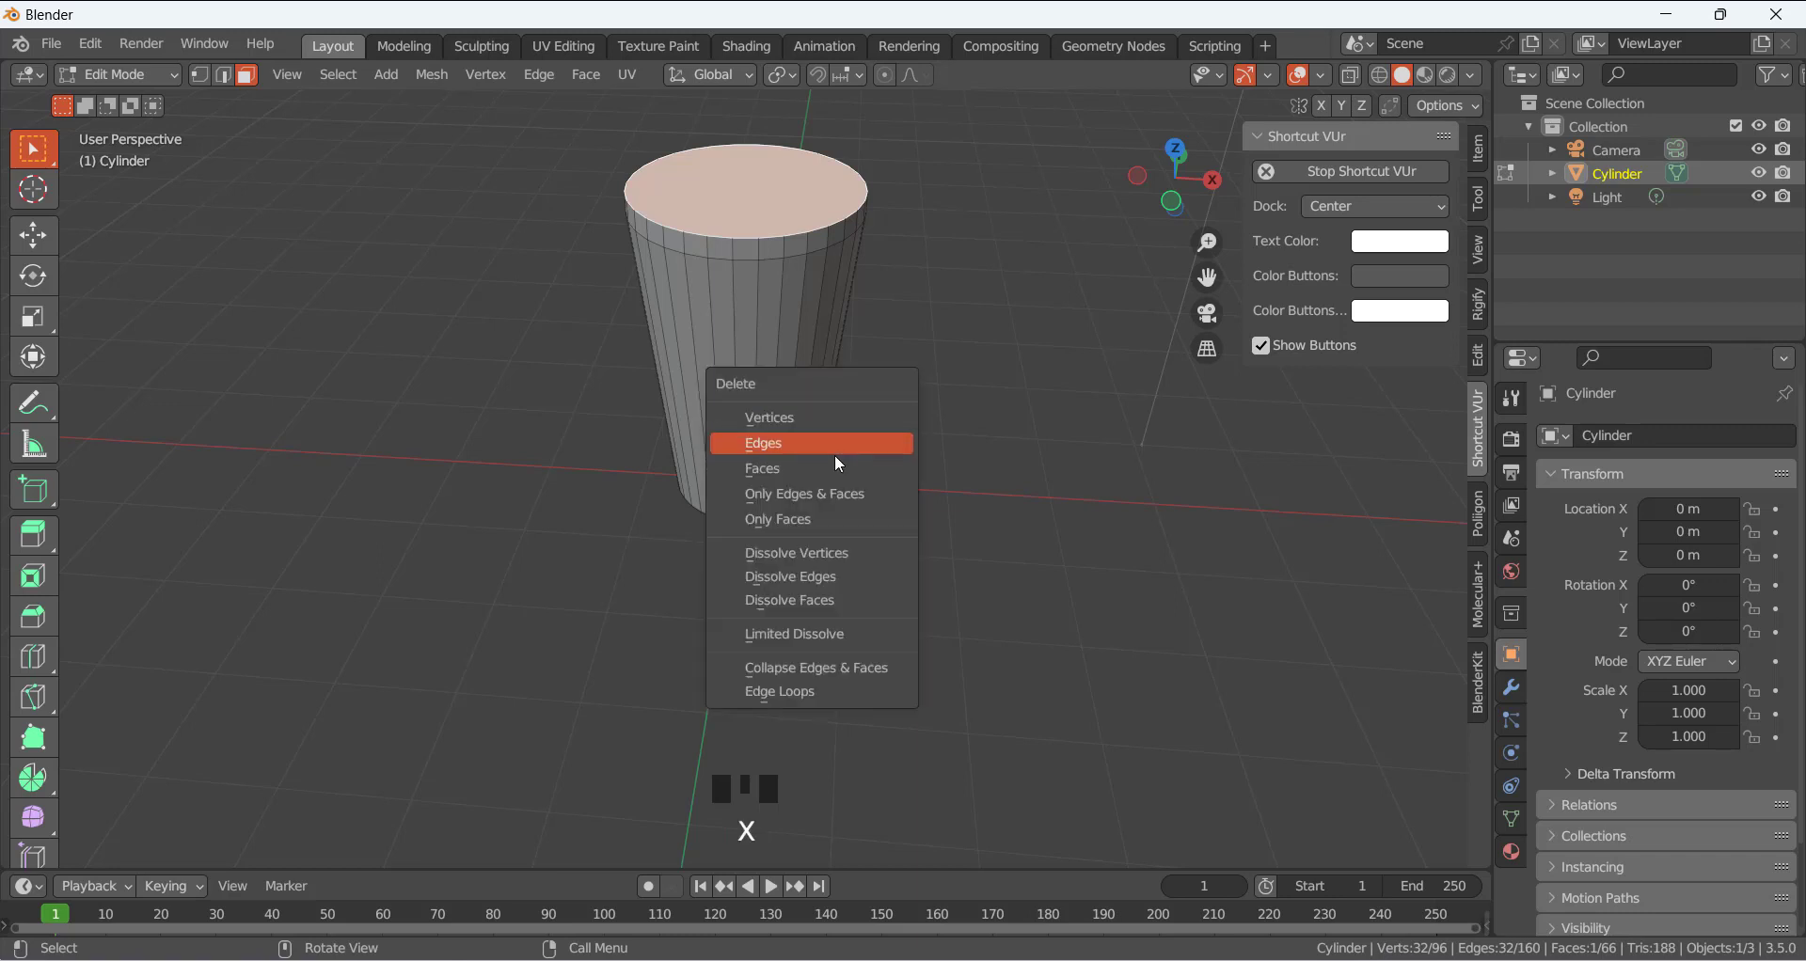
left_click(826, 470)
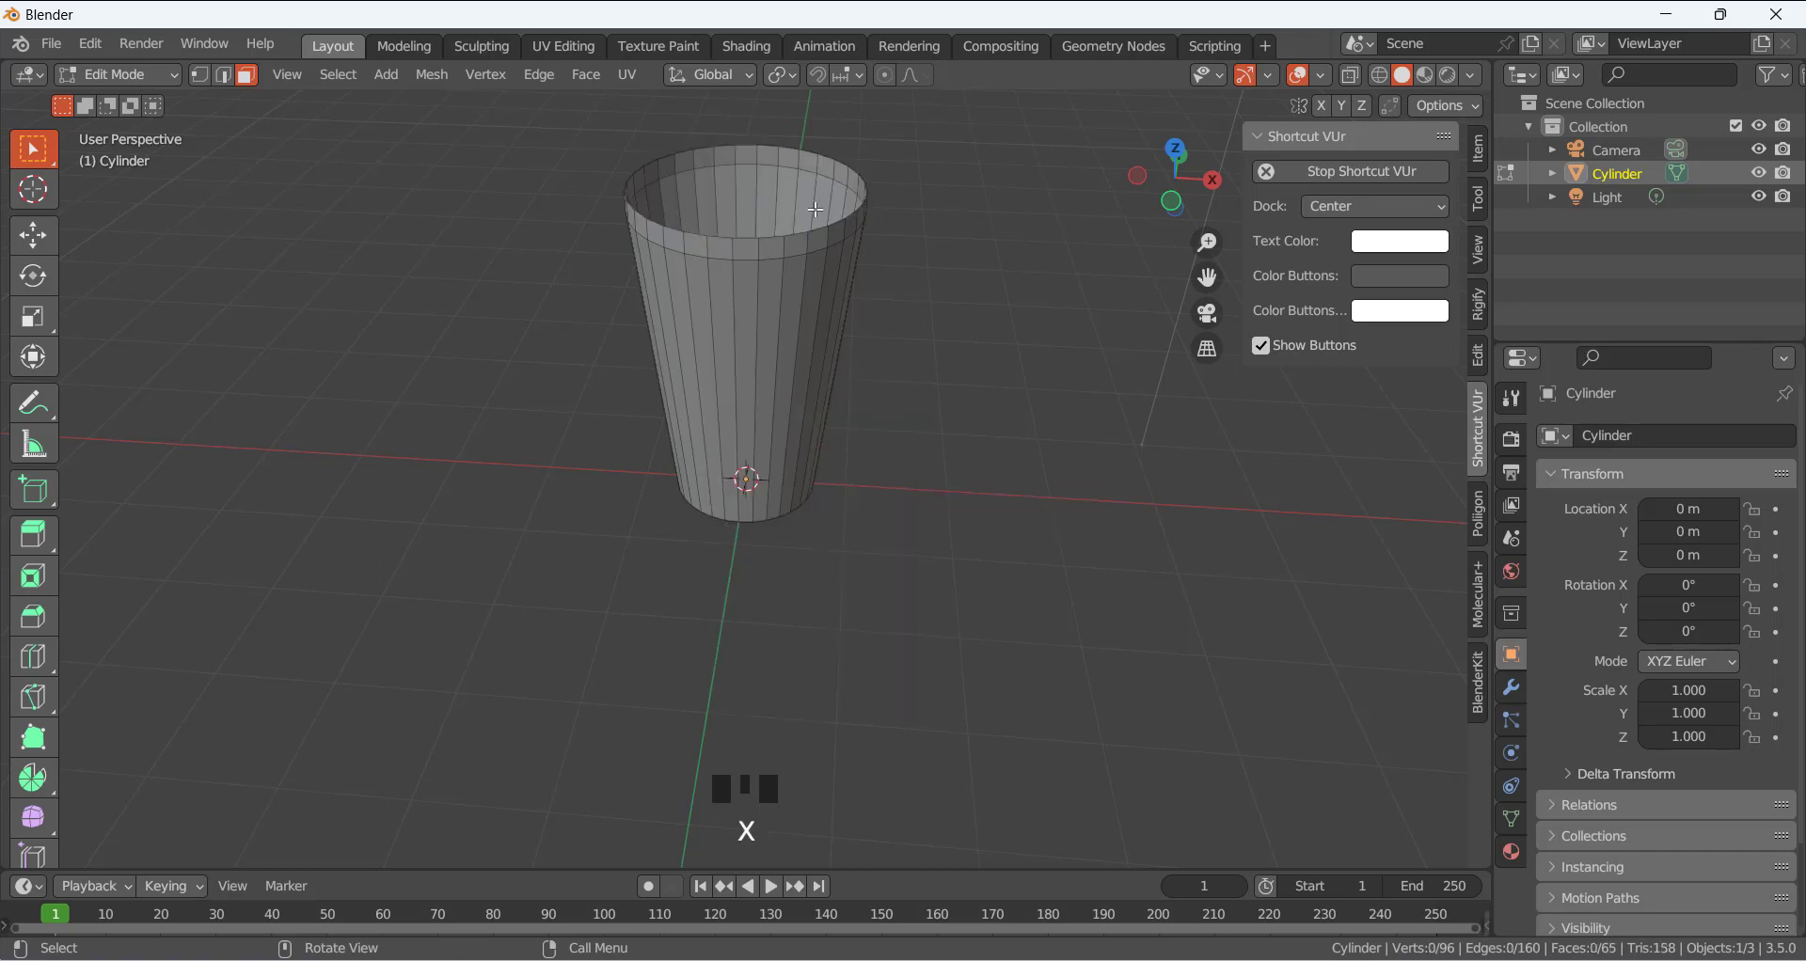
middle_click_drag(847, 492, 809, 470)
scroll(793, 504, "up", 4)
Bevel the bottom rim edge loop with 7 segments for a rounded base.
key("2")
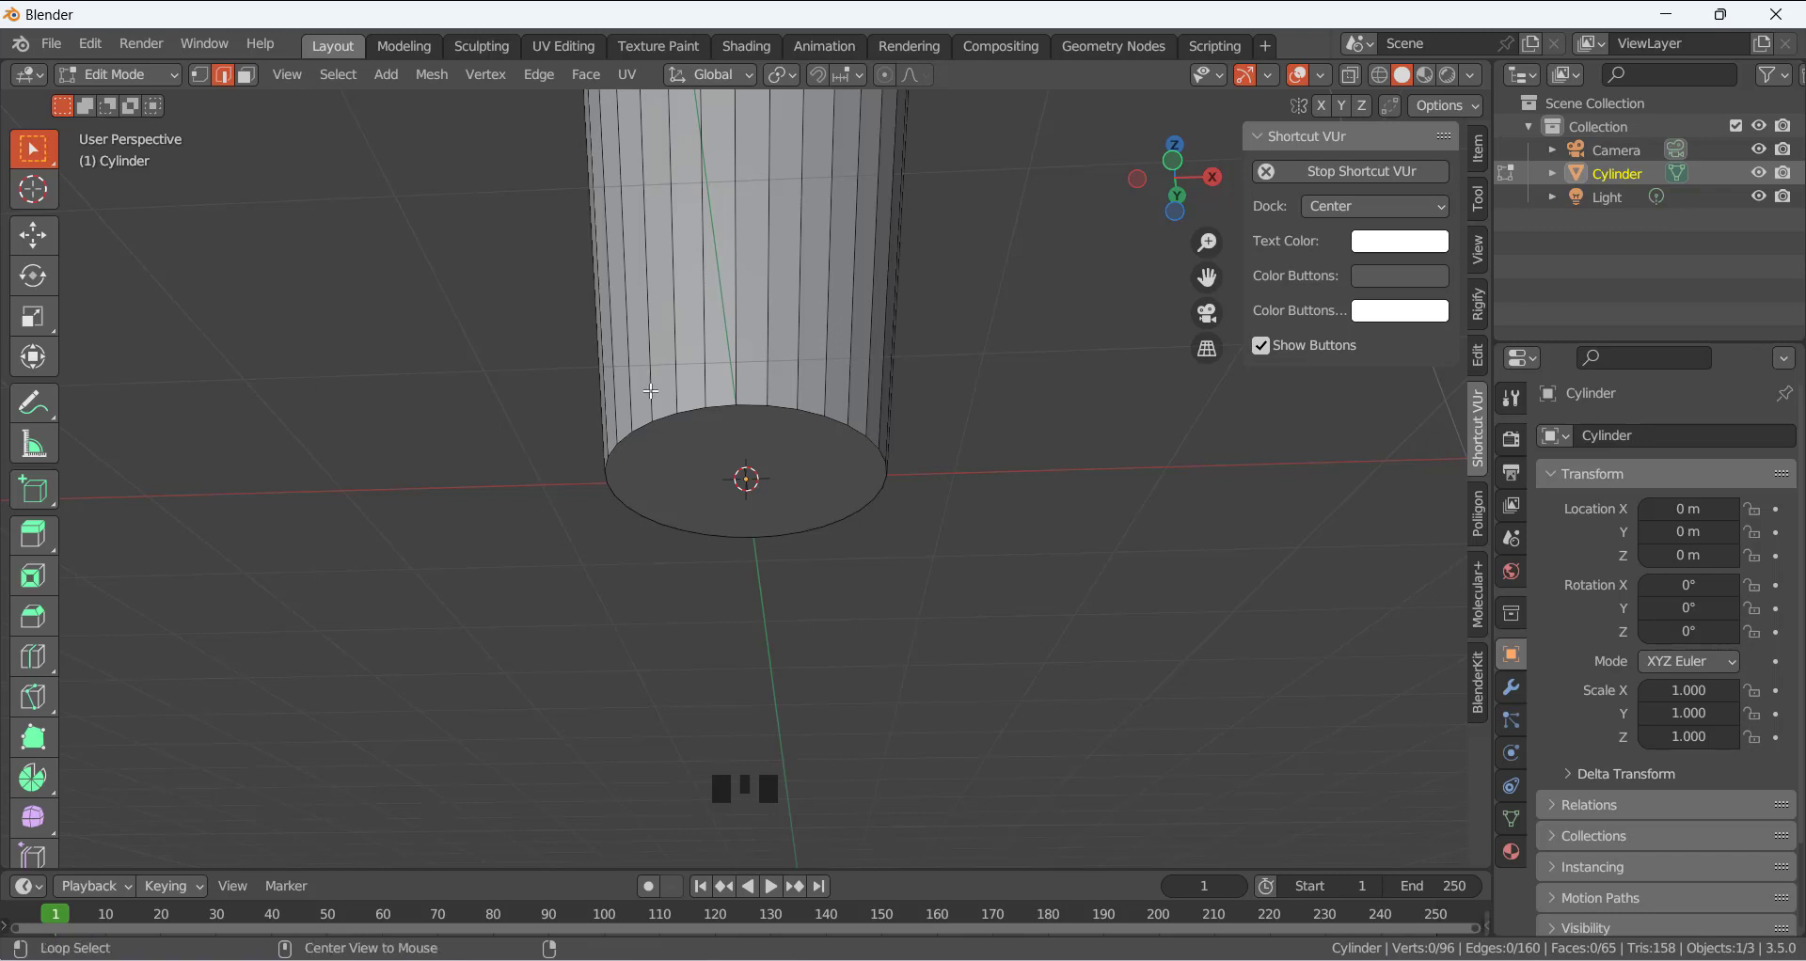
left_click(692, 410, "alt")
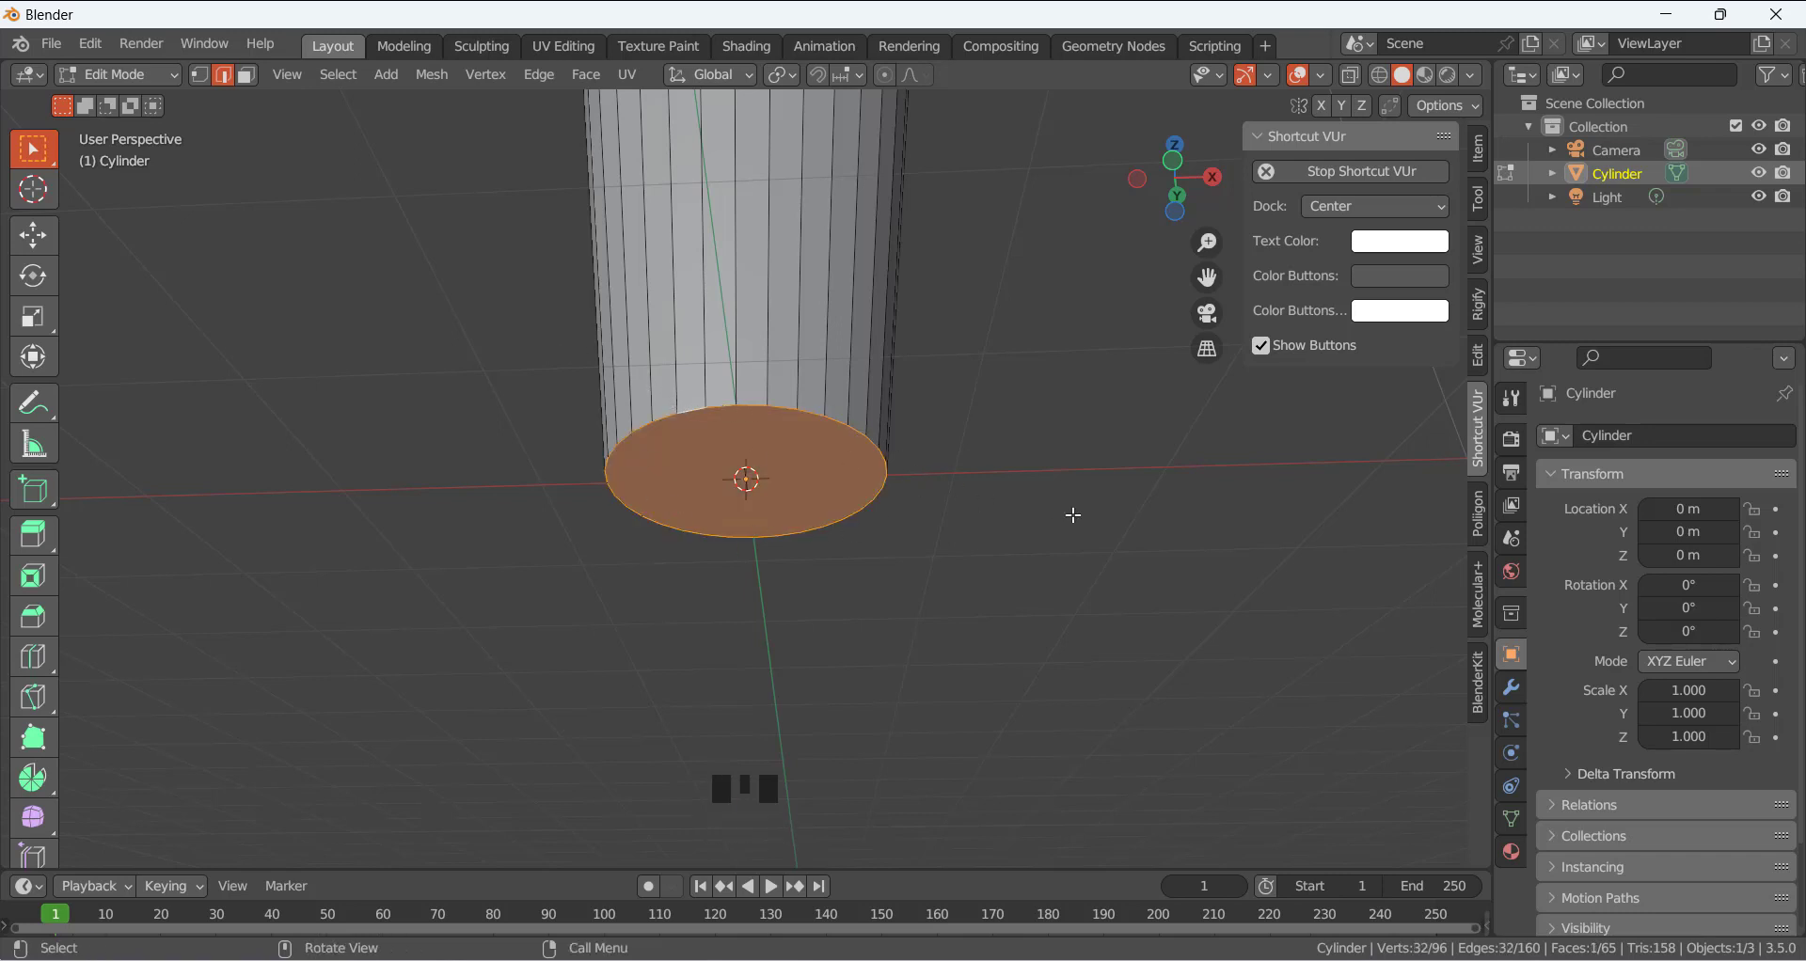
key("ctrl+b")
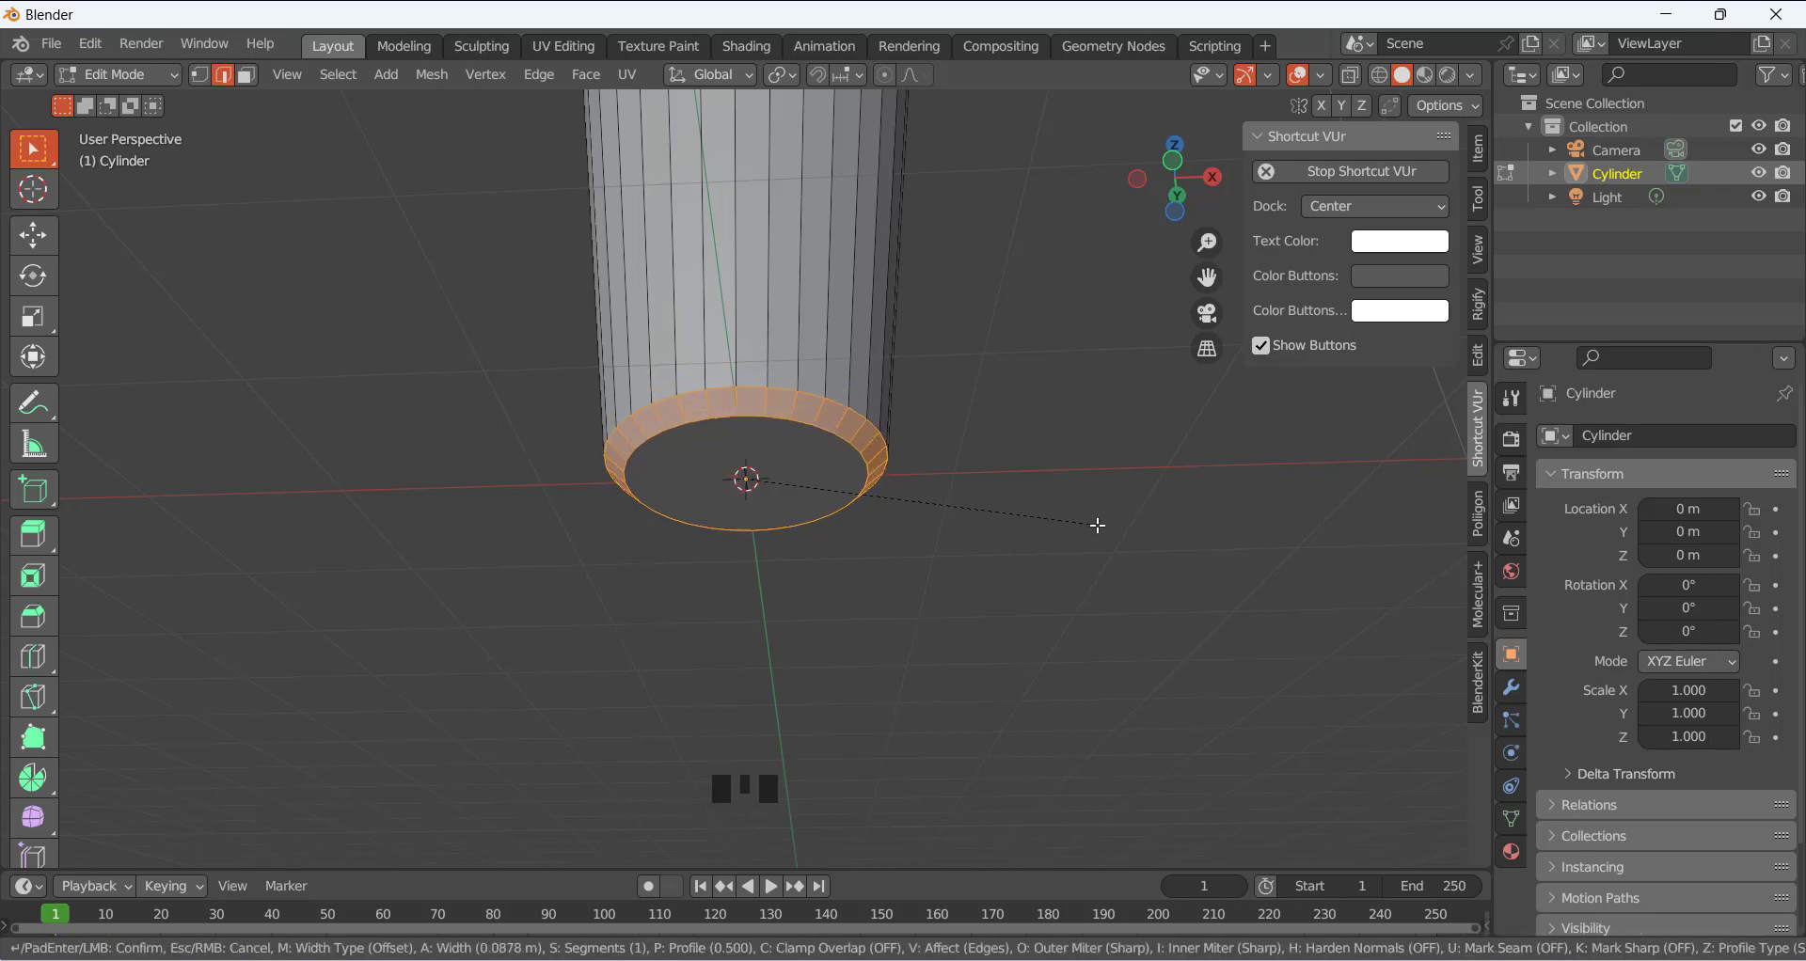
scroll(1097, 526, "up", 6)
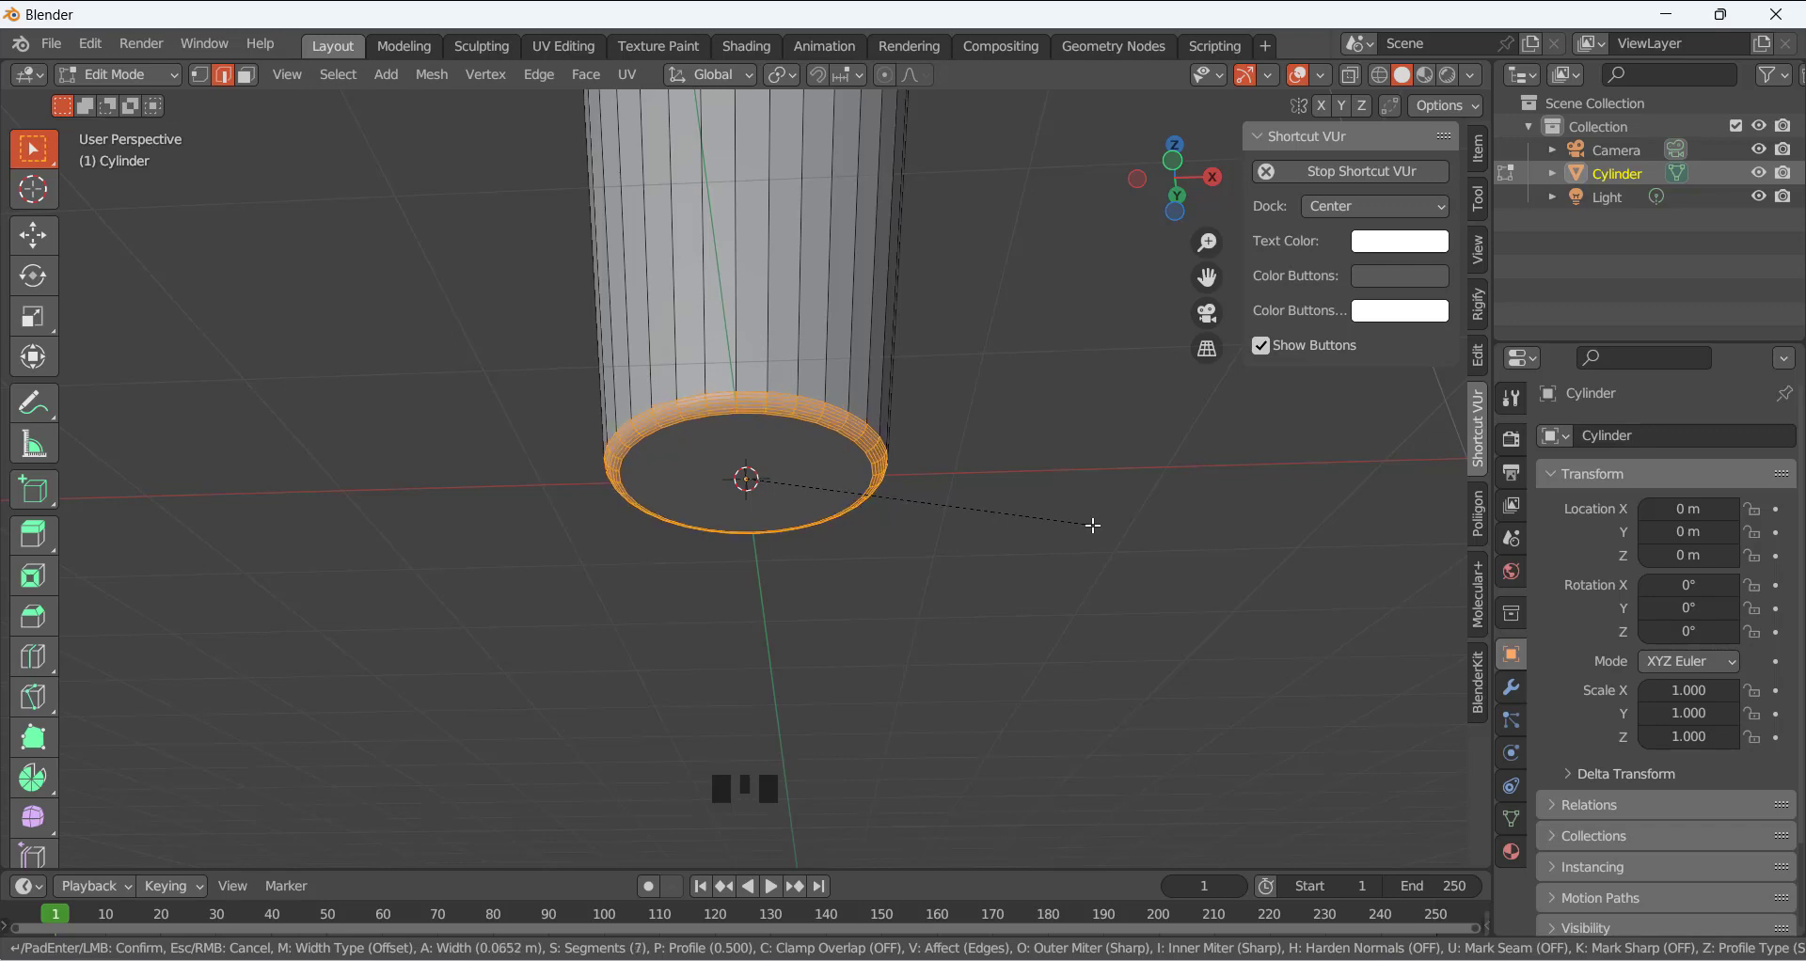
left_click(1093, 525)
middle_click_drag(951, 492, 899, 392)
scroll(900, 391, "up", 3)
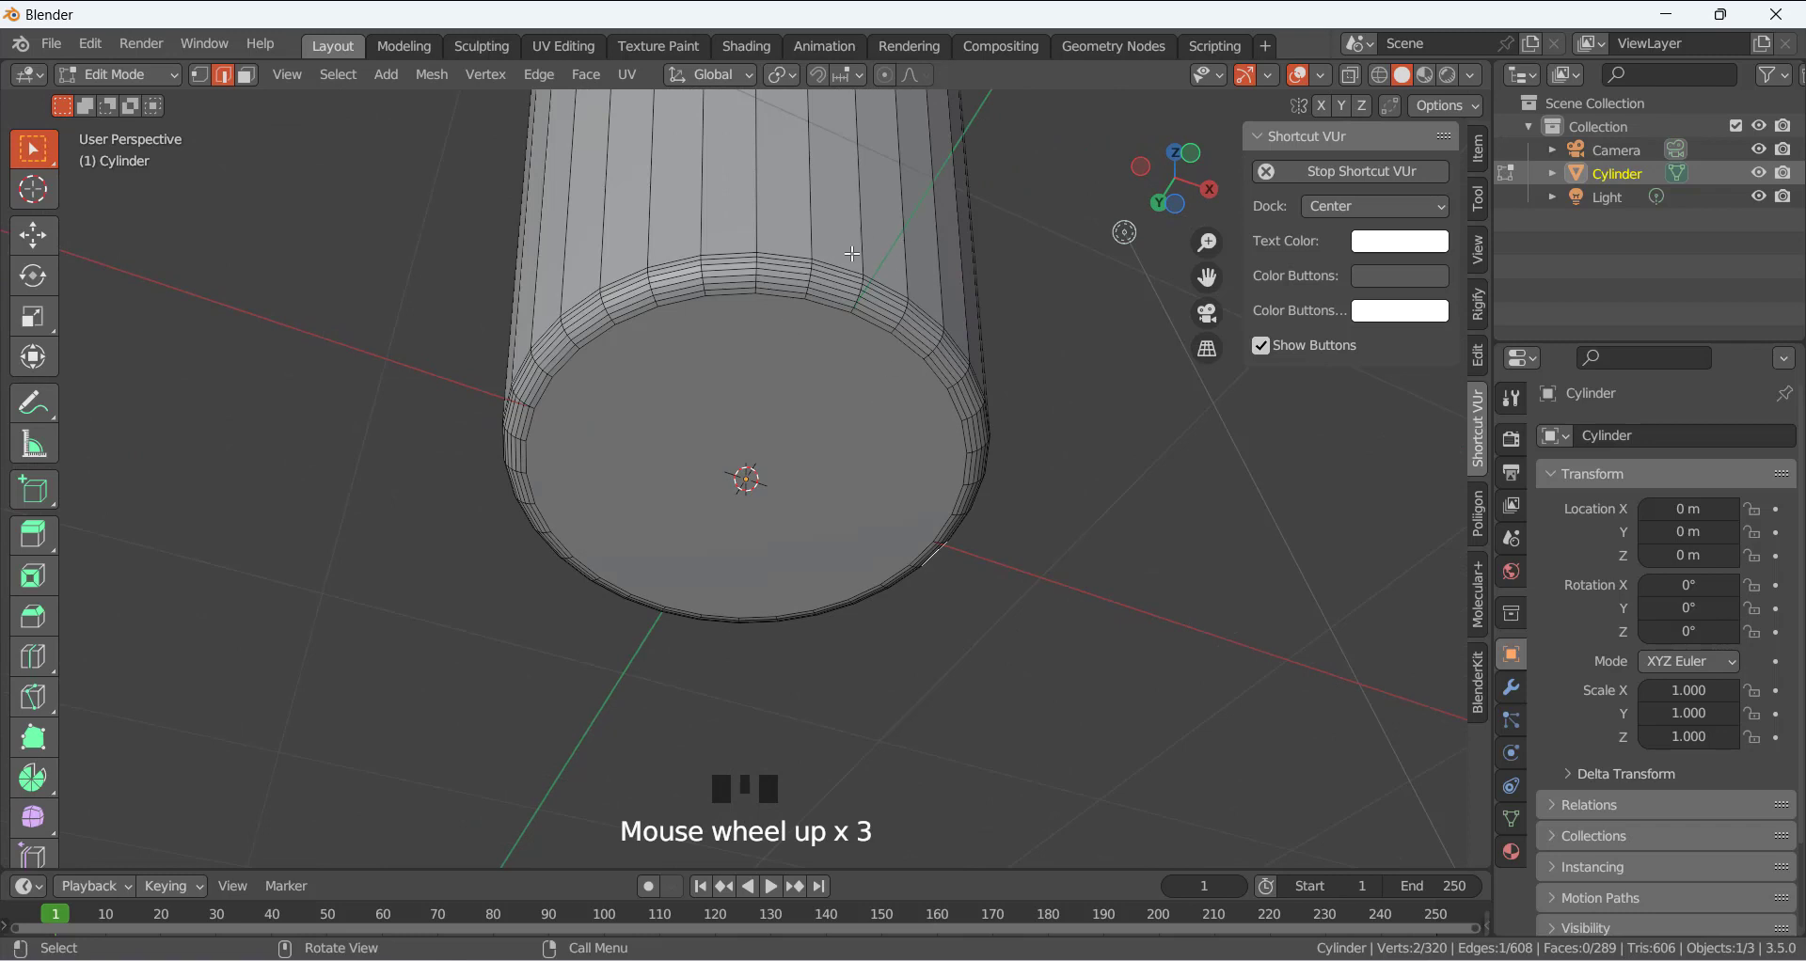
Extrude the bottom cap, scale it inward, and shift it slightly along Z.
left_click(1088, 463)
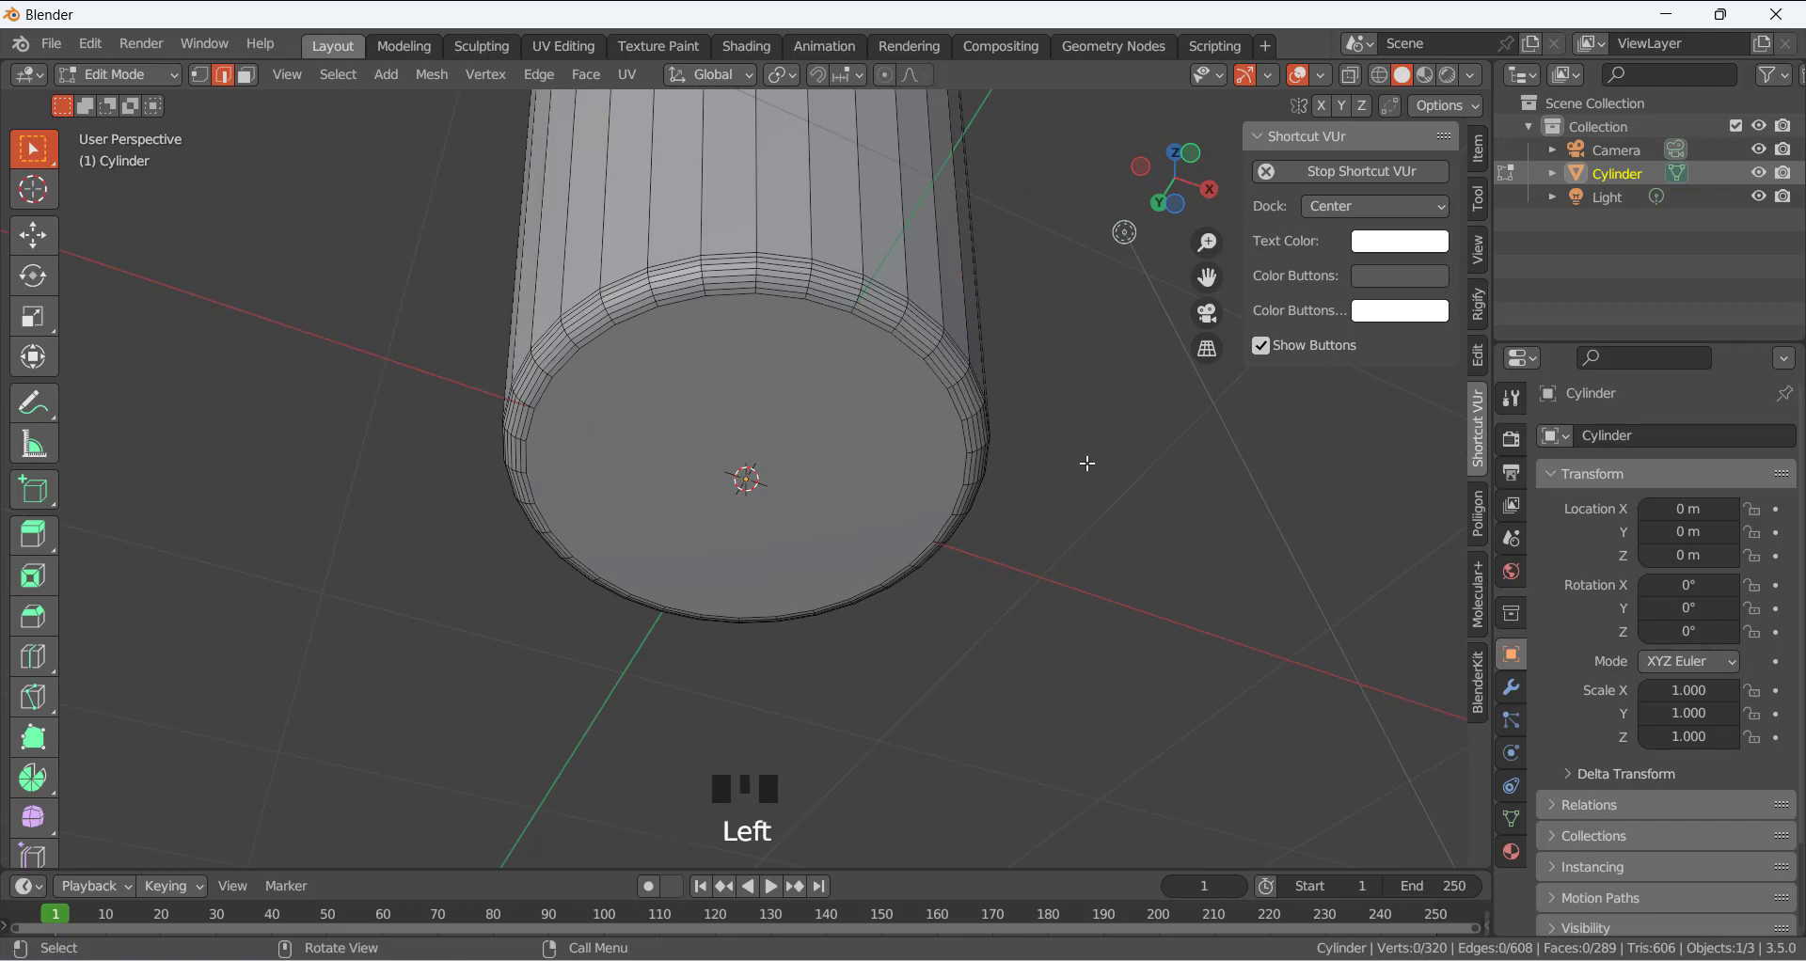
left_click(942, 381, "alt")
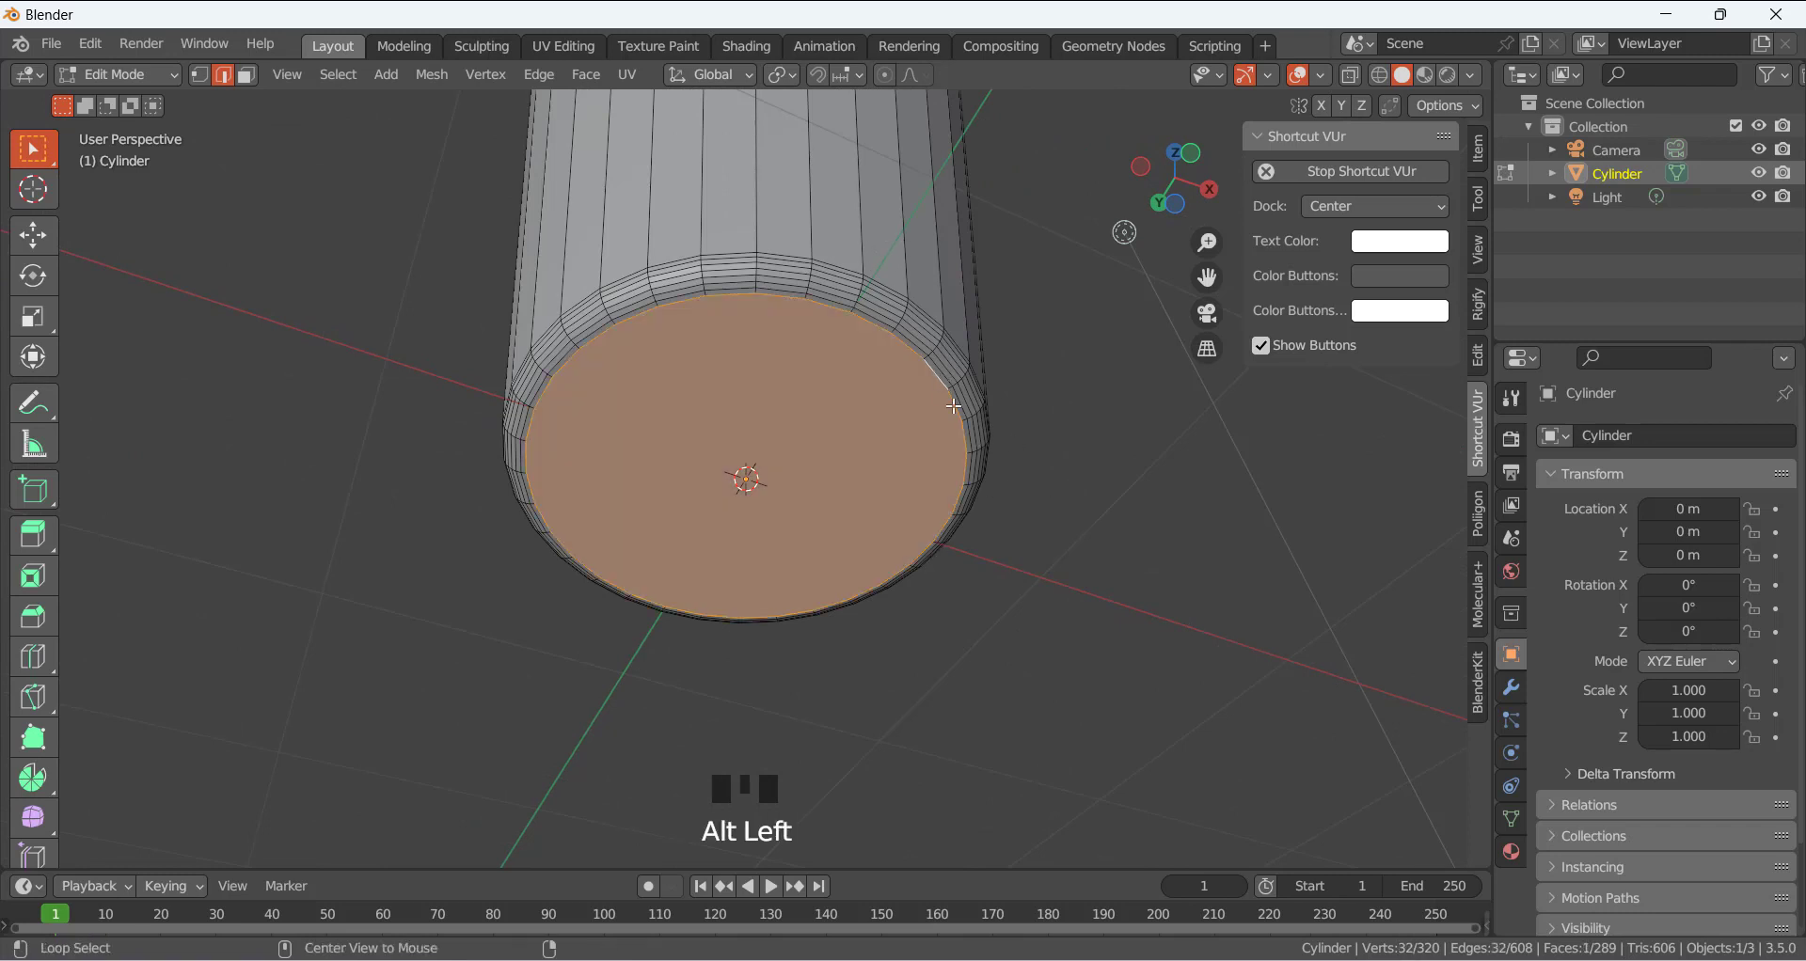
middle_click_drag(1082, 492, 1074, 522)
key("e")
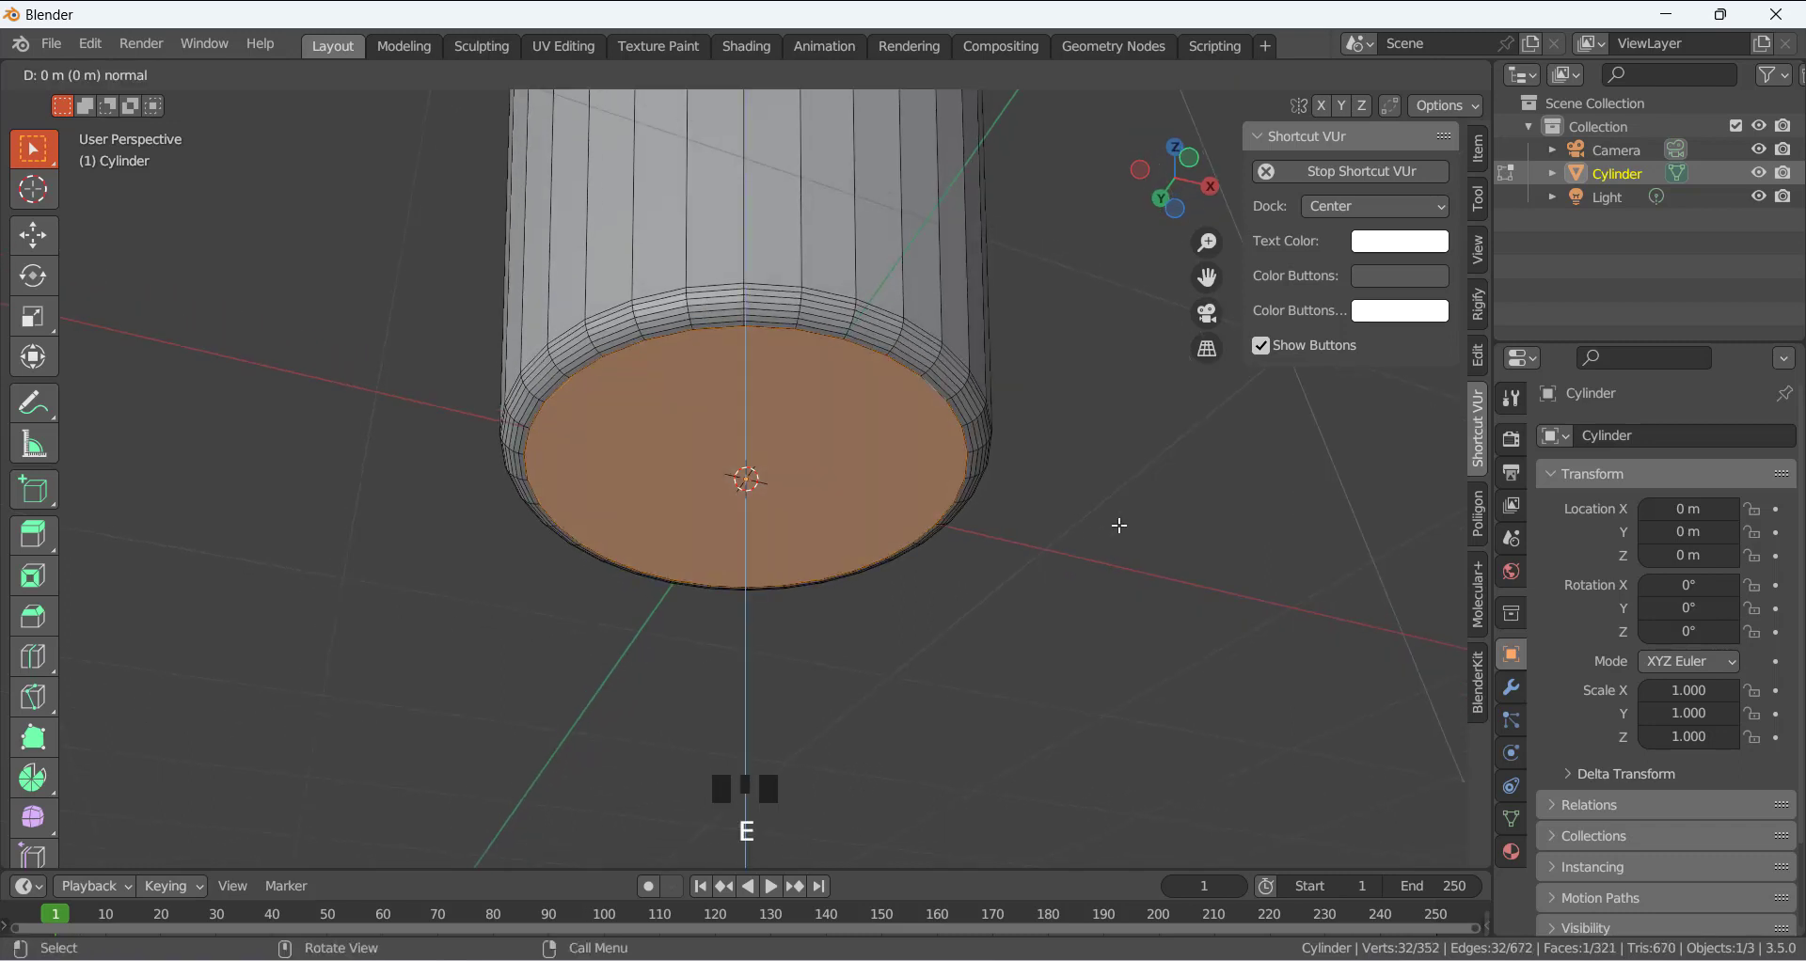
key("s")
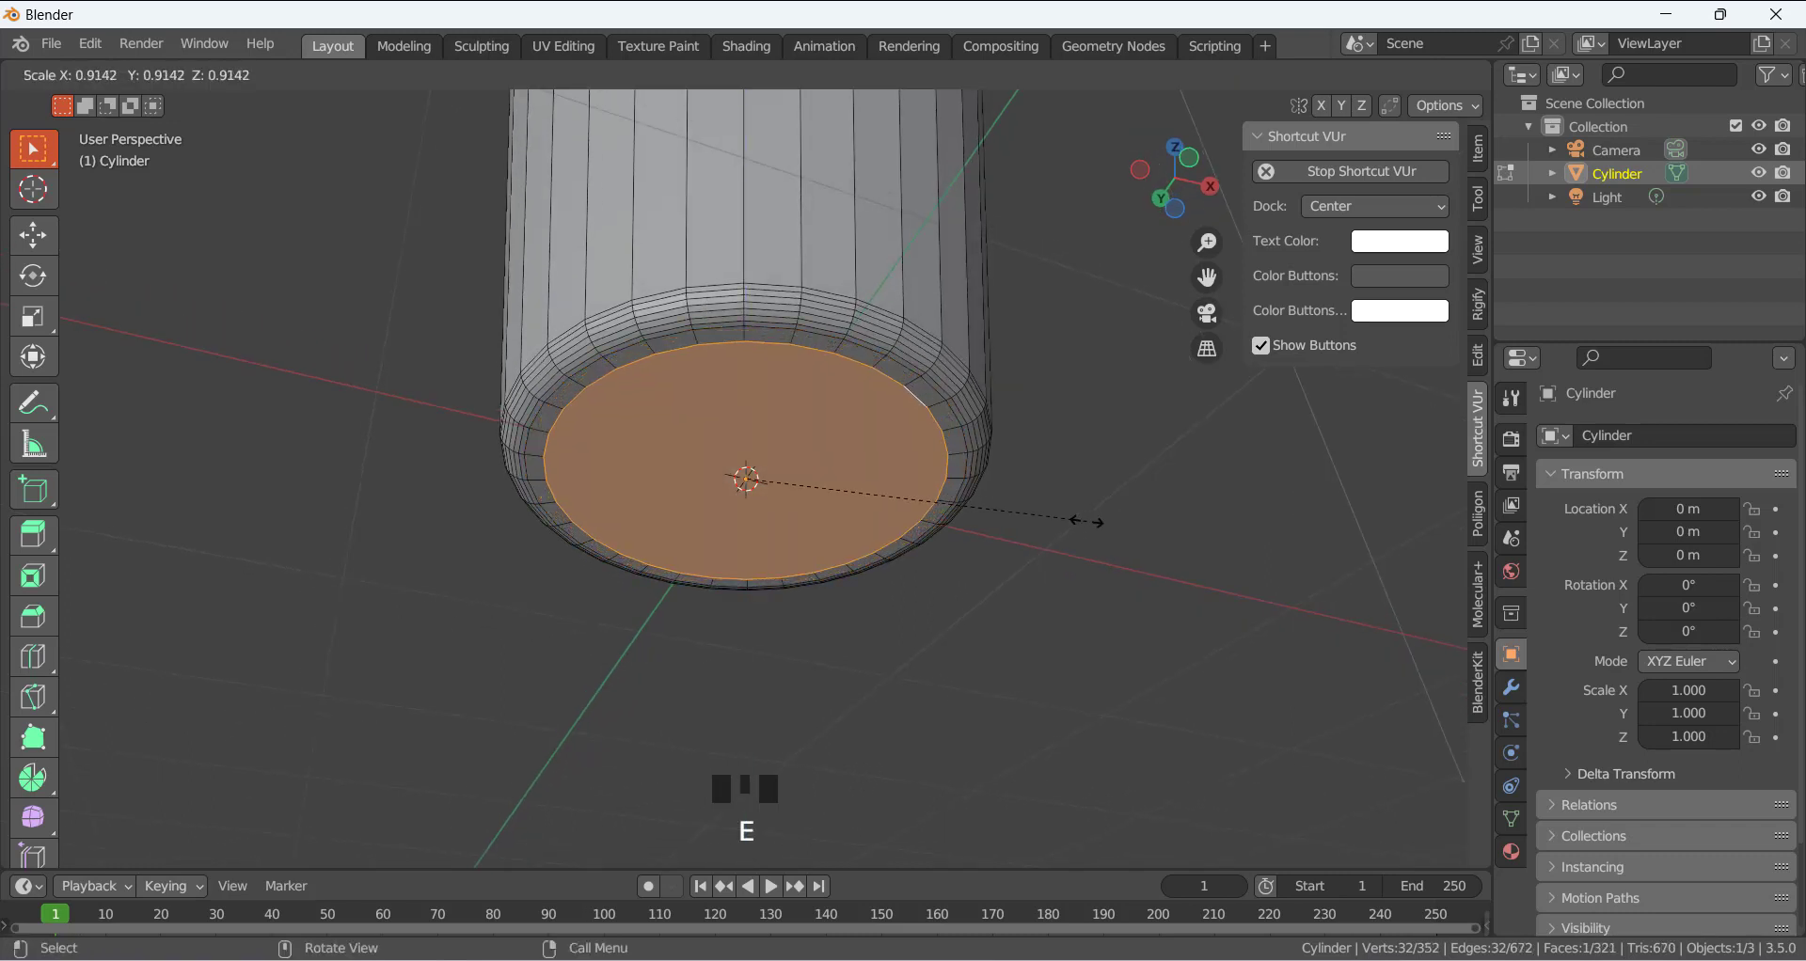
left_click(1016, 505)
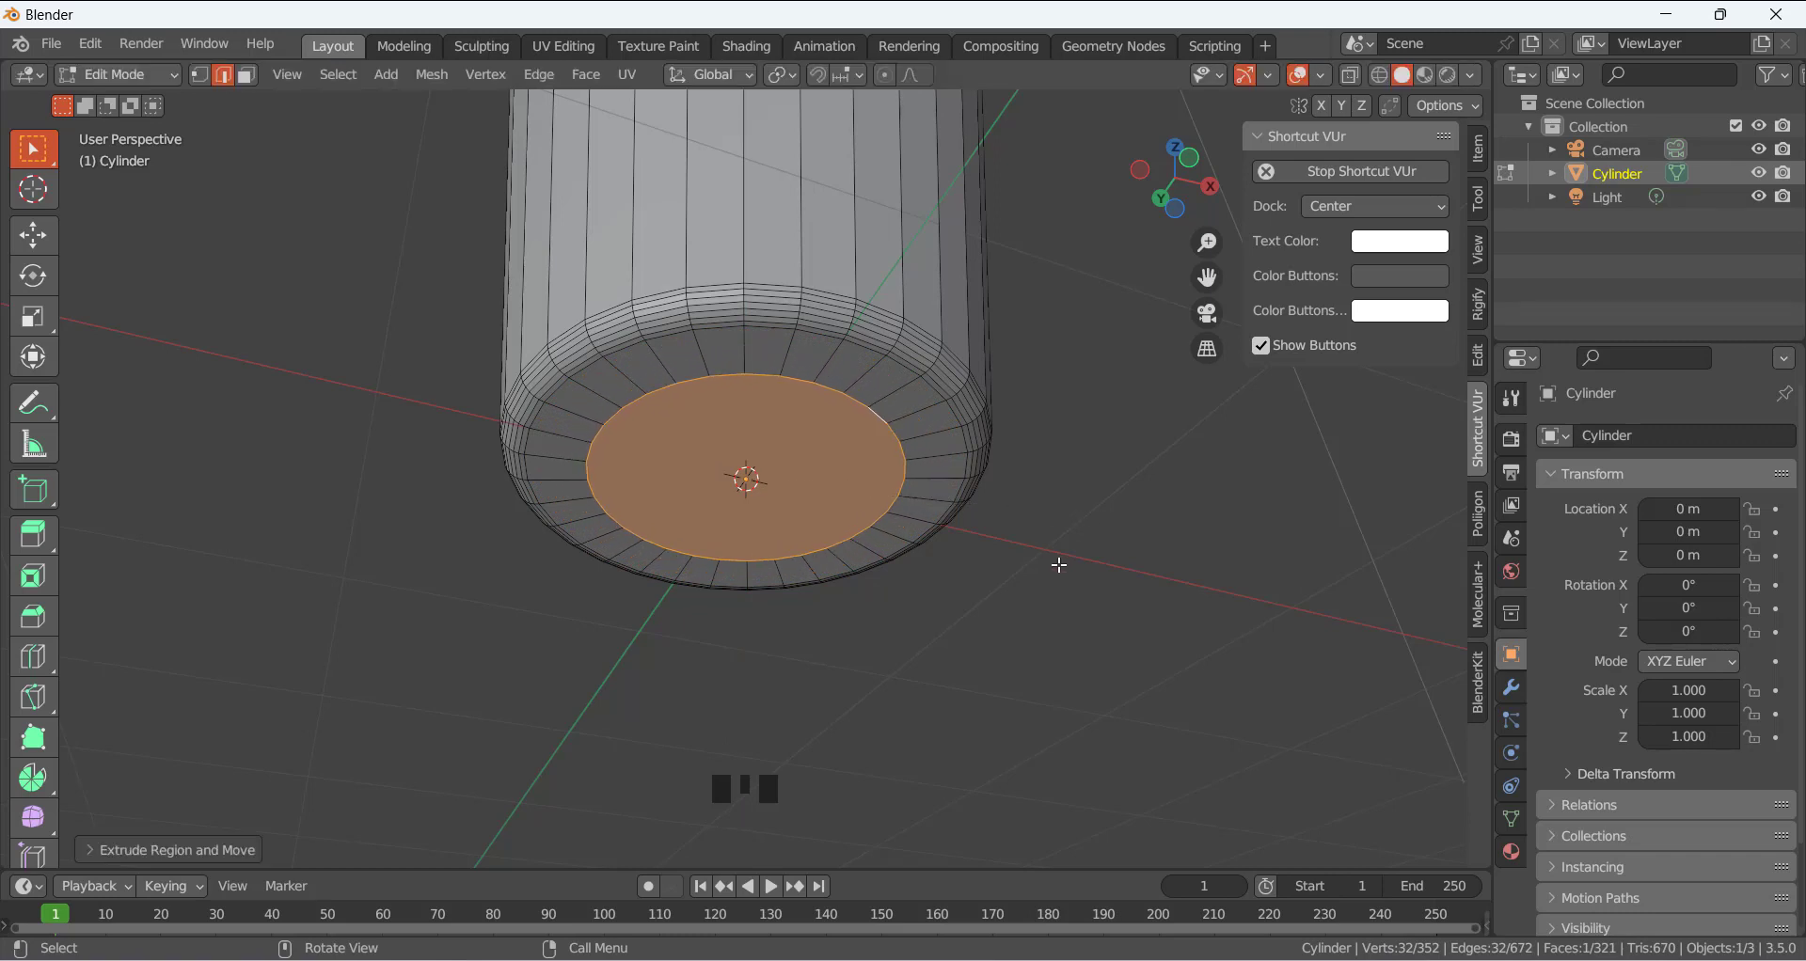
key("g")
key("z")
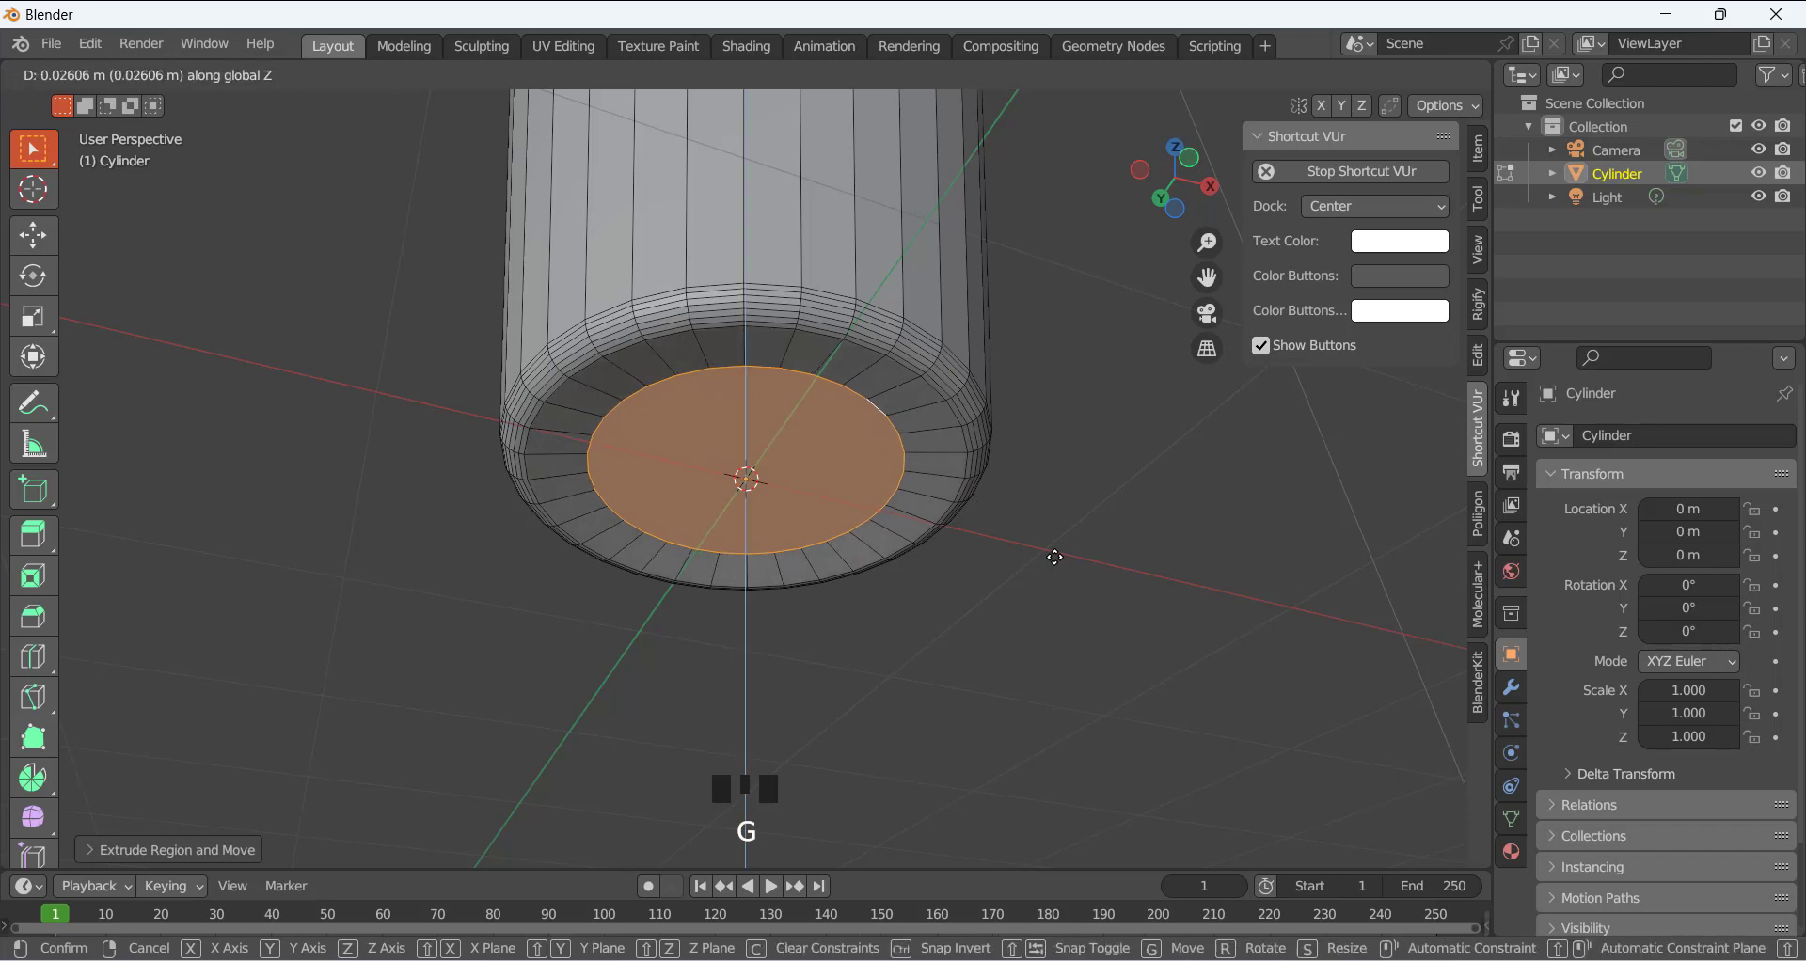
left_click(1056, 553)
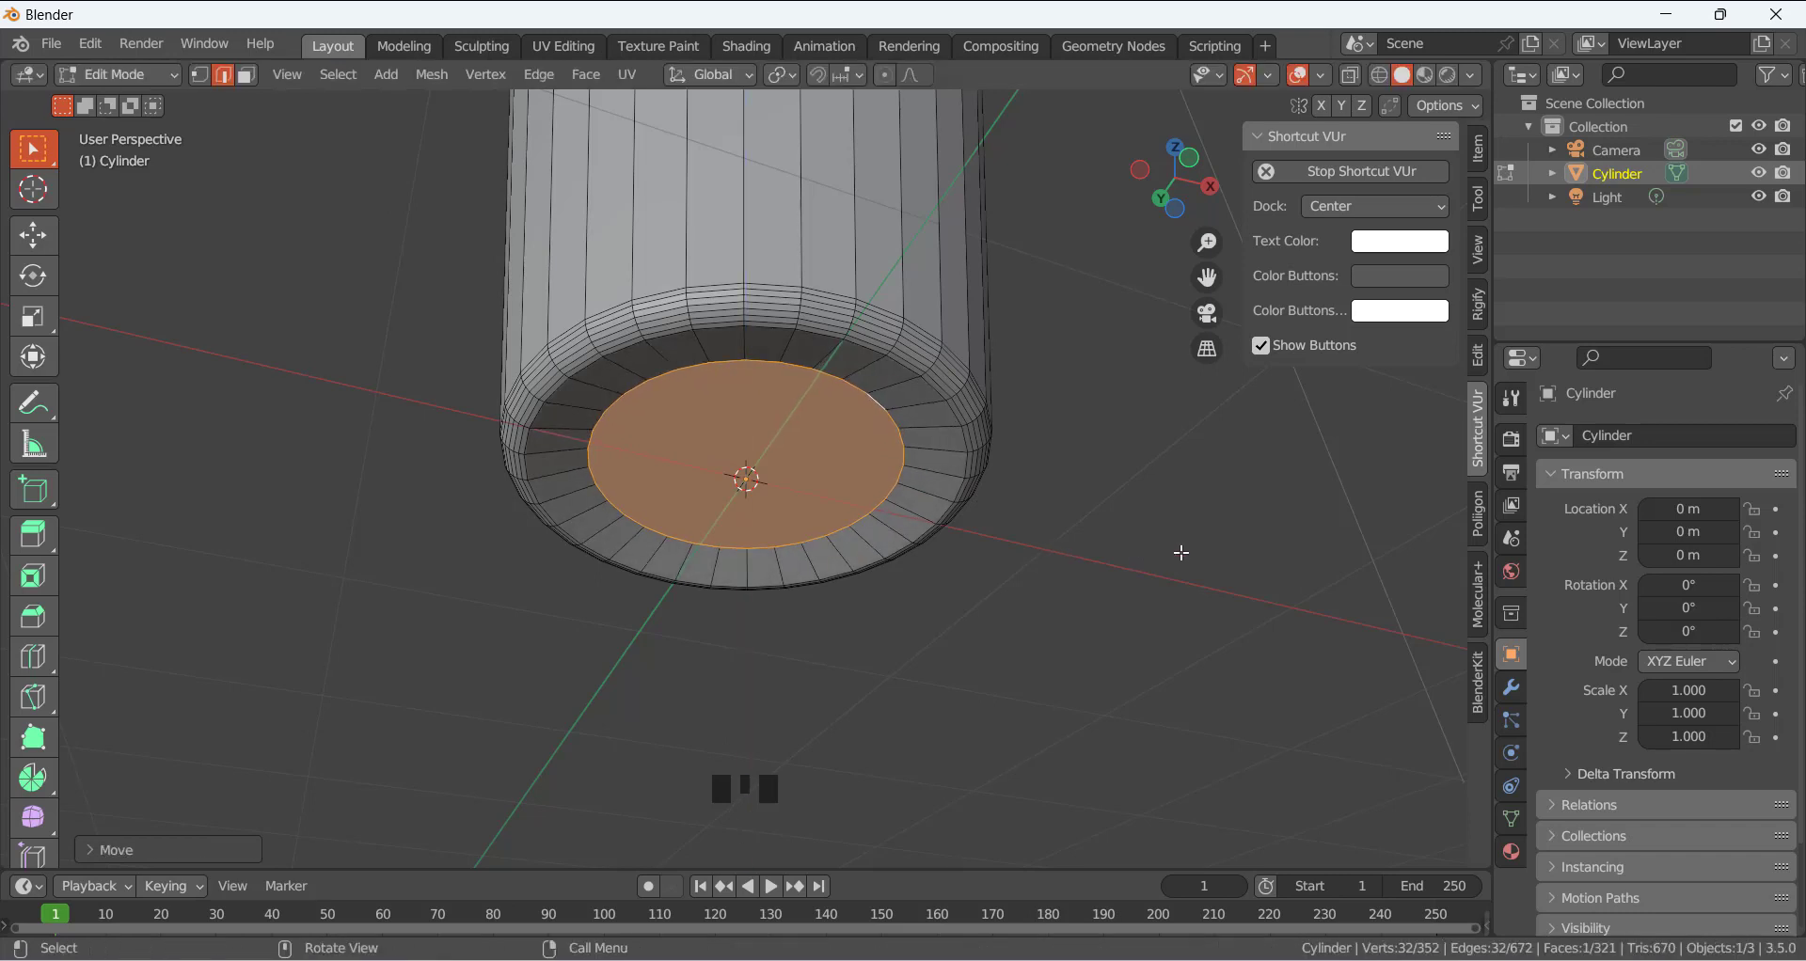
Extrude, shrink and lift the cap once more to form a smaller inner ring.
key("e")
key("s")
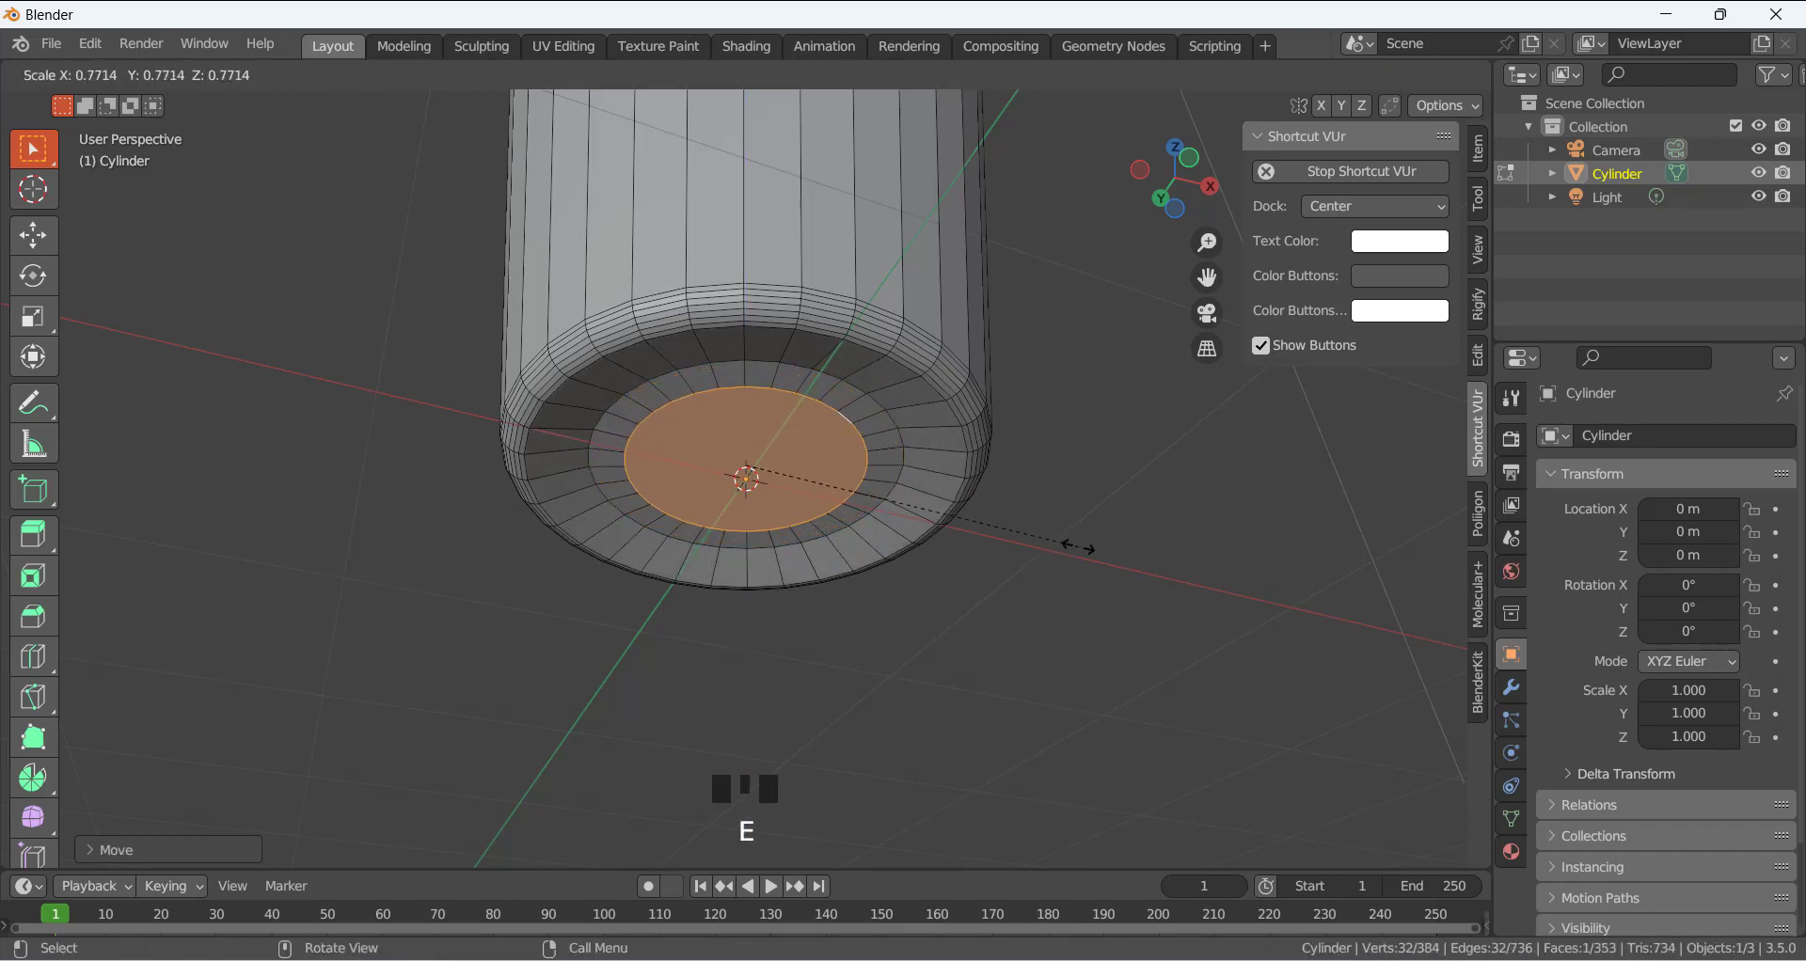
left_click(984, 528)
key("g")
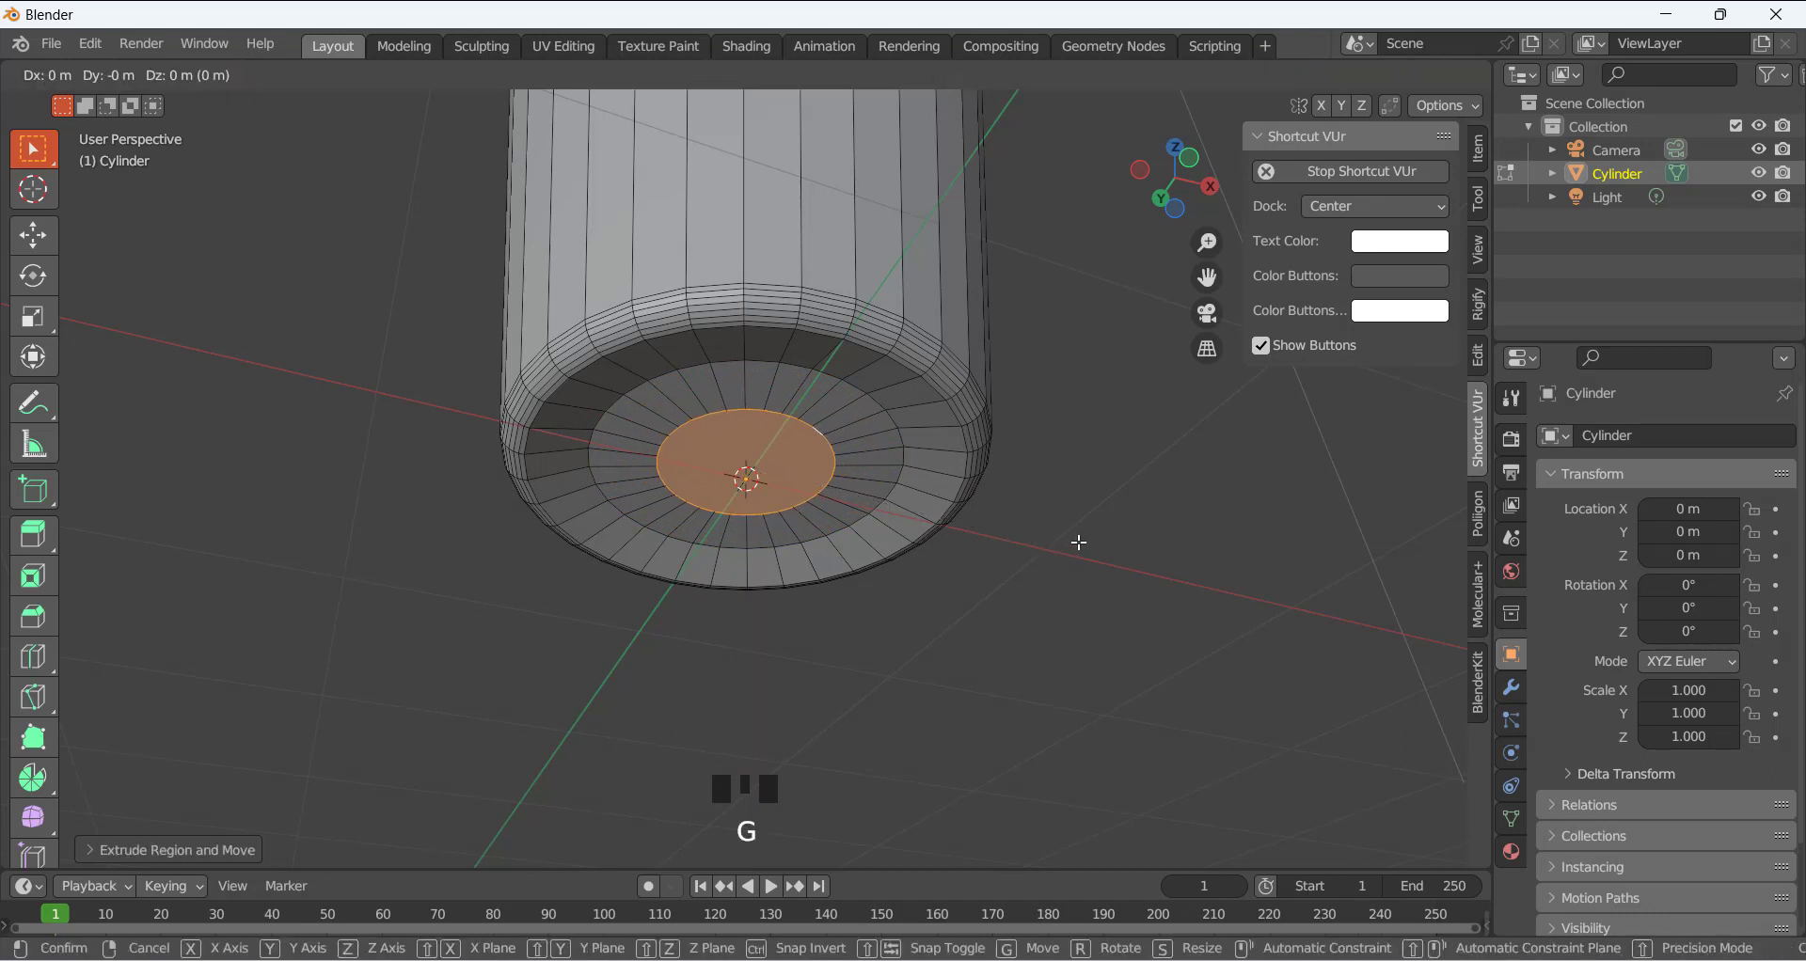
key("z")
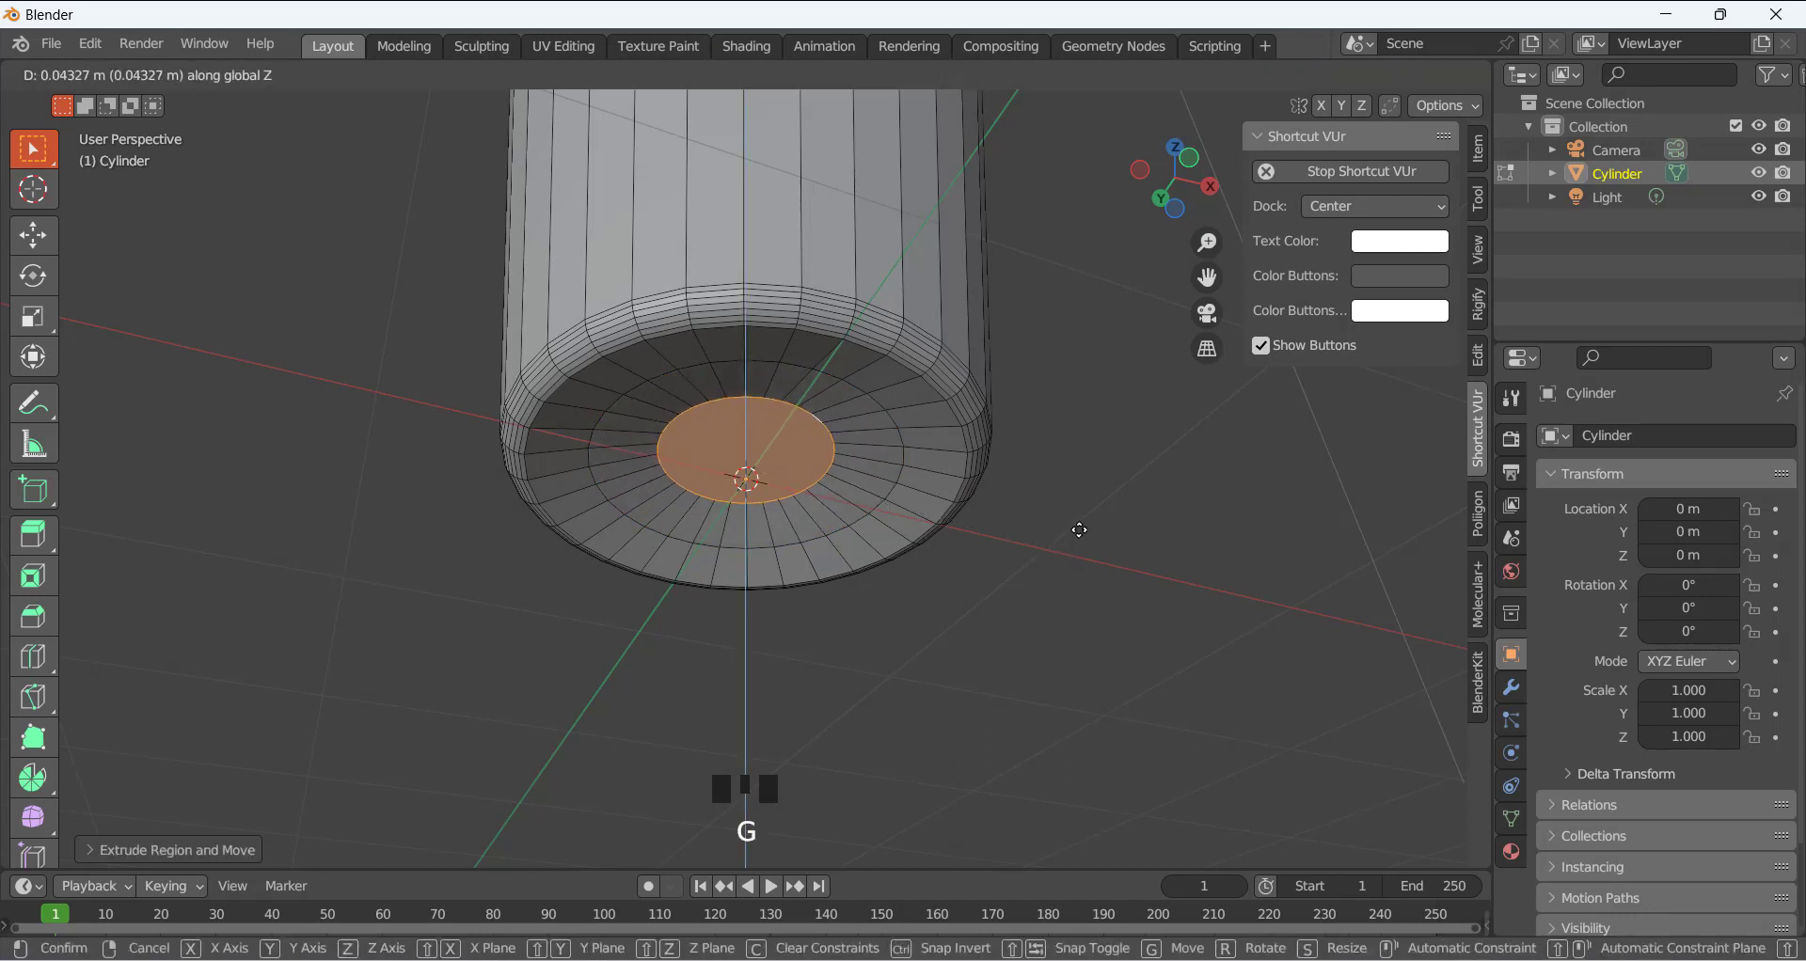
left_click(1080, 528)
middle_click_drag(1068, 339, 1019, 351)
middle_click_drag(937, 429, 900, 528)
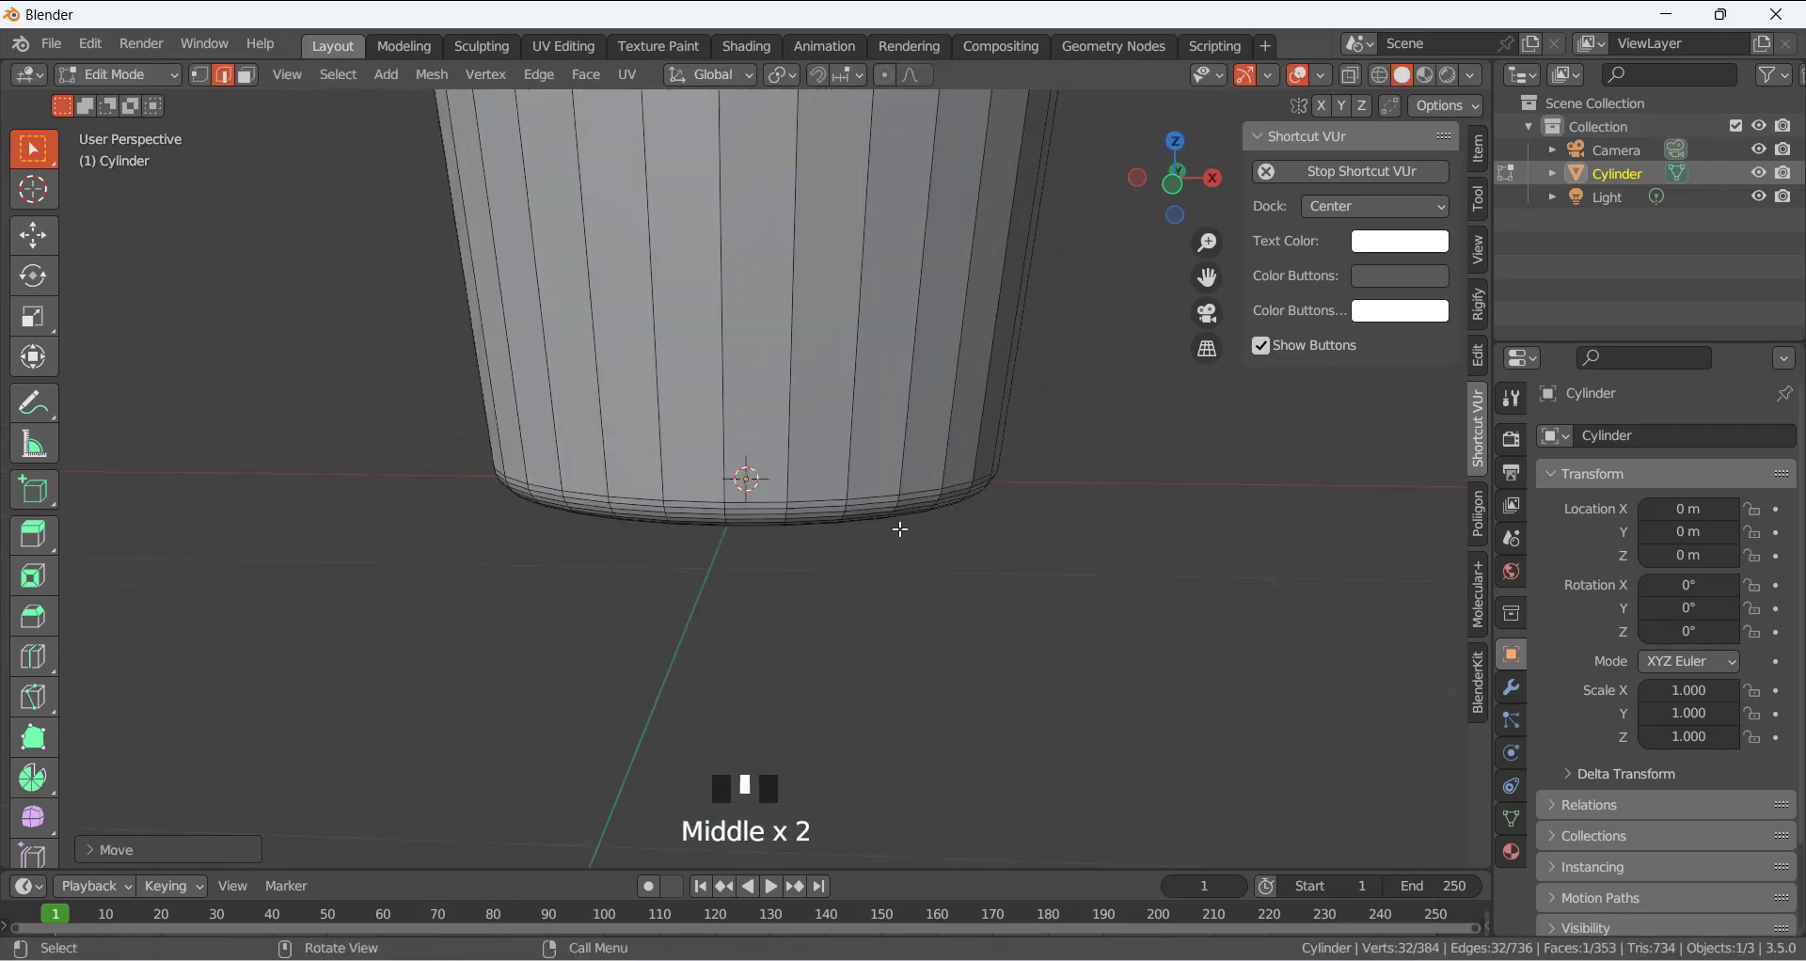
scroll(818, 403, "down", 6)
middle_click_drag(880, 301, 838, 391)
scroll(873, 374, "up", 2)
Extrude the whole cup mesh in place and fatten it with Alt+S to thicken the walls.
key("a")
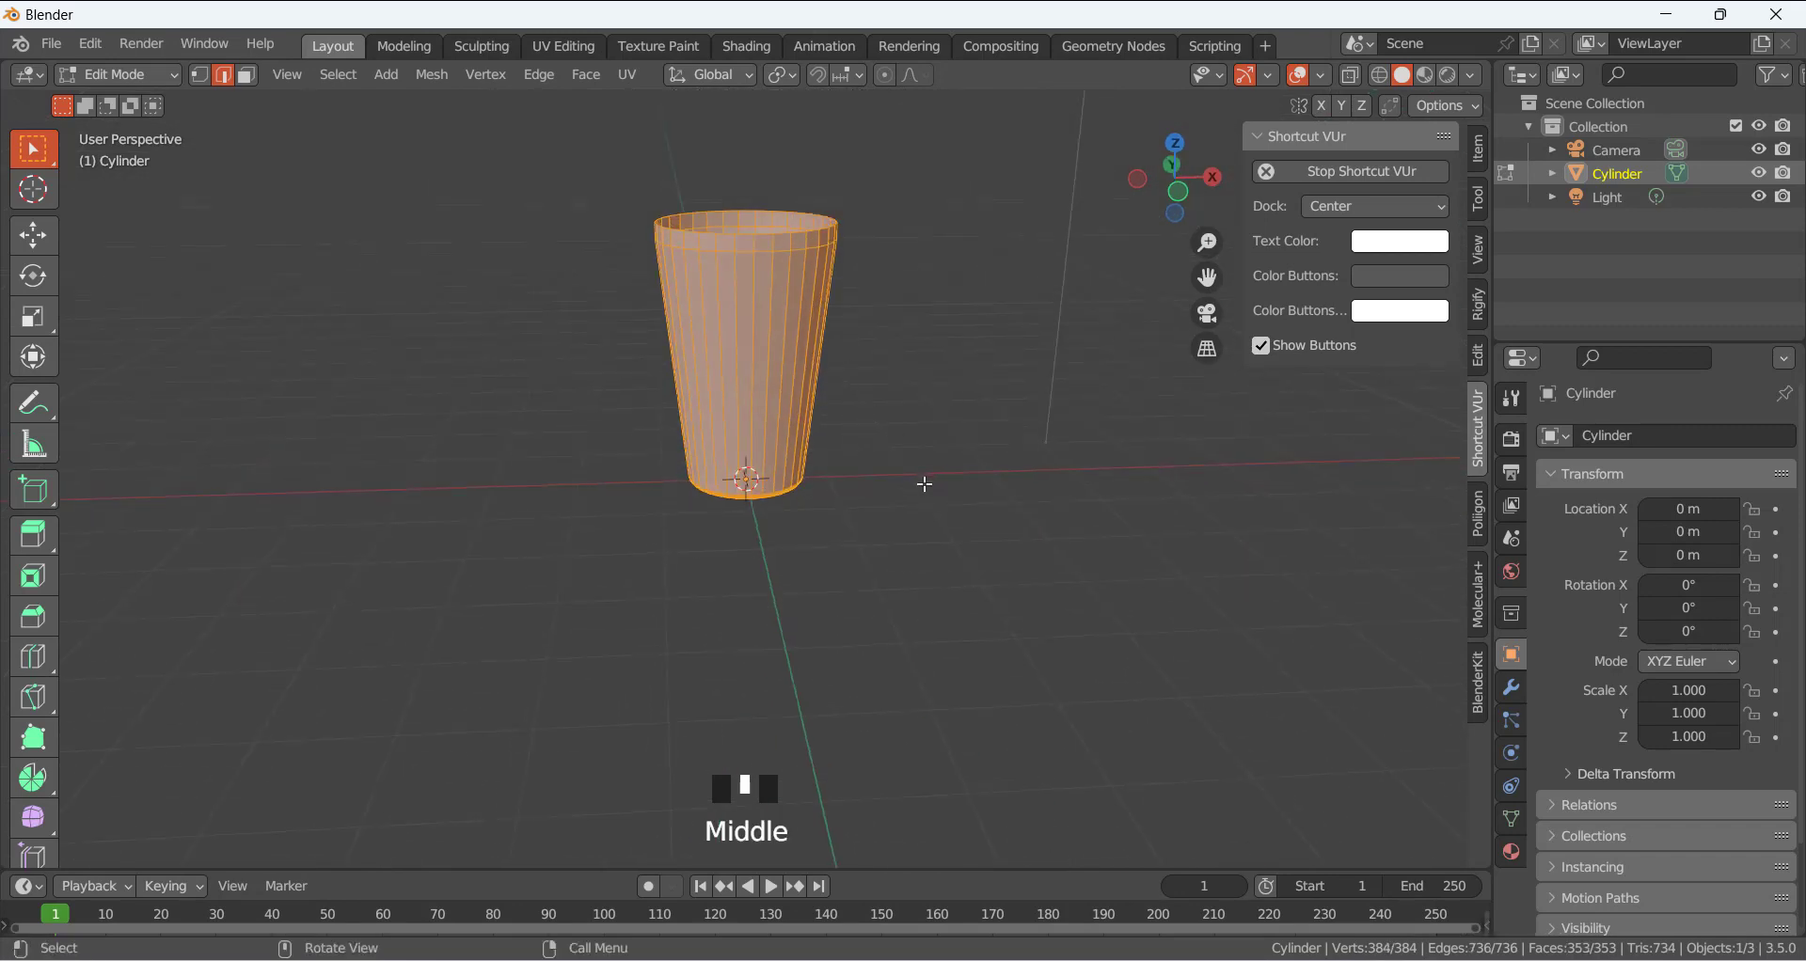
key("e")
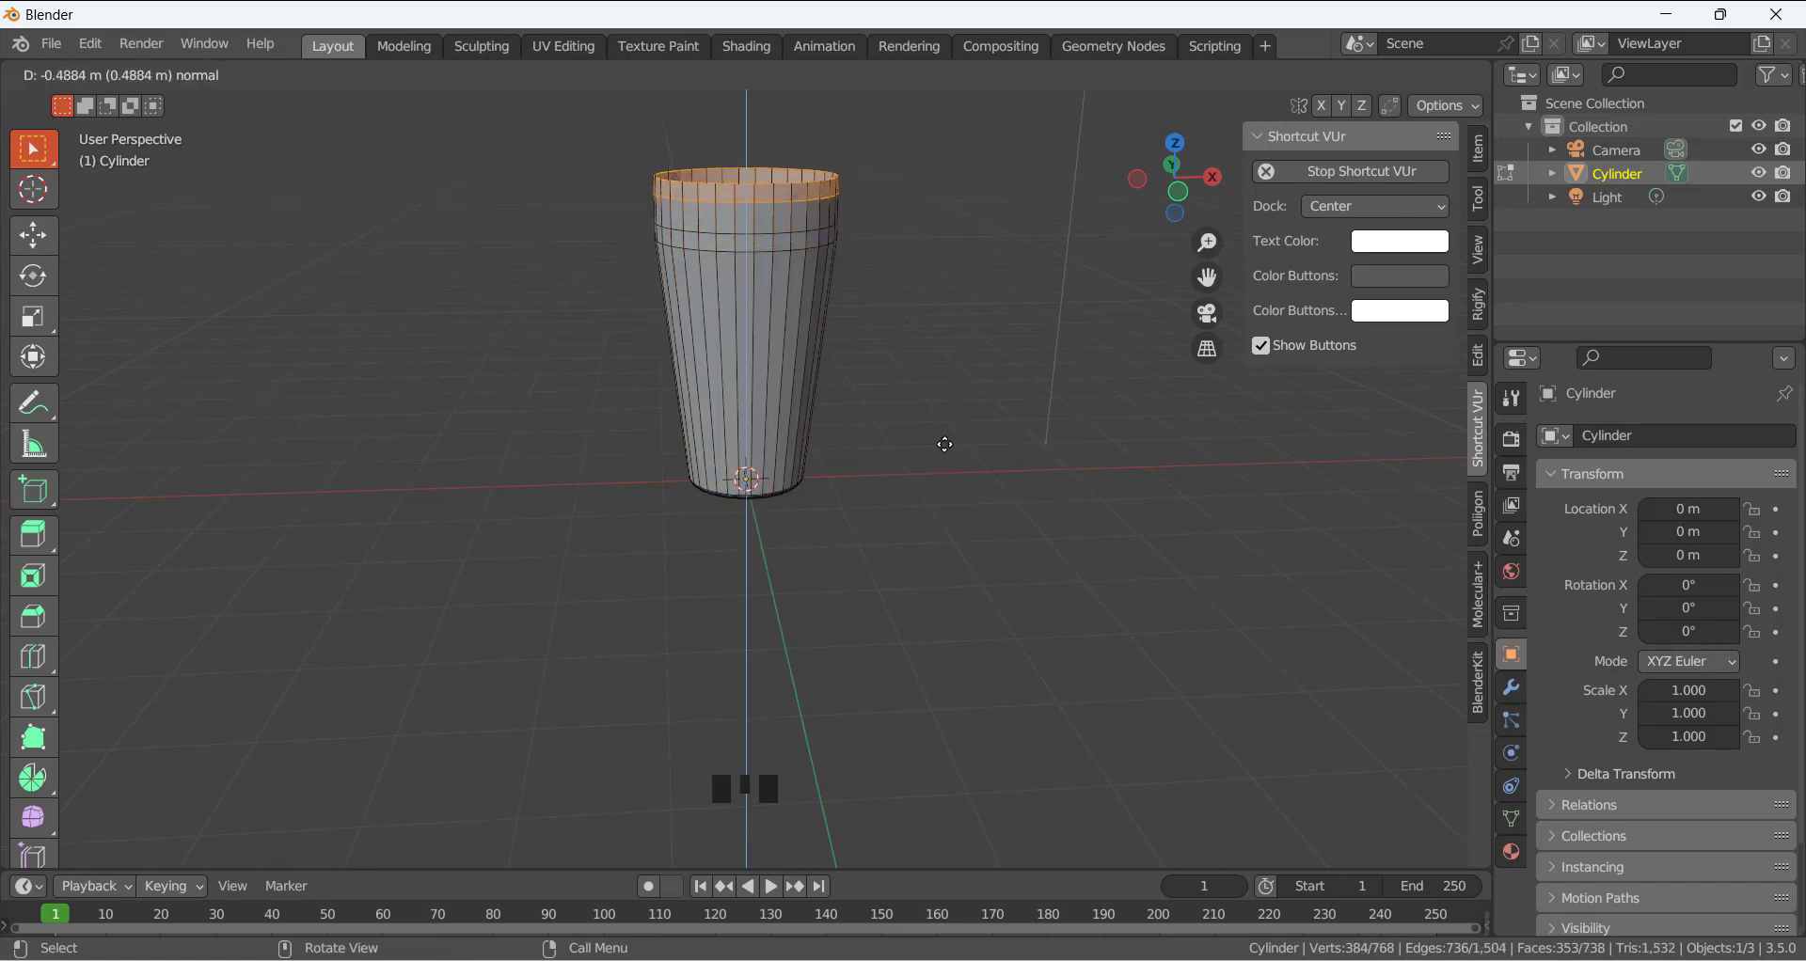
right_click(947, 441)
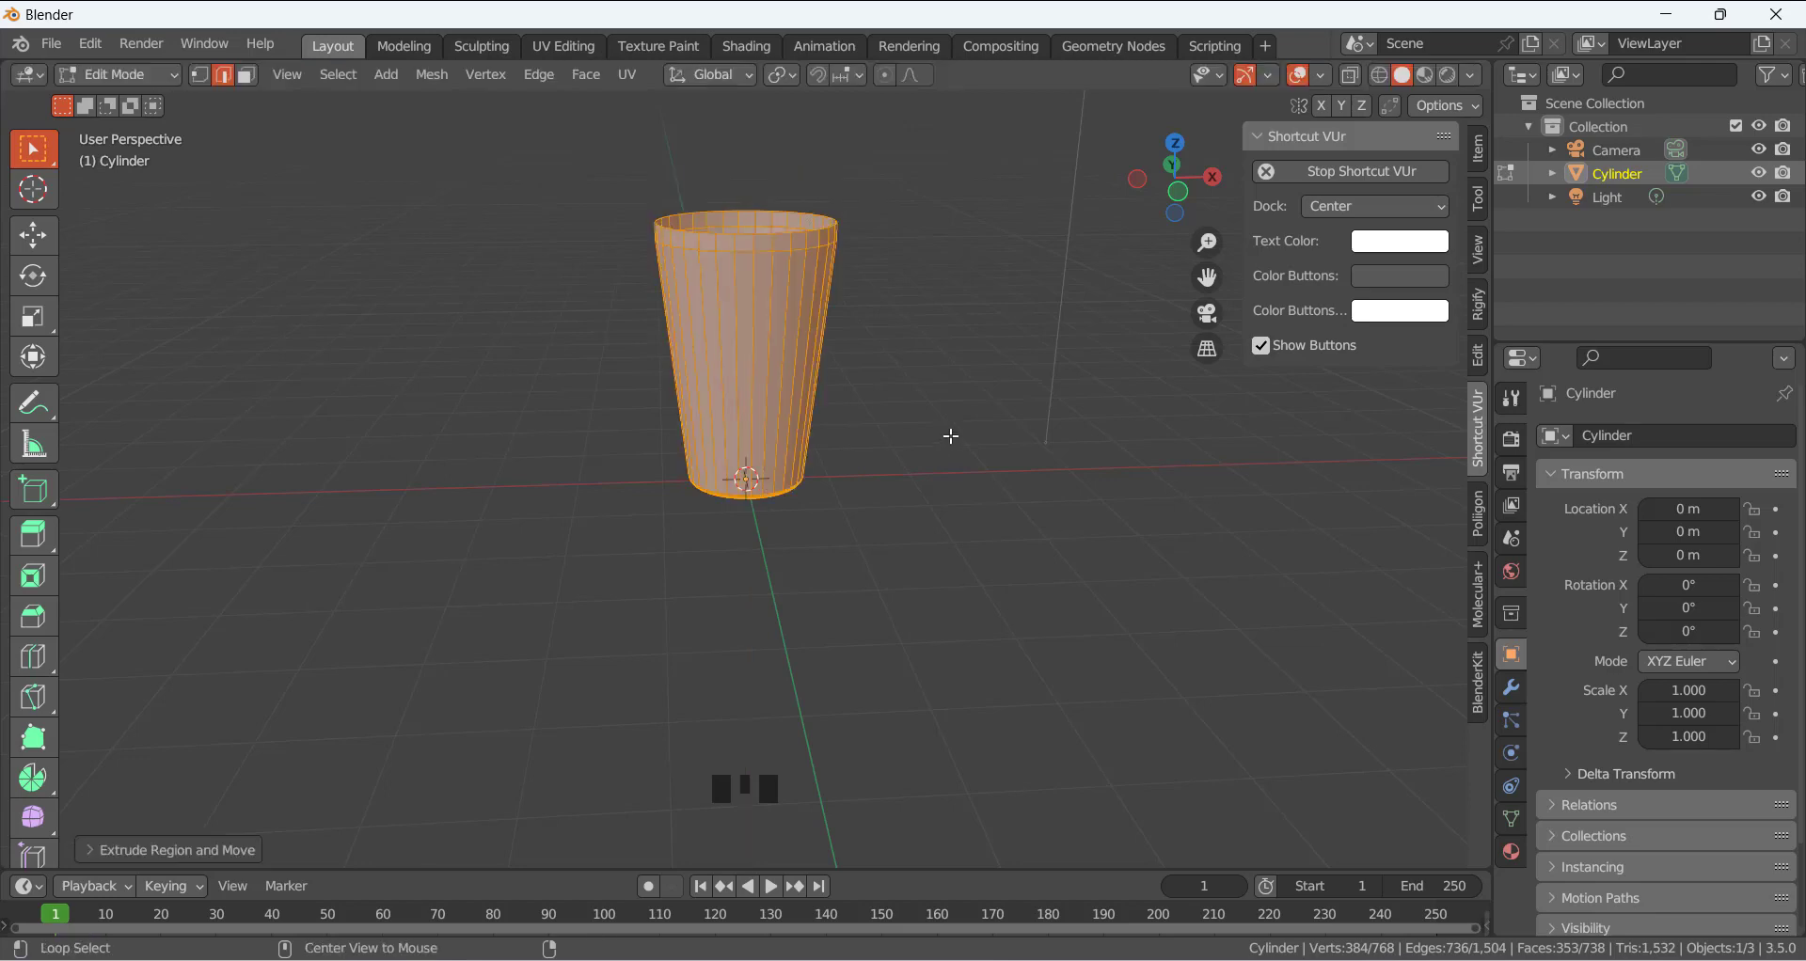
key("alt+s")
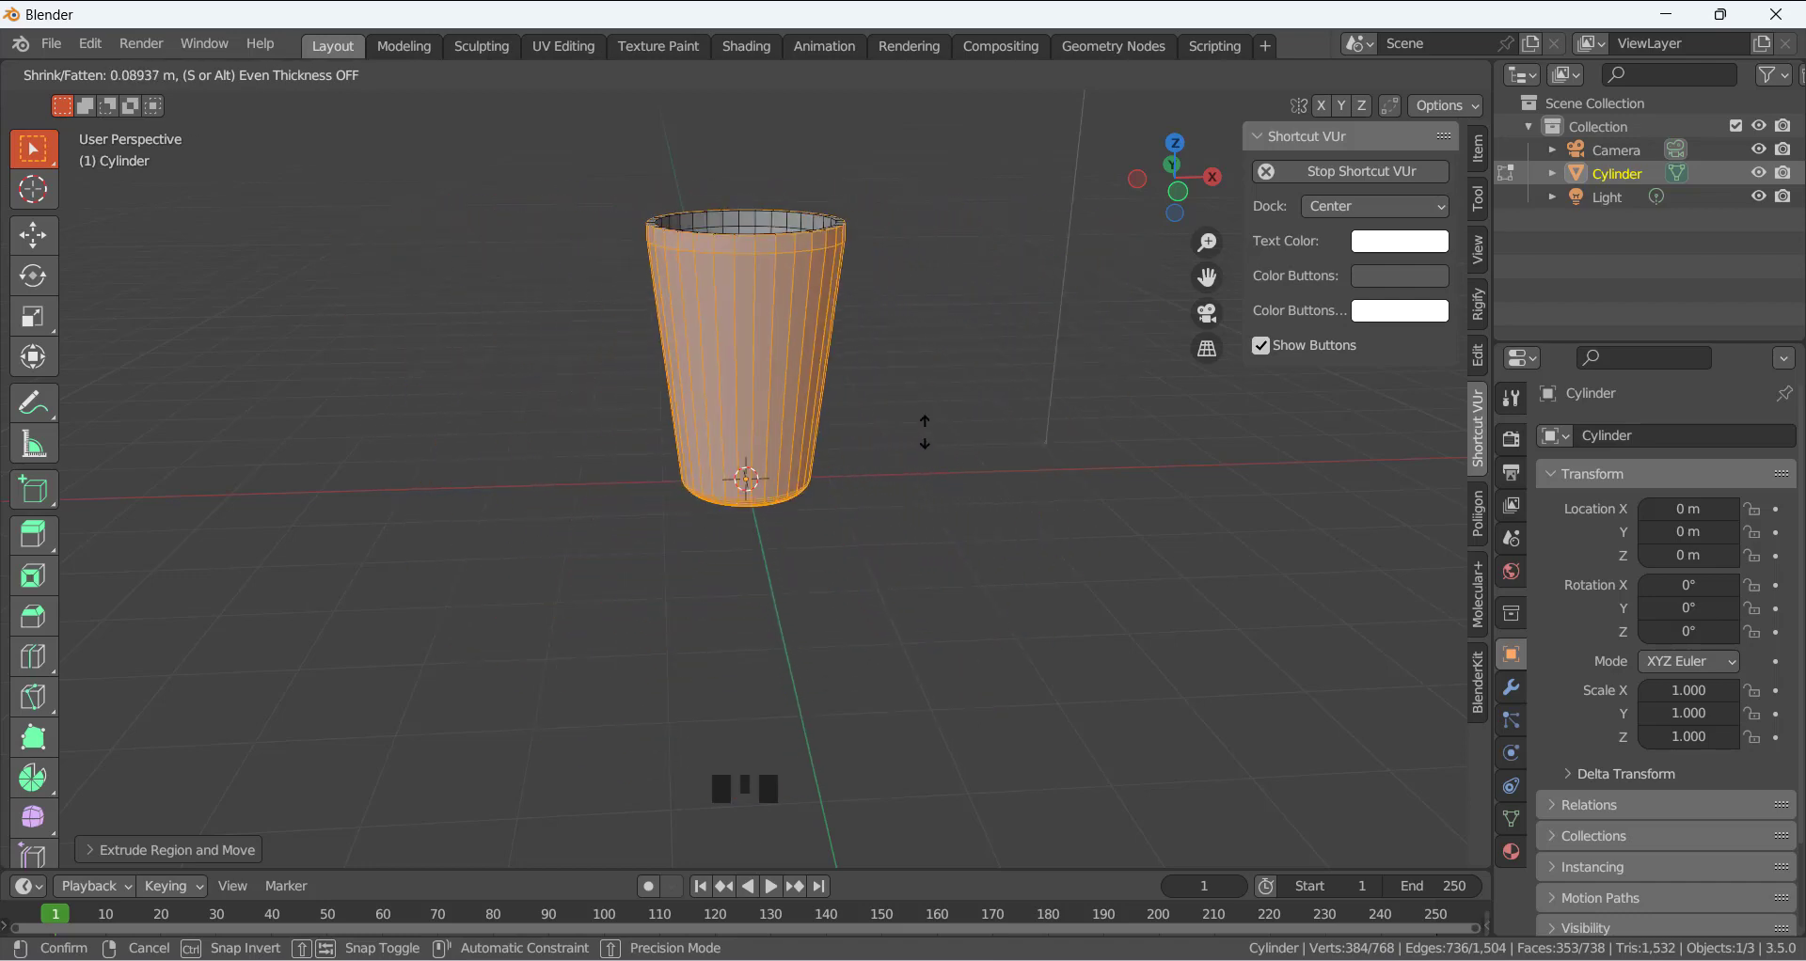
left_click(925, 423)
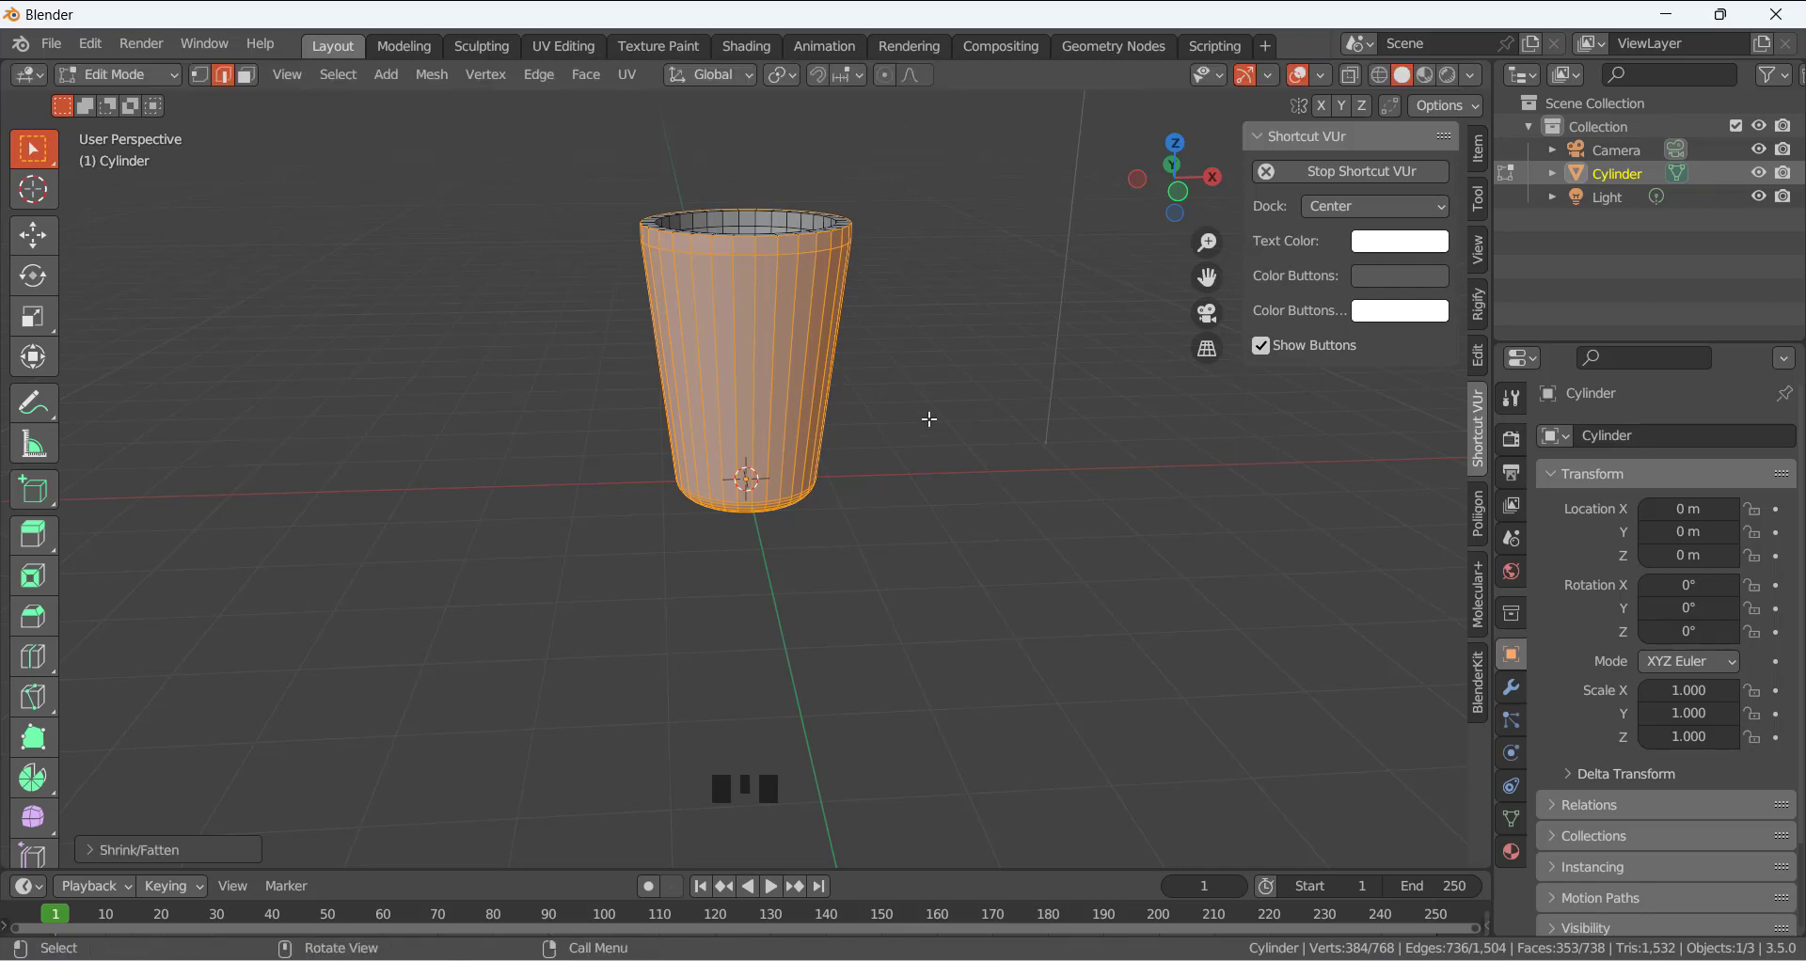
middle_click_drag(928, 391, 935, 343)
left_click(950, 333)
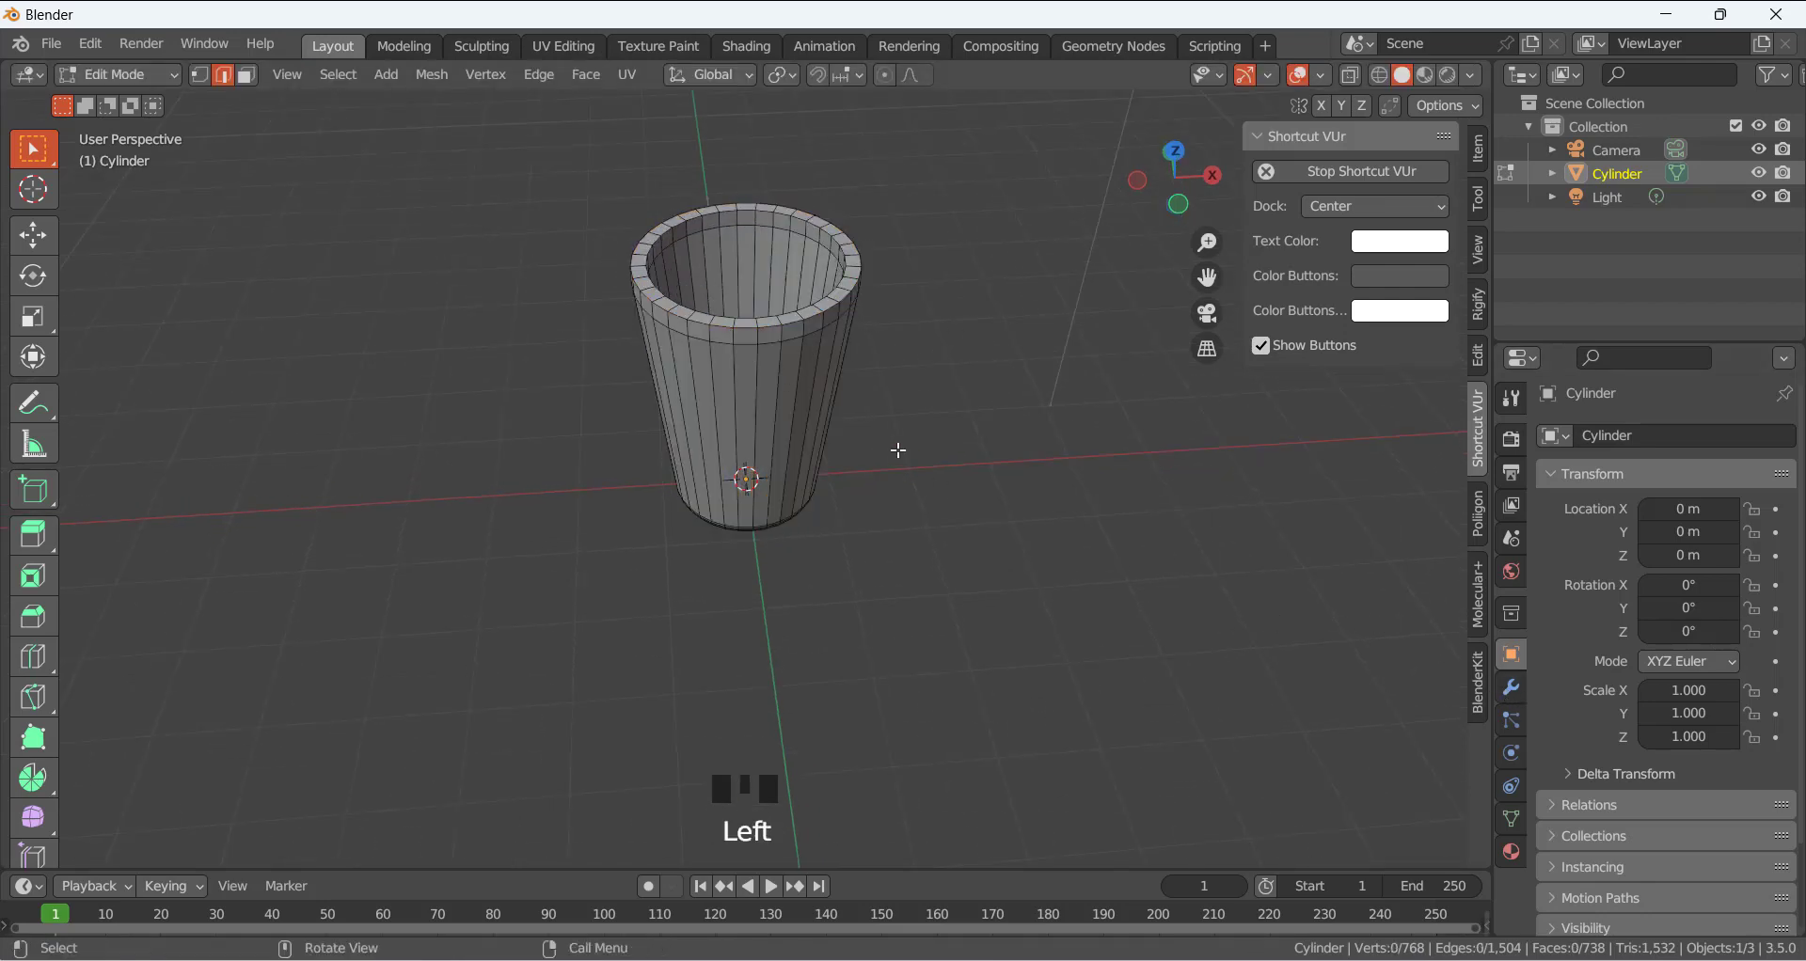
middle_click_drag(900, 451, 866, 379)
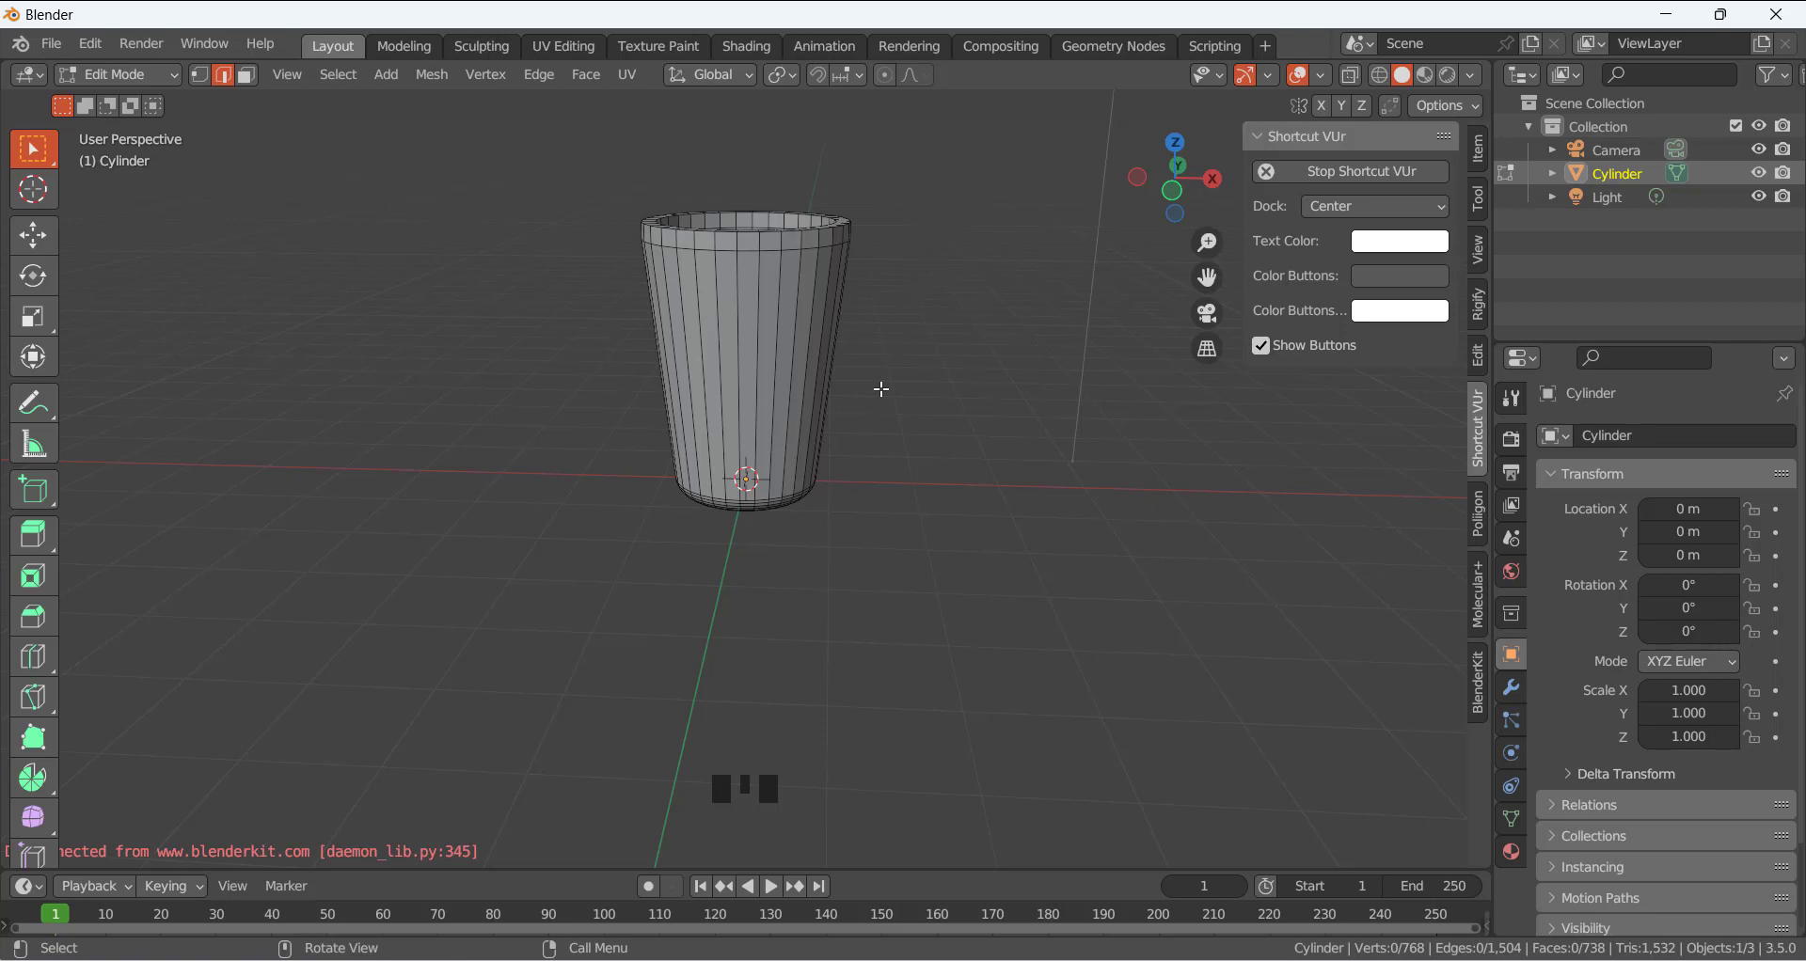
mouse_move(881, 389)
middle_mouse_down()
mouse_move(895, 407)
mouse_move(917, 386)
middle_mouse_up()
Add multiple horizontal loop cuts on the outer wall and 12 on the inner wall.
key("ctrl+r")
scroll(749, 356, "up", 9)
left_click(750, 338)
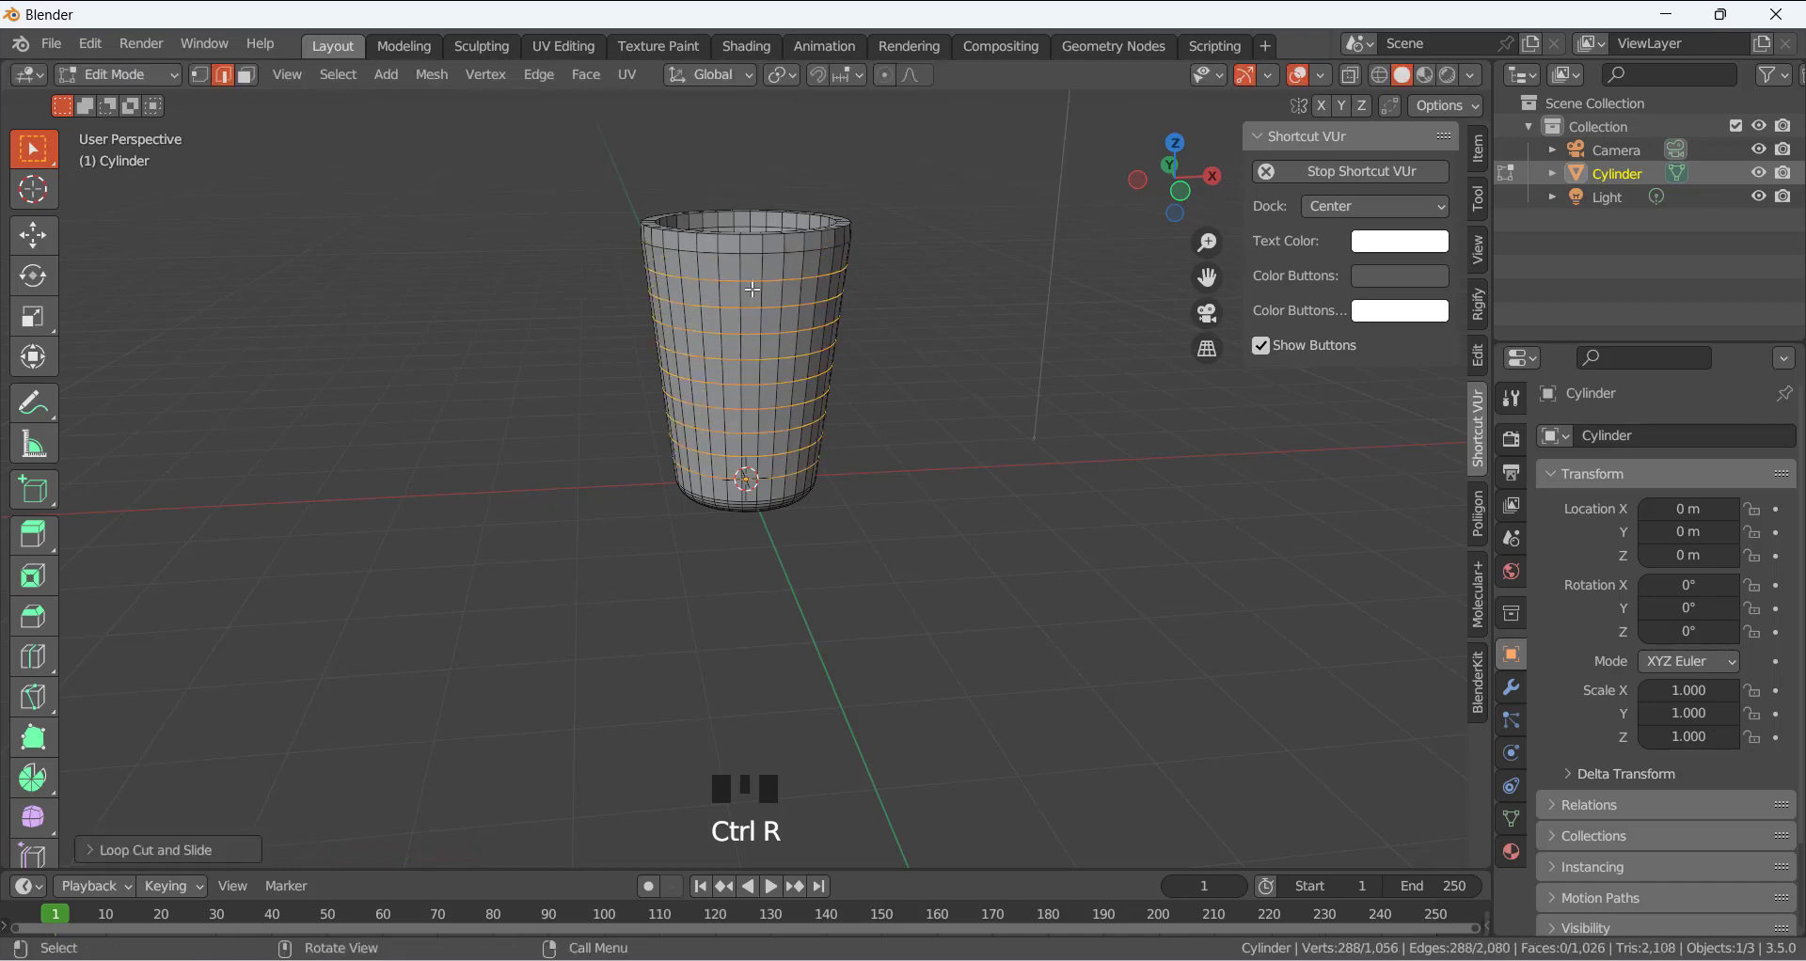
left_click(903, 310)
middle_click_drag(903, 310, 729, 303)
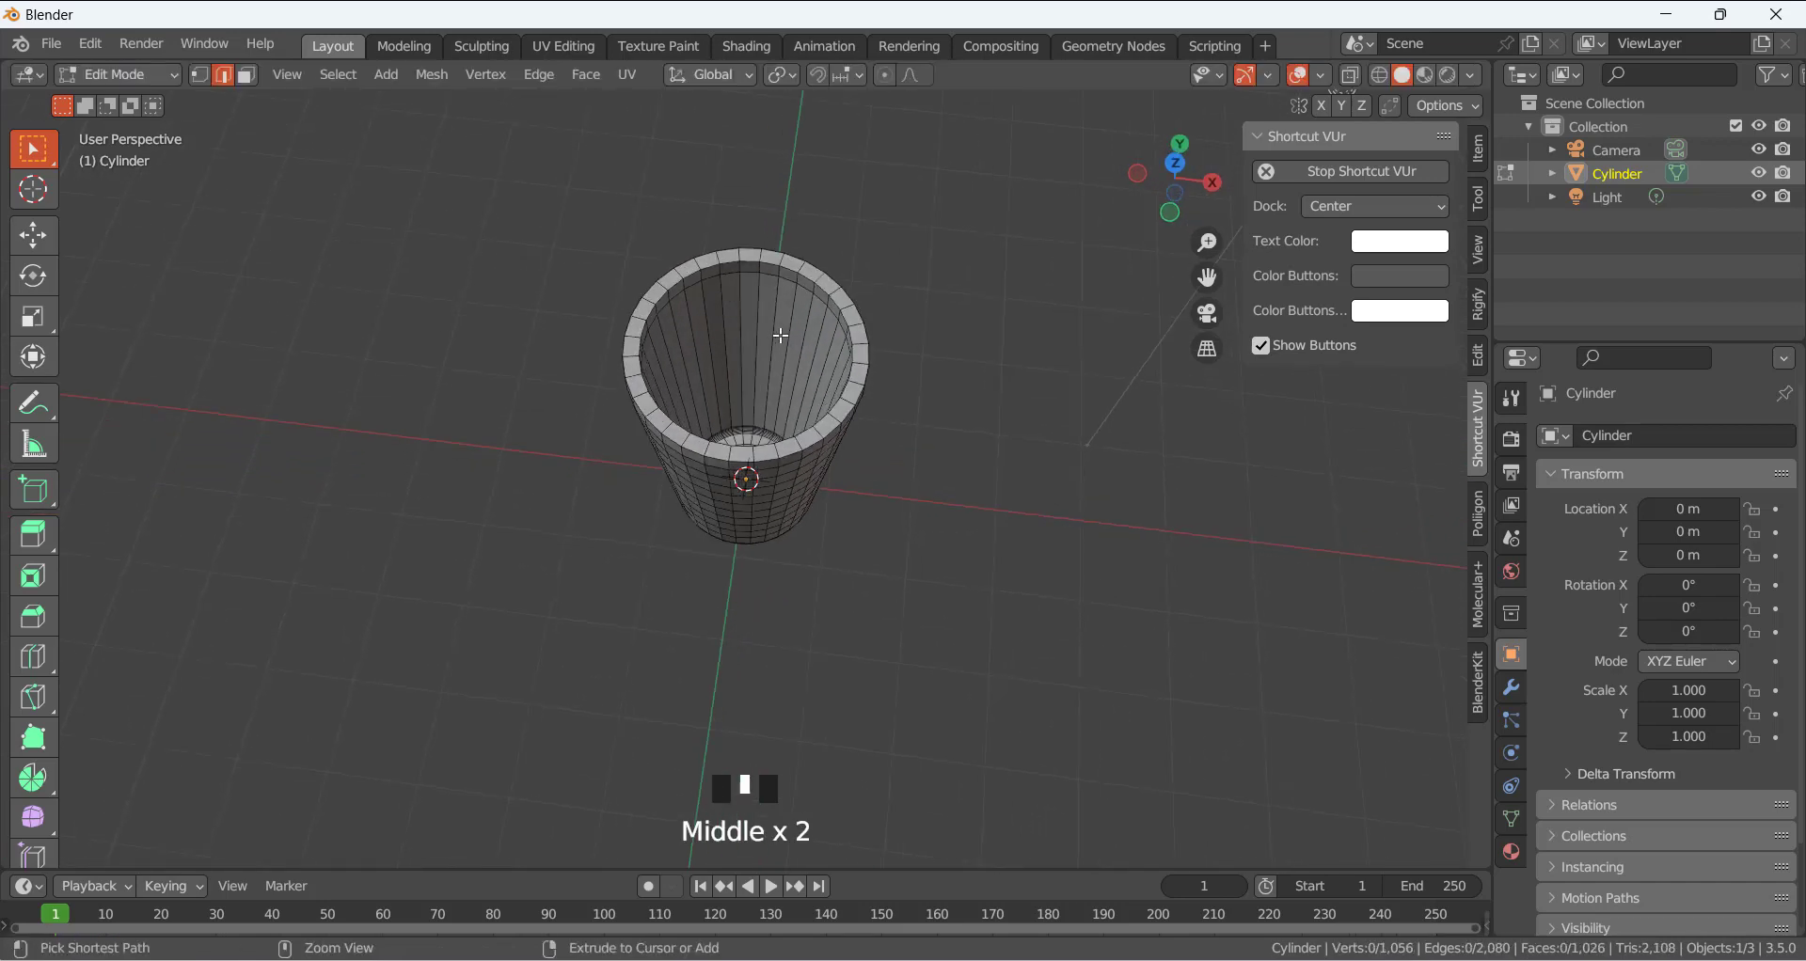
key("ctrl+r")
scroll(781, 335, "up", 11)
left_click(780, 334)
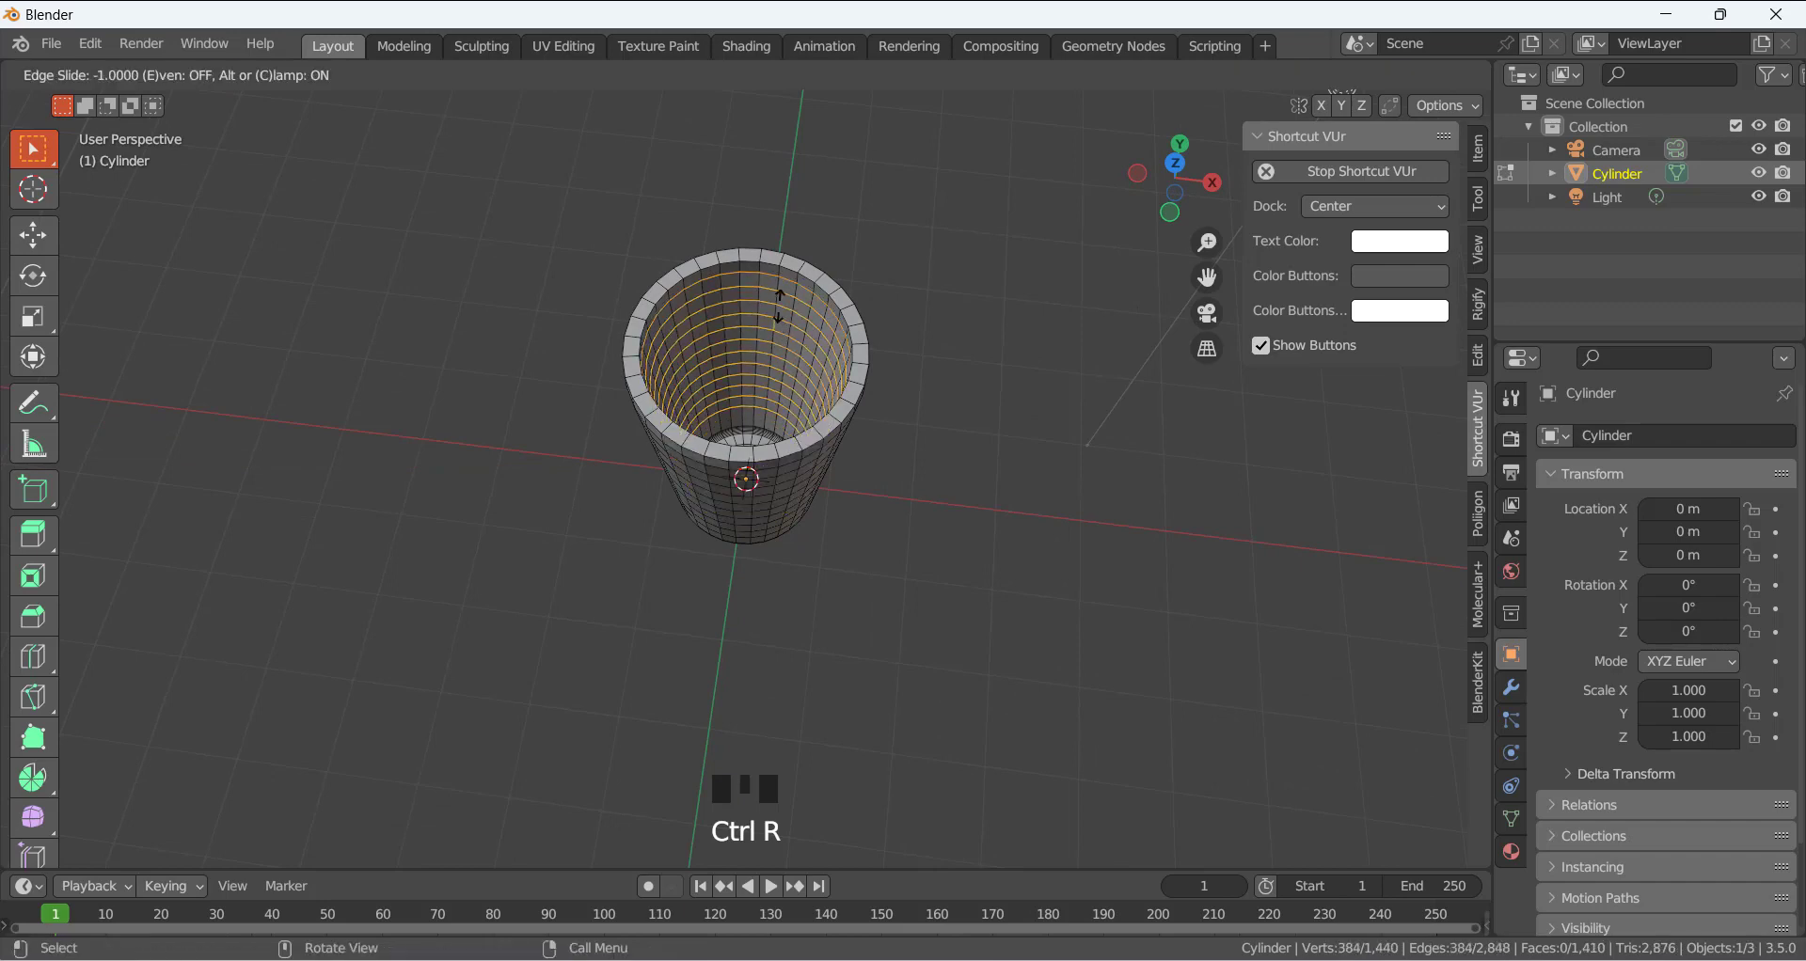
left_click(780, 334)
mouse_move(947, 330)
middle_mouse_down()
mouse_move(1009, 154)
mouse_move(960, 303)
middle_mouse_up()
In Object Mode, add a Subdivision Surface modifier with viewport level 2.
key("Tab")
middle_click_drag(922, 378, 863, 403)
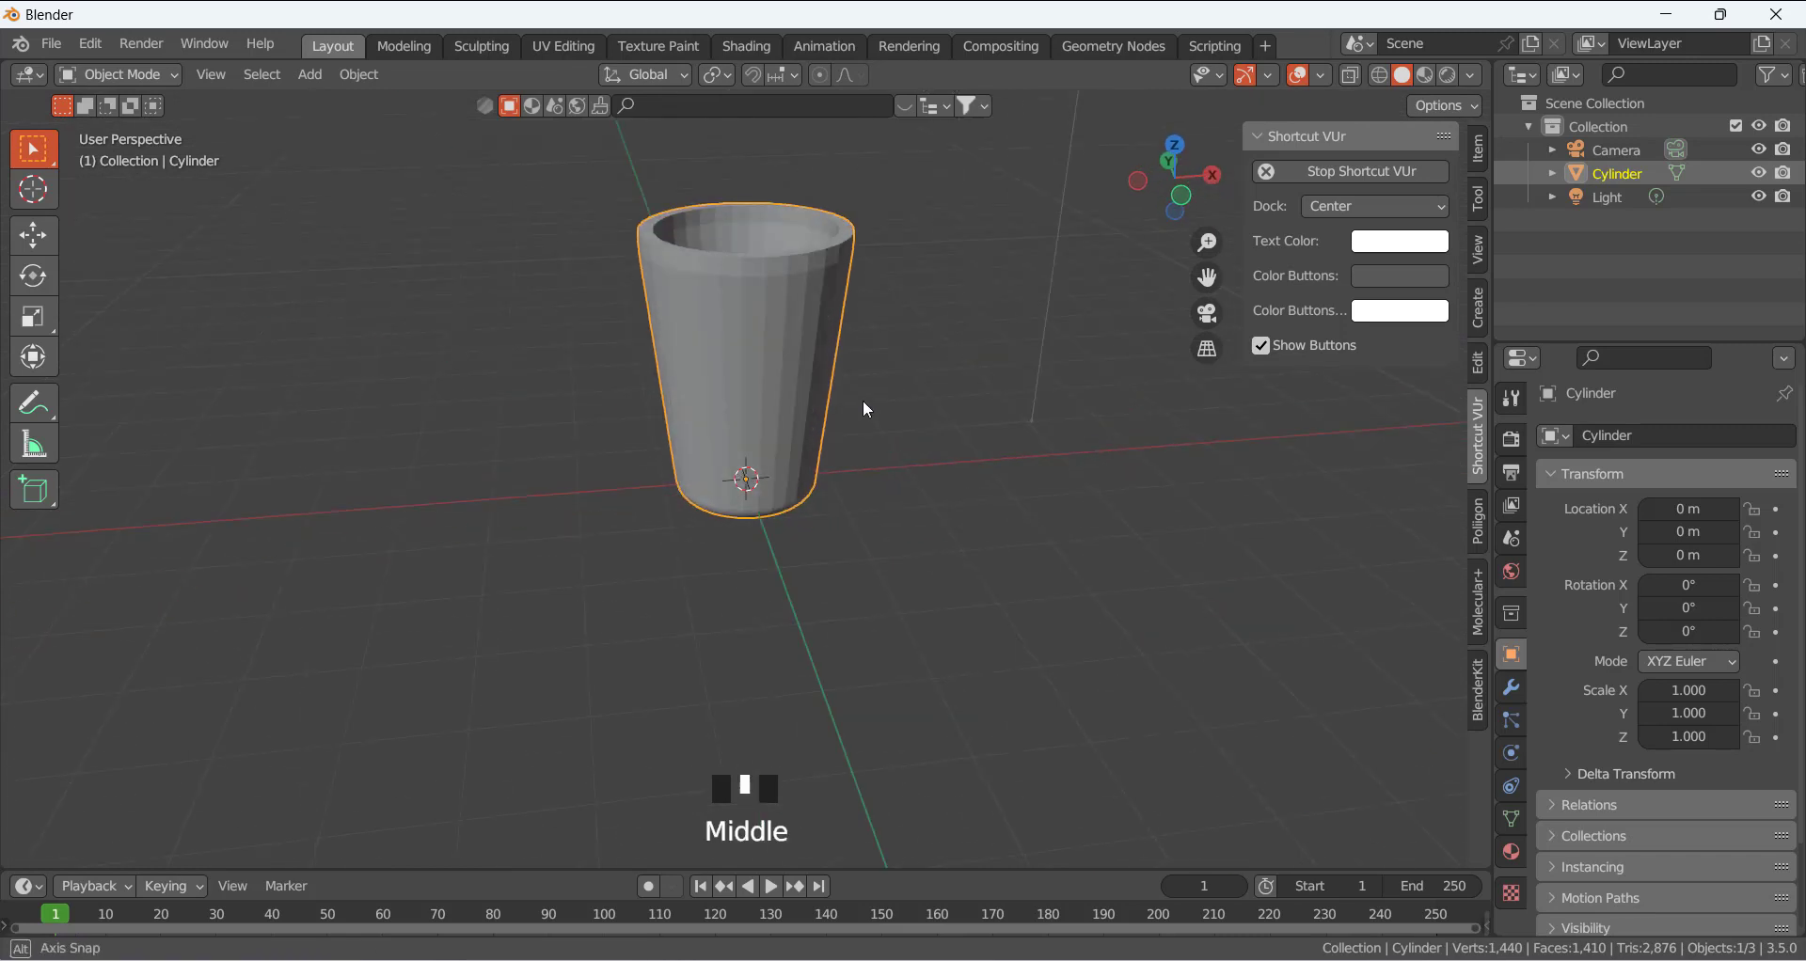
left_click(1511, 689)
left_click(1550, 437)
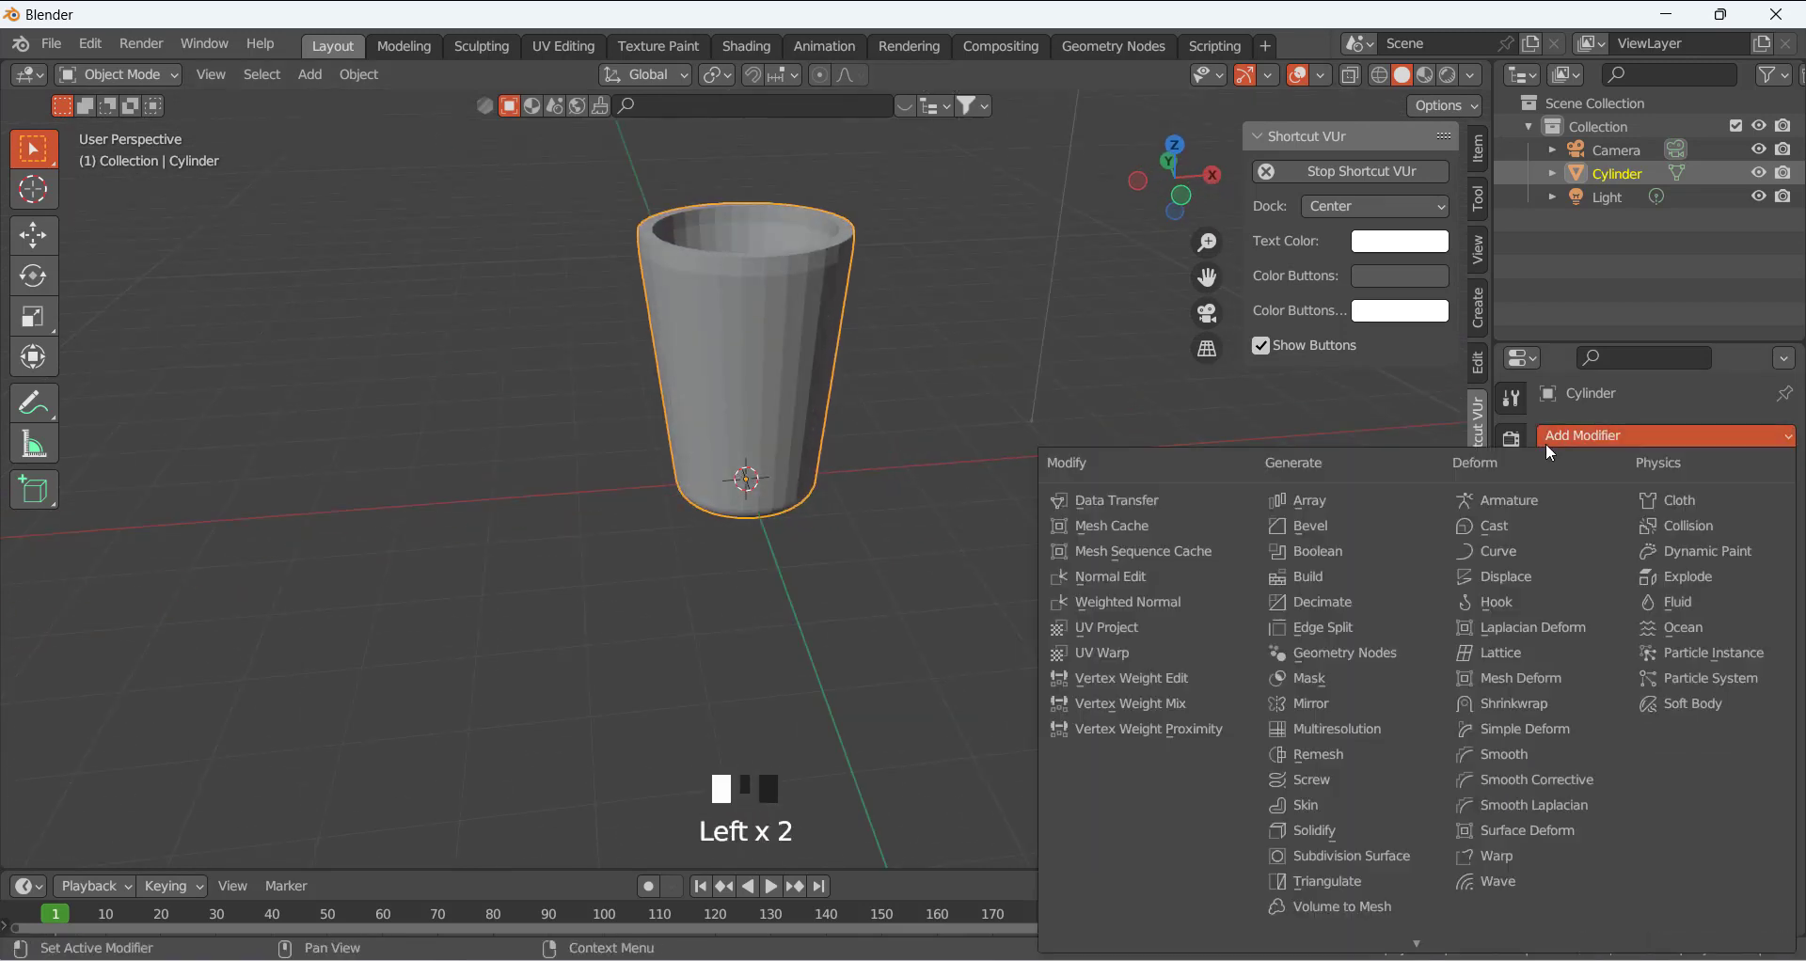
left_click(1358, 854)
middle_click_drag(855, 338, 821, 393)
left_click(1751, 538)
left_click(1110, 520)
scroll(814, 327, "up", 3)
middle_click_drag(815, 326, 847, 294)
scroll(834, 404, "down", 3)
Set the World Color input to an Environment Texture.
left_click(860, 400)
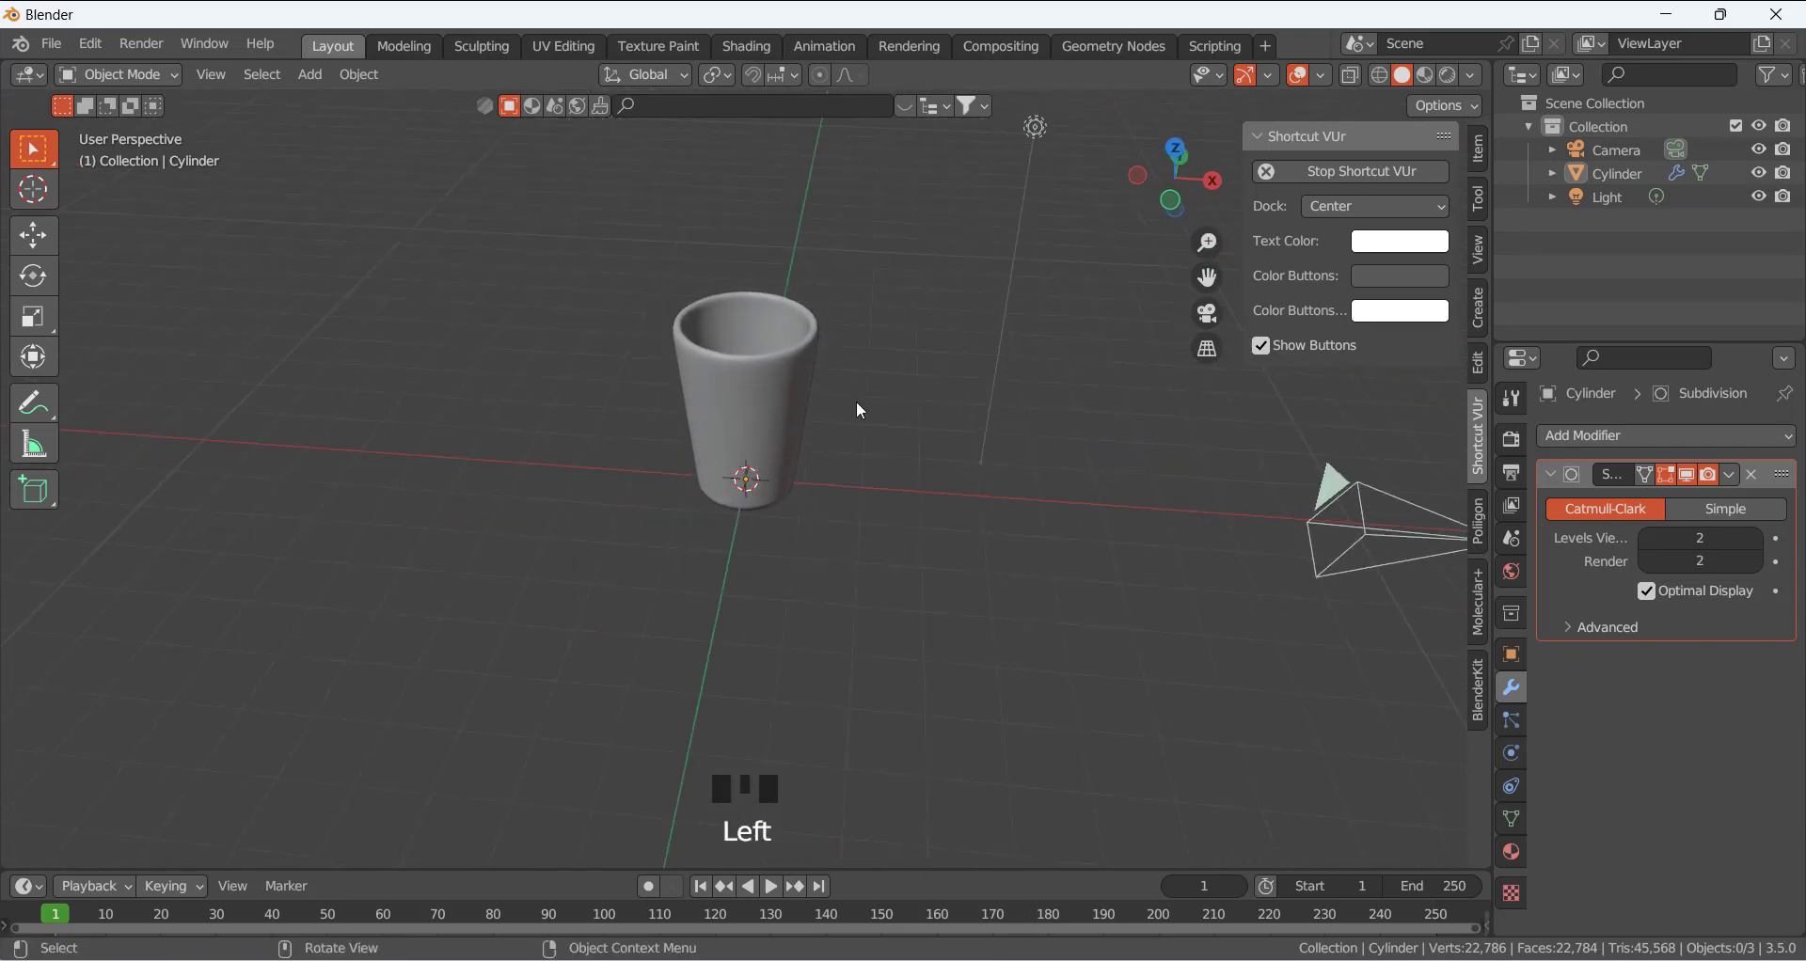
left_click(818, 395)
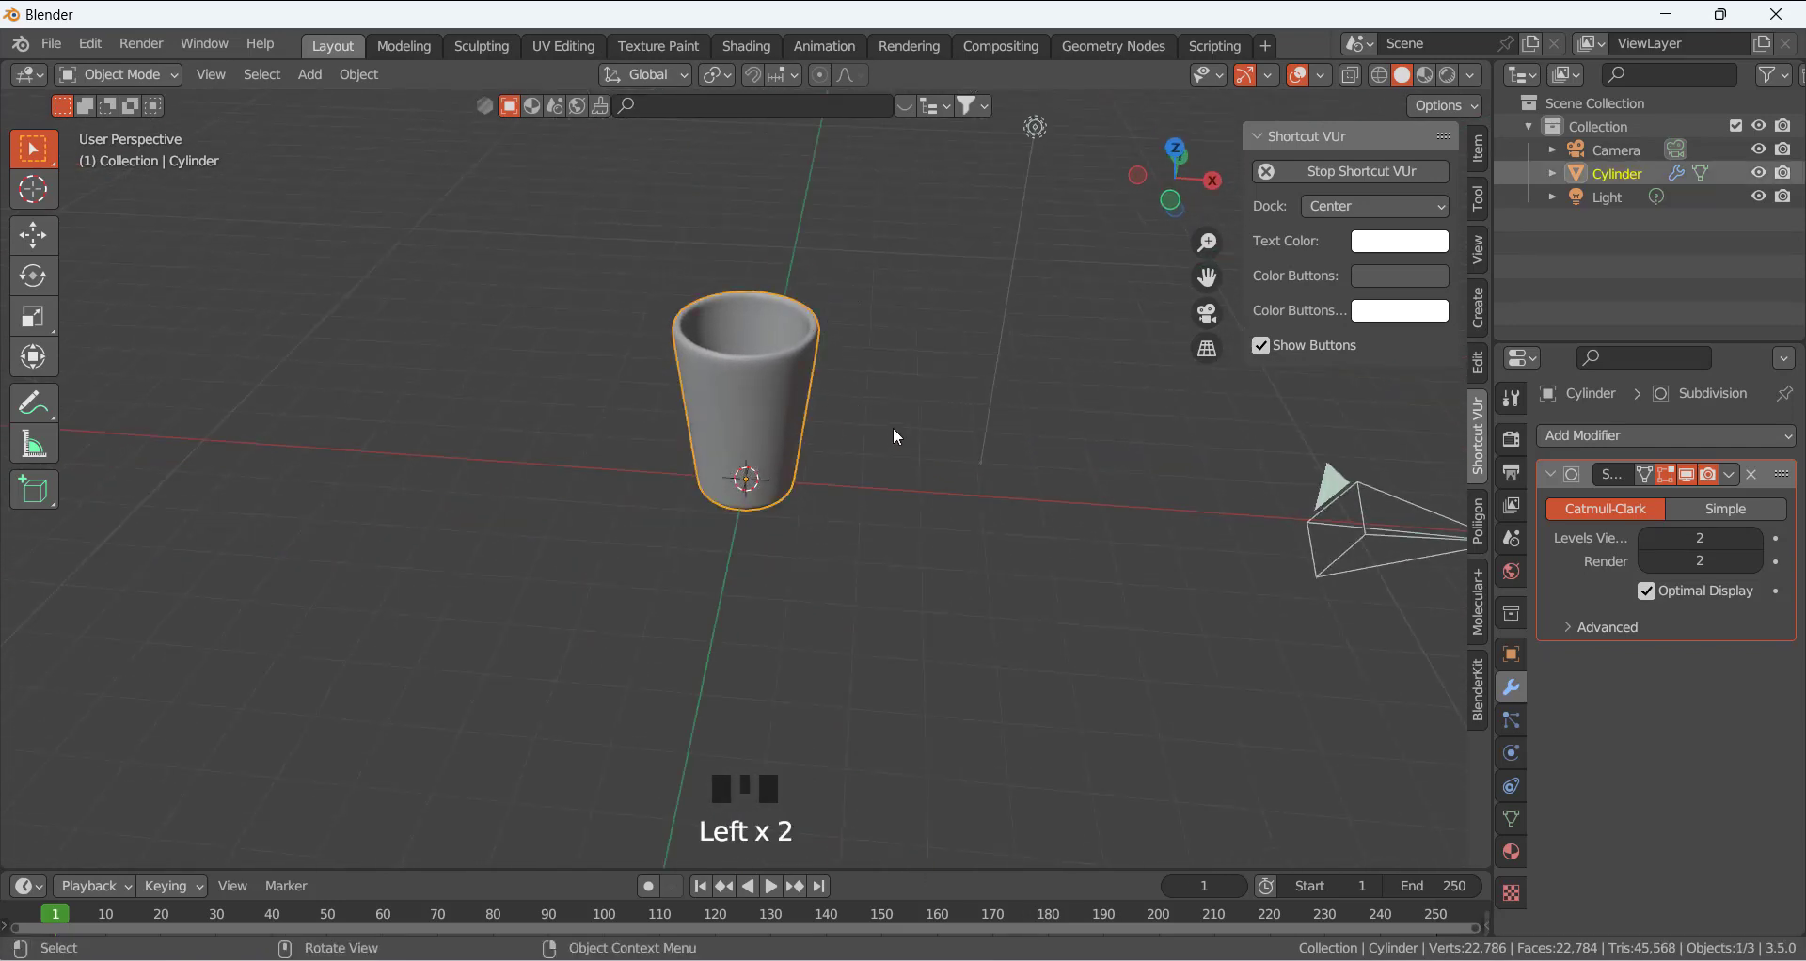
left_click(1513, 575)
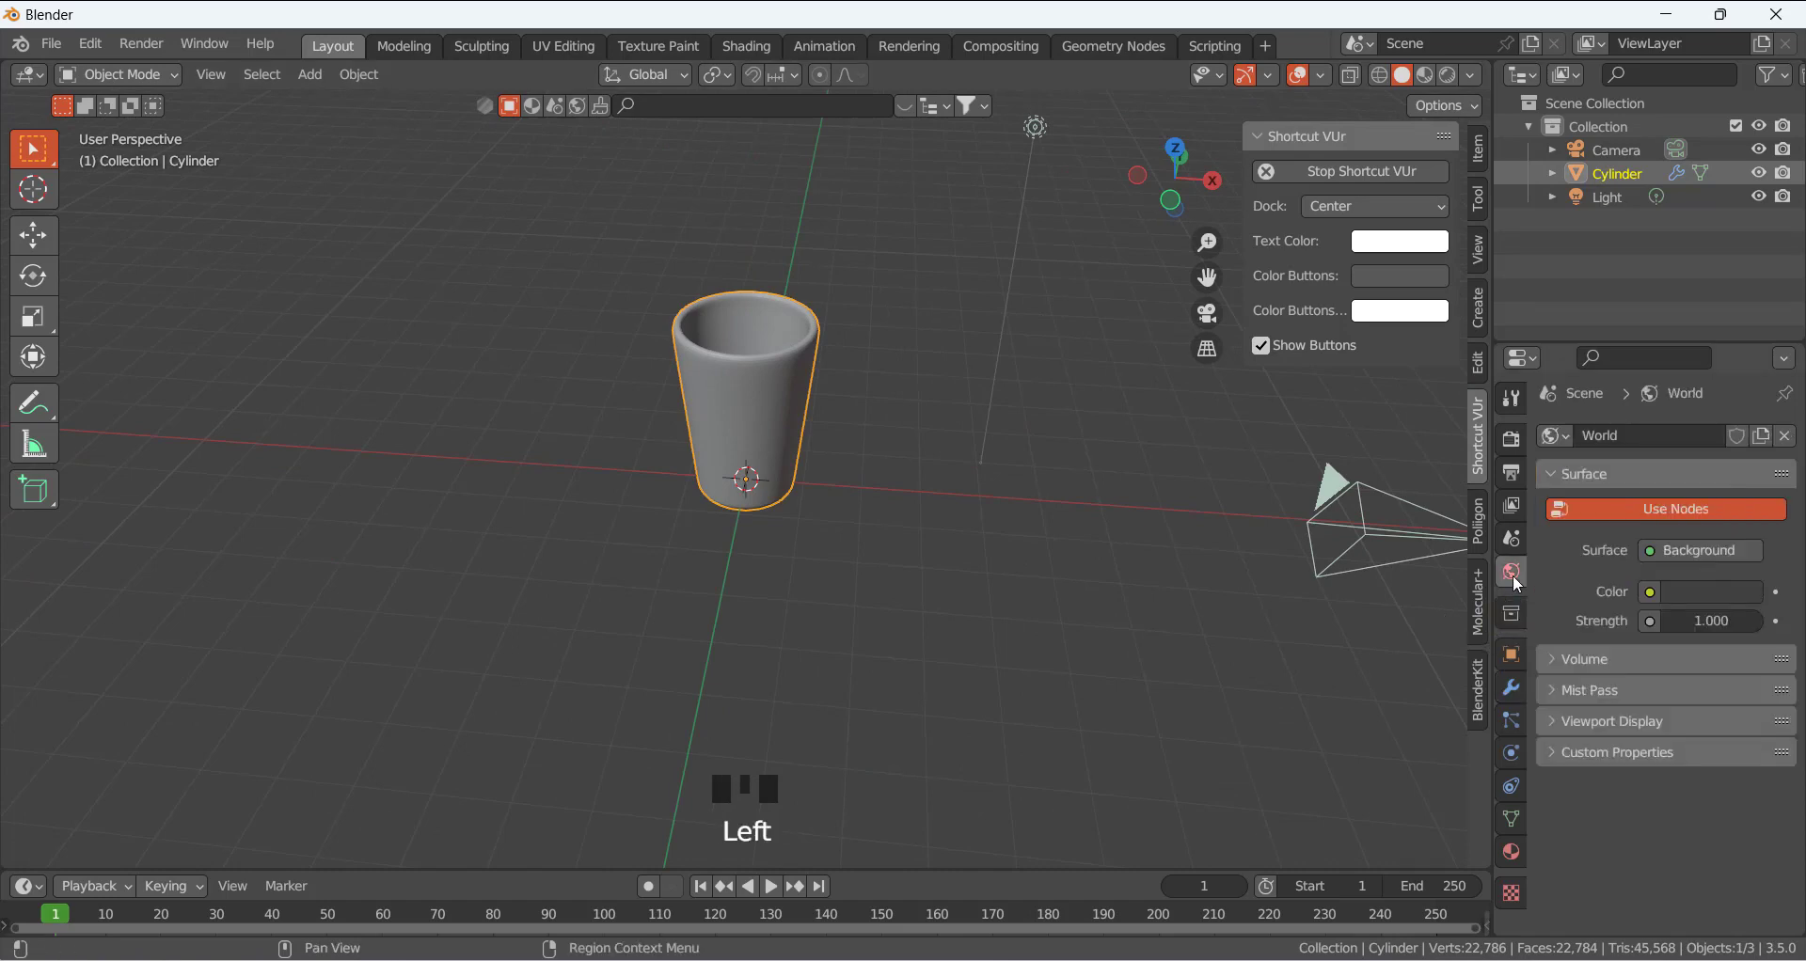
left_click(1651, 593)
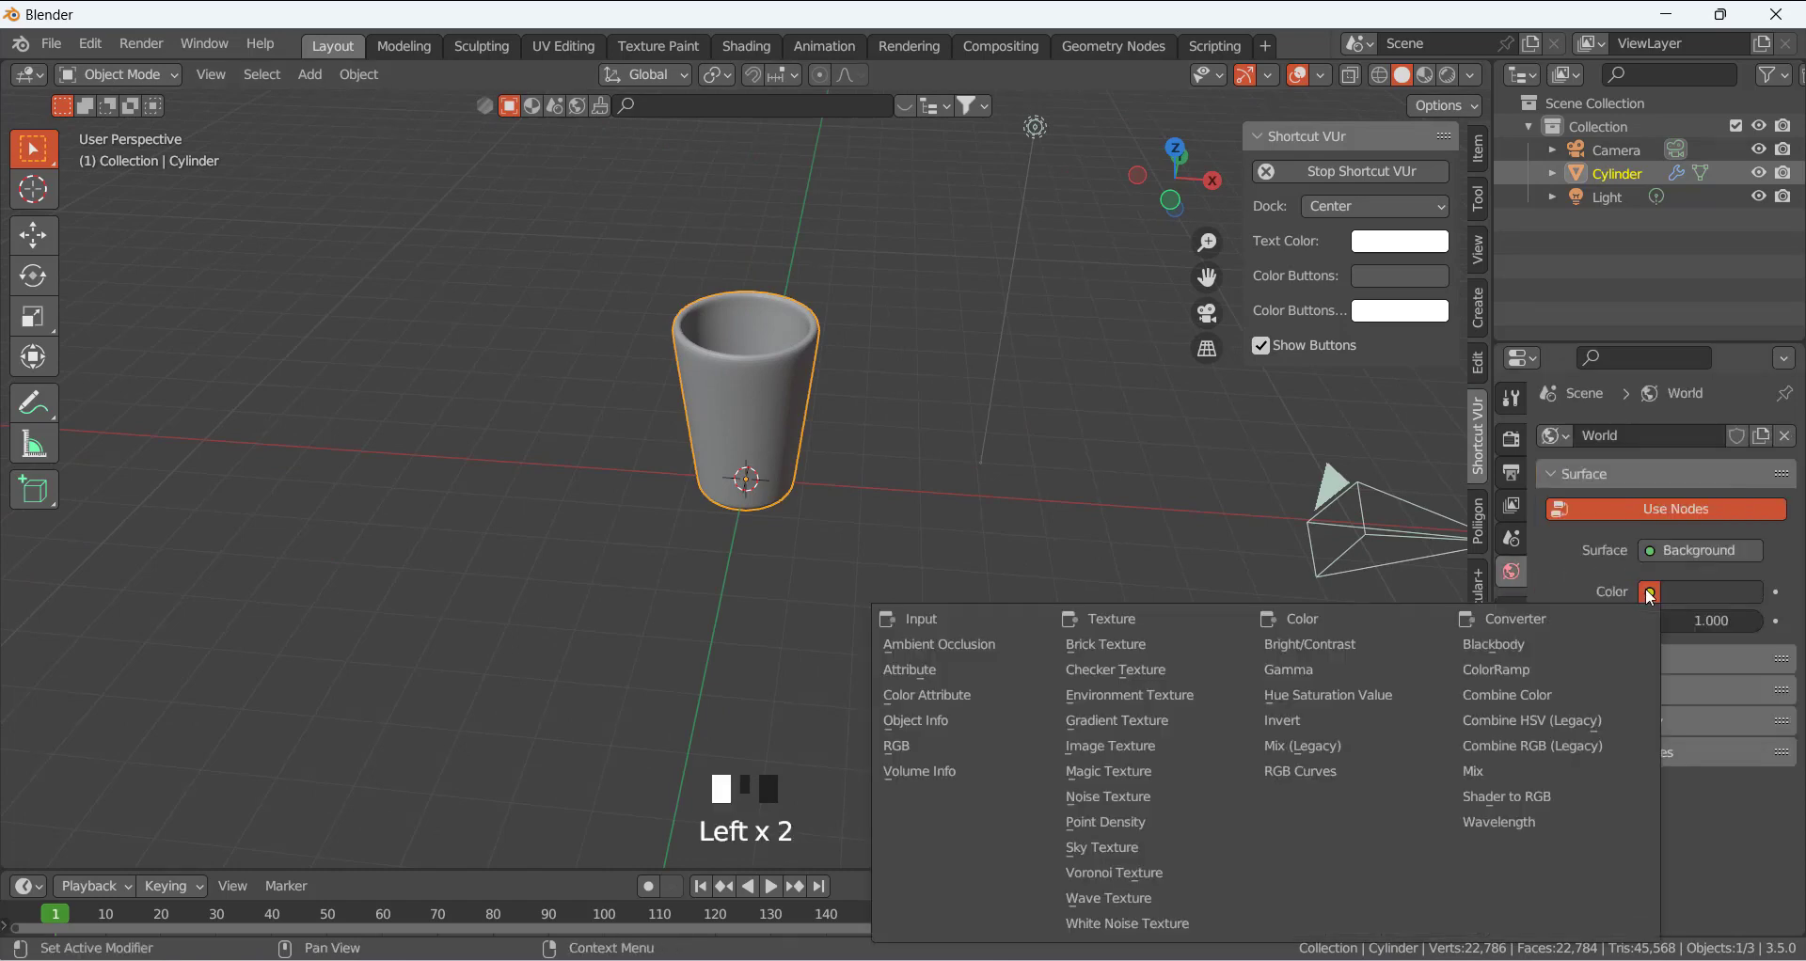
left_click(1115, 698)
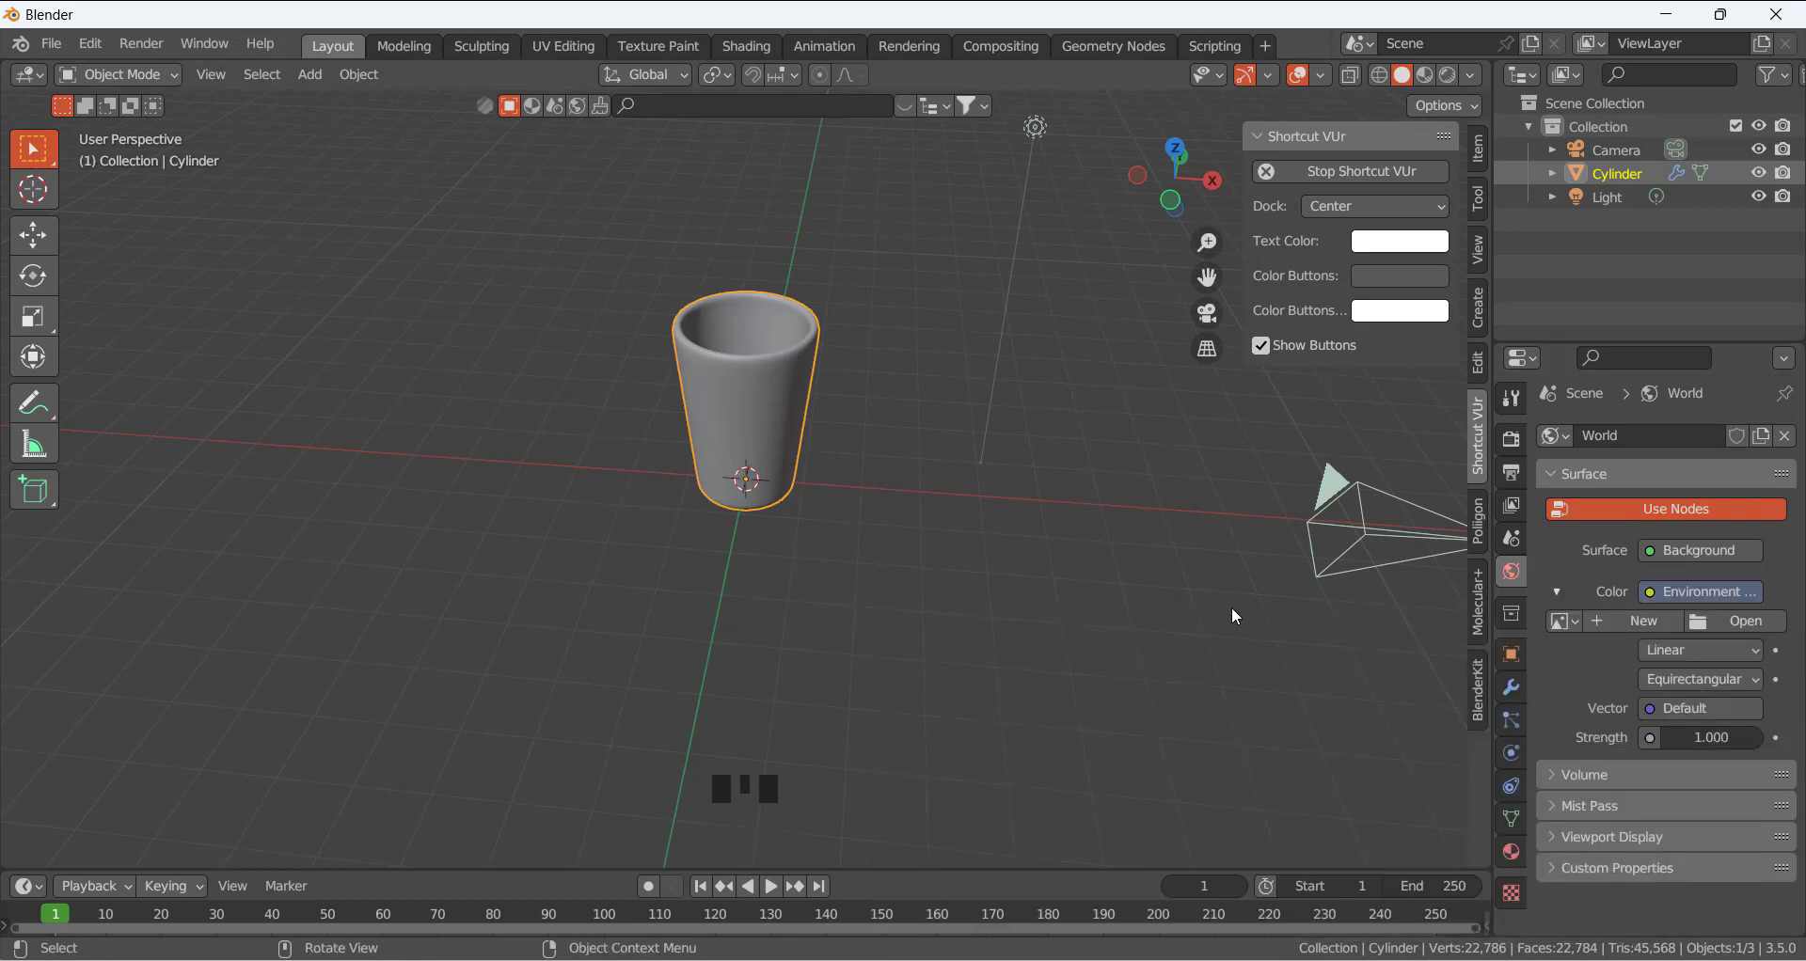
Load the basement boxing ring HDR from Desktop > Blender > HDRi into the environment texture.
left_click(1763, 623)
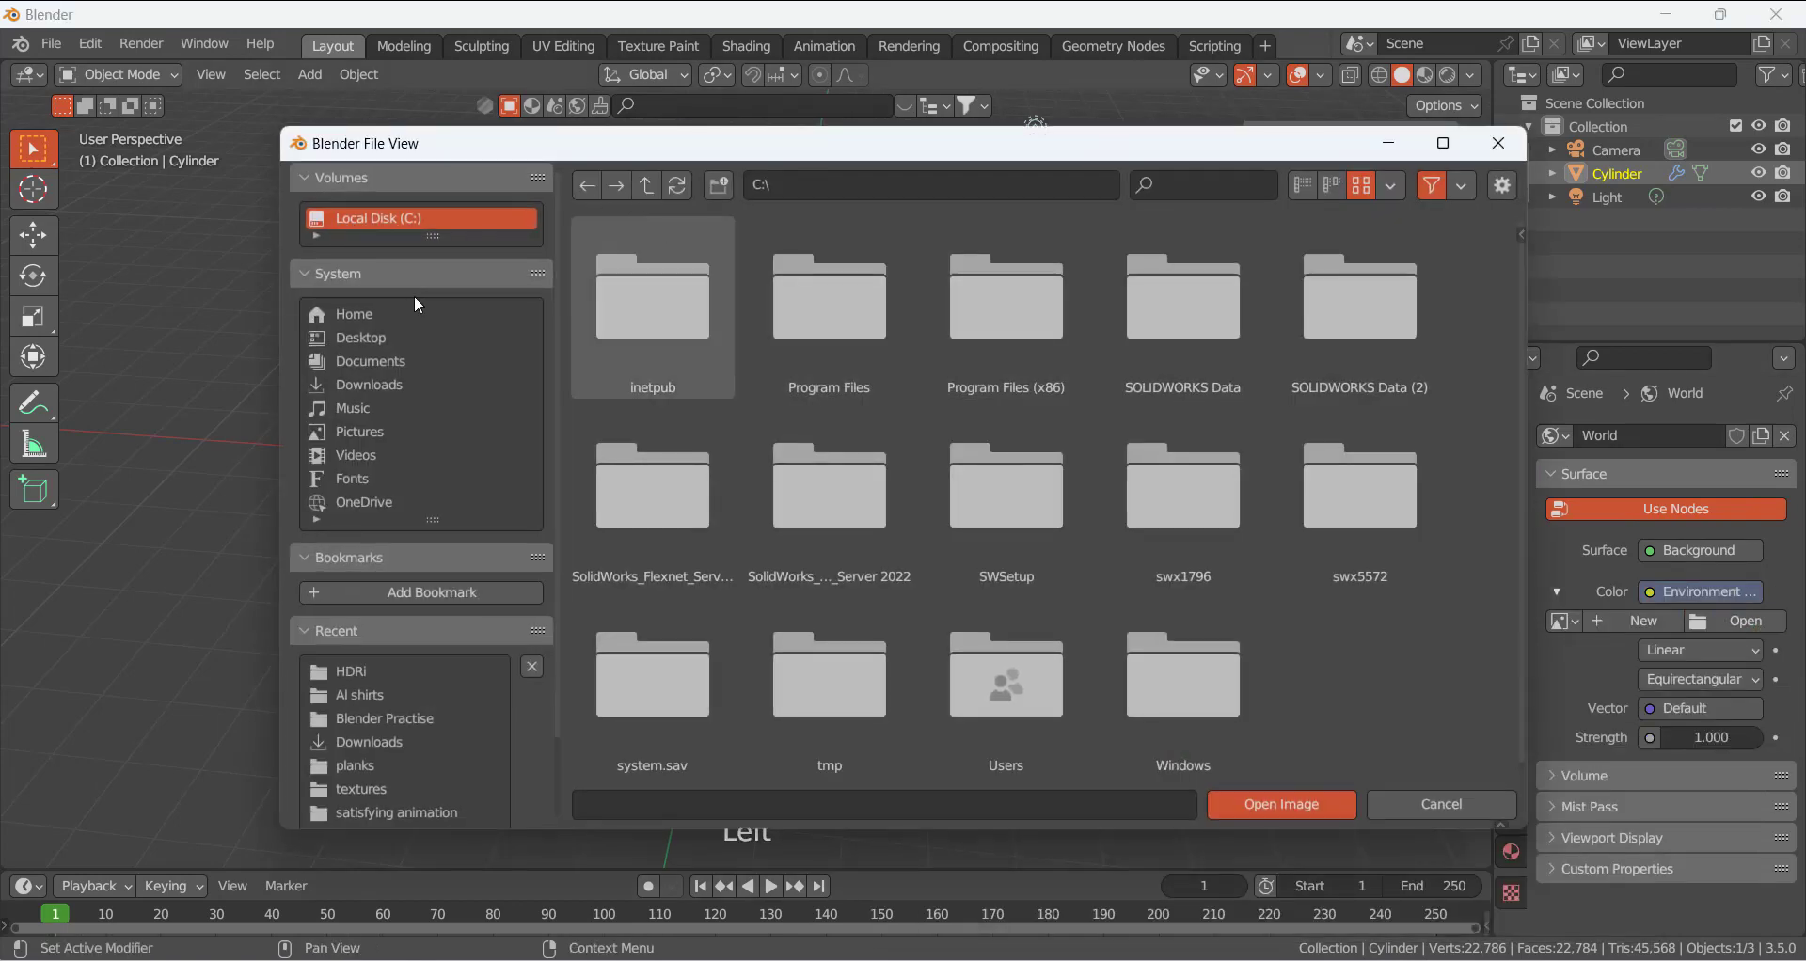
left_click(374, 337)
double_click(984, 329)
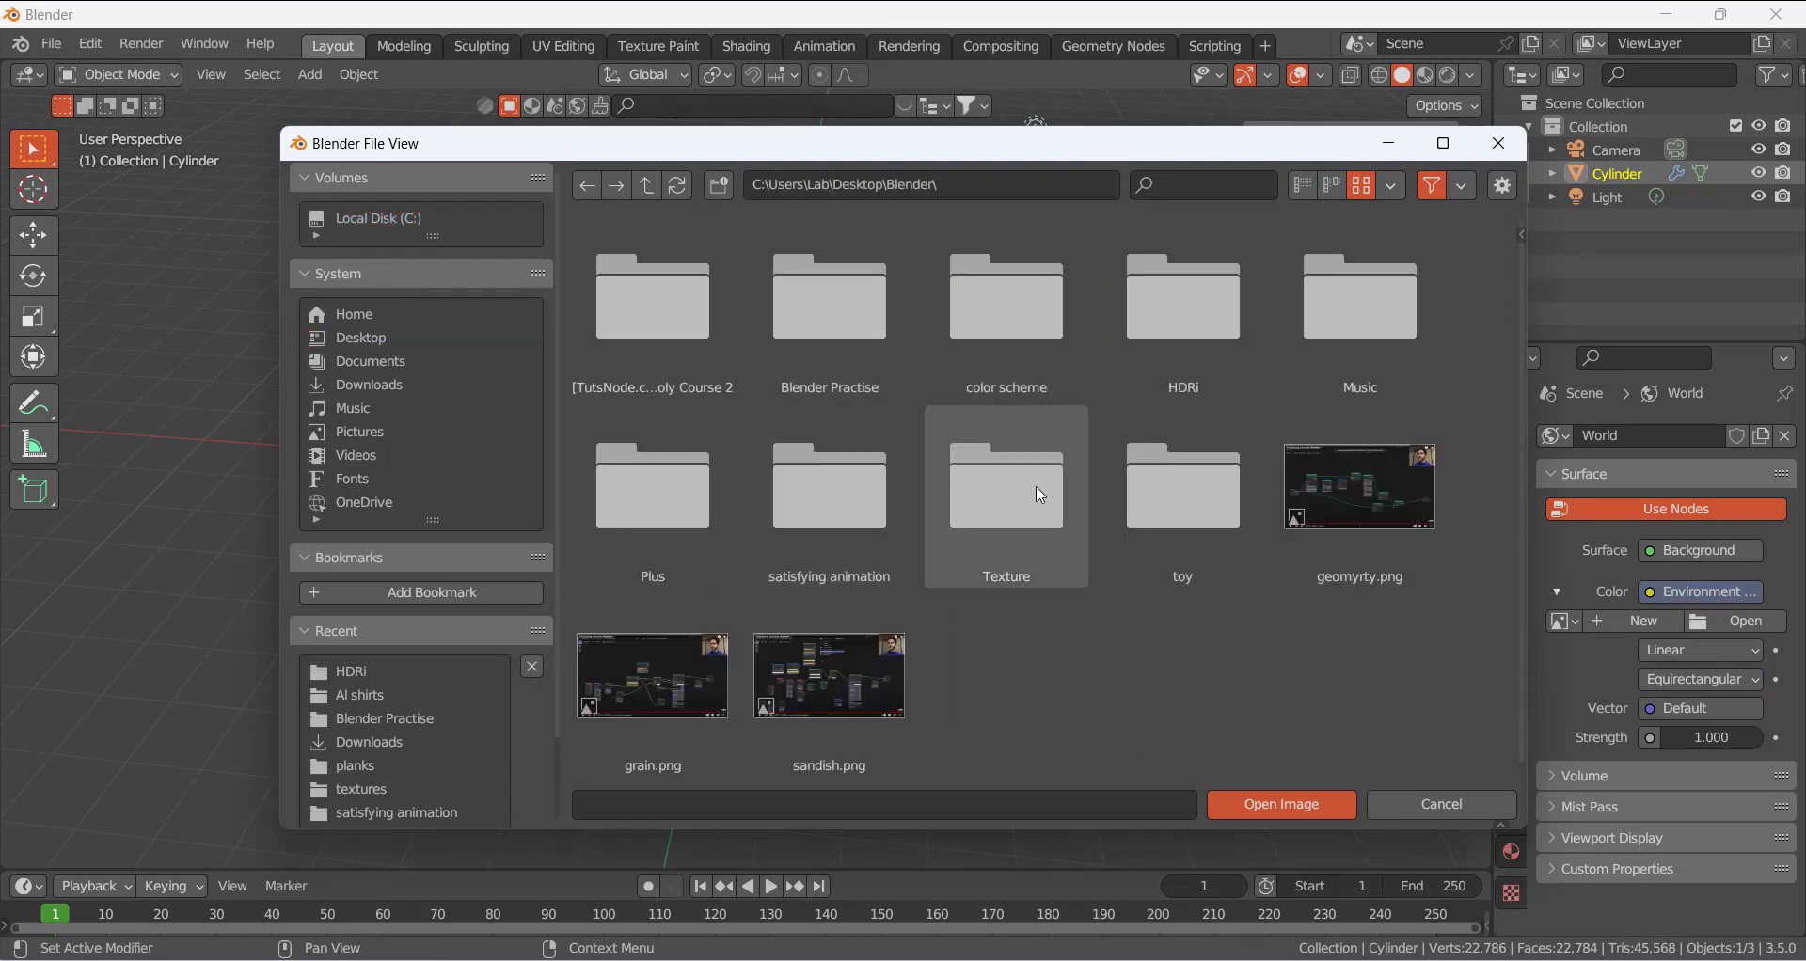
double_click(1222, 305)
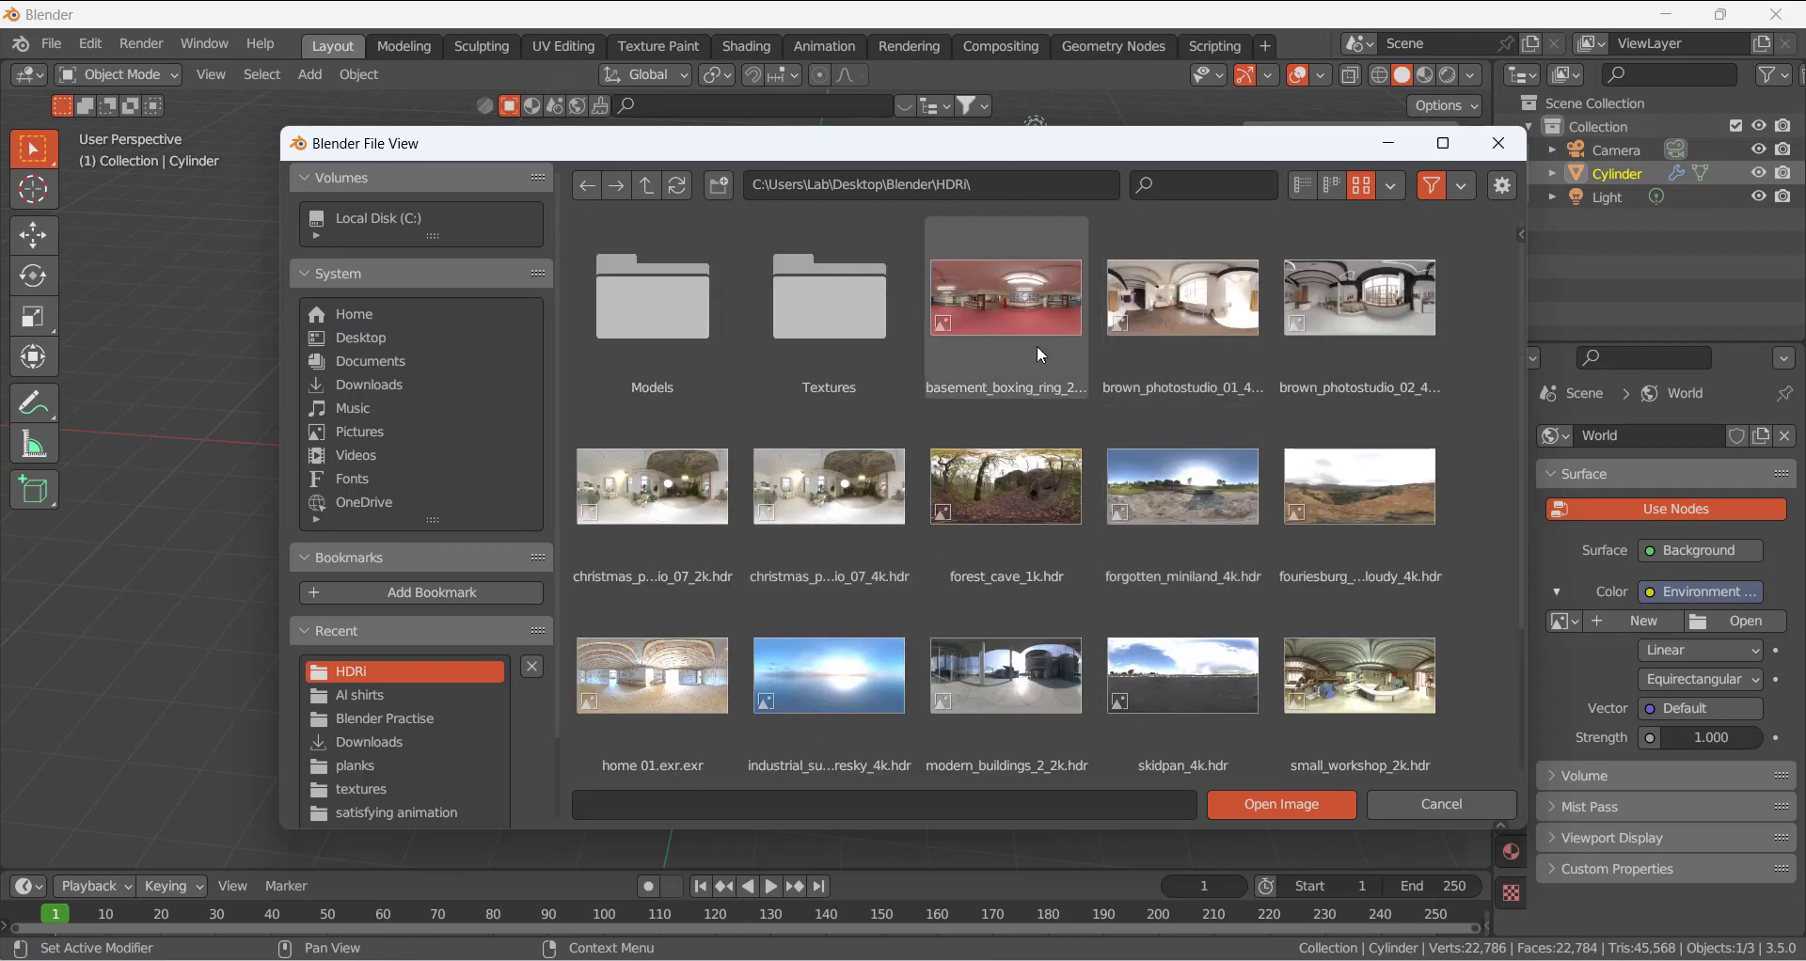
left_click(985, 394)
left_click(1305, 792)
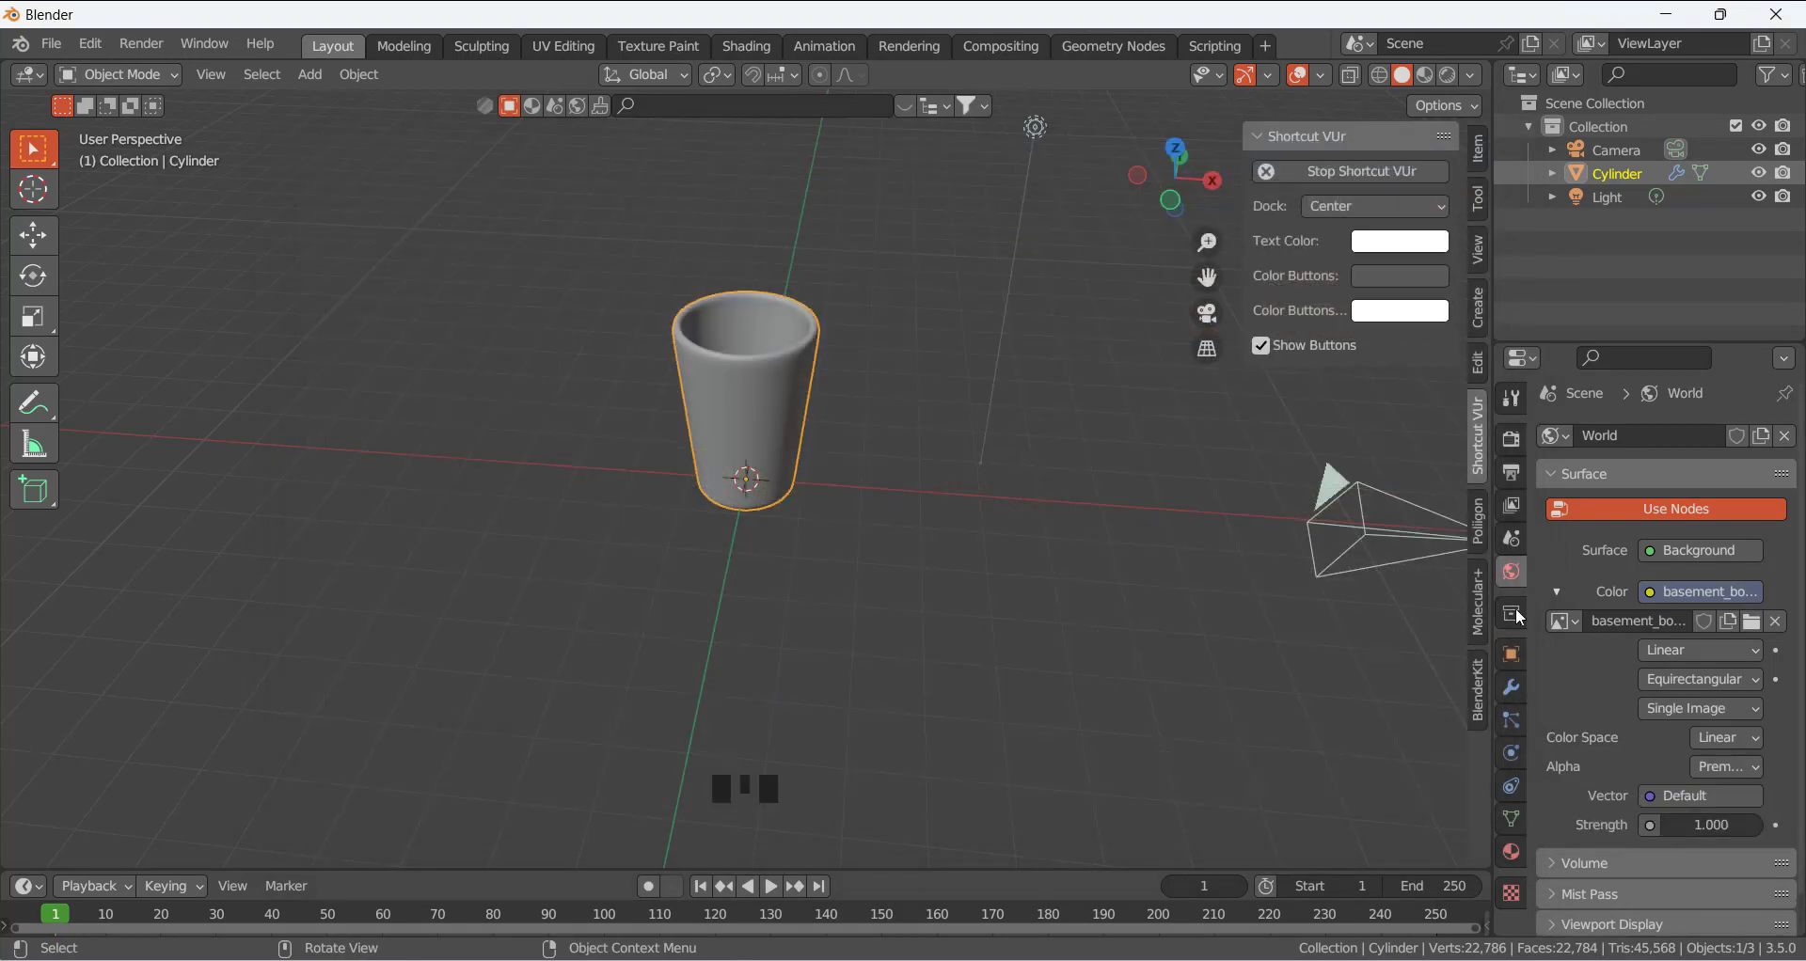
Switch the viewport to Rendered shading and set the render engine to Cycles.
left_click(1449, 80)
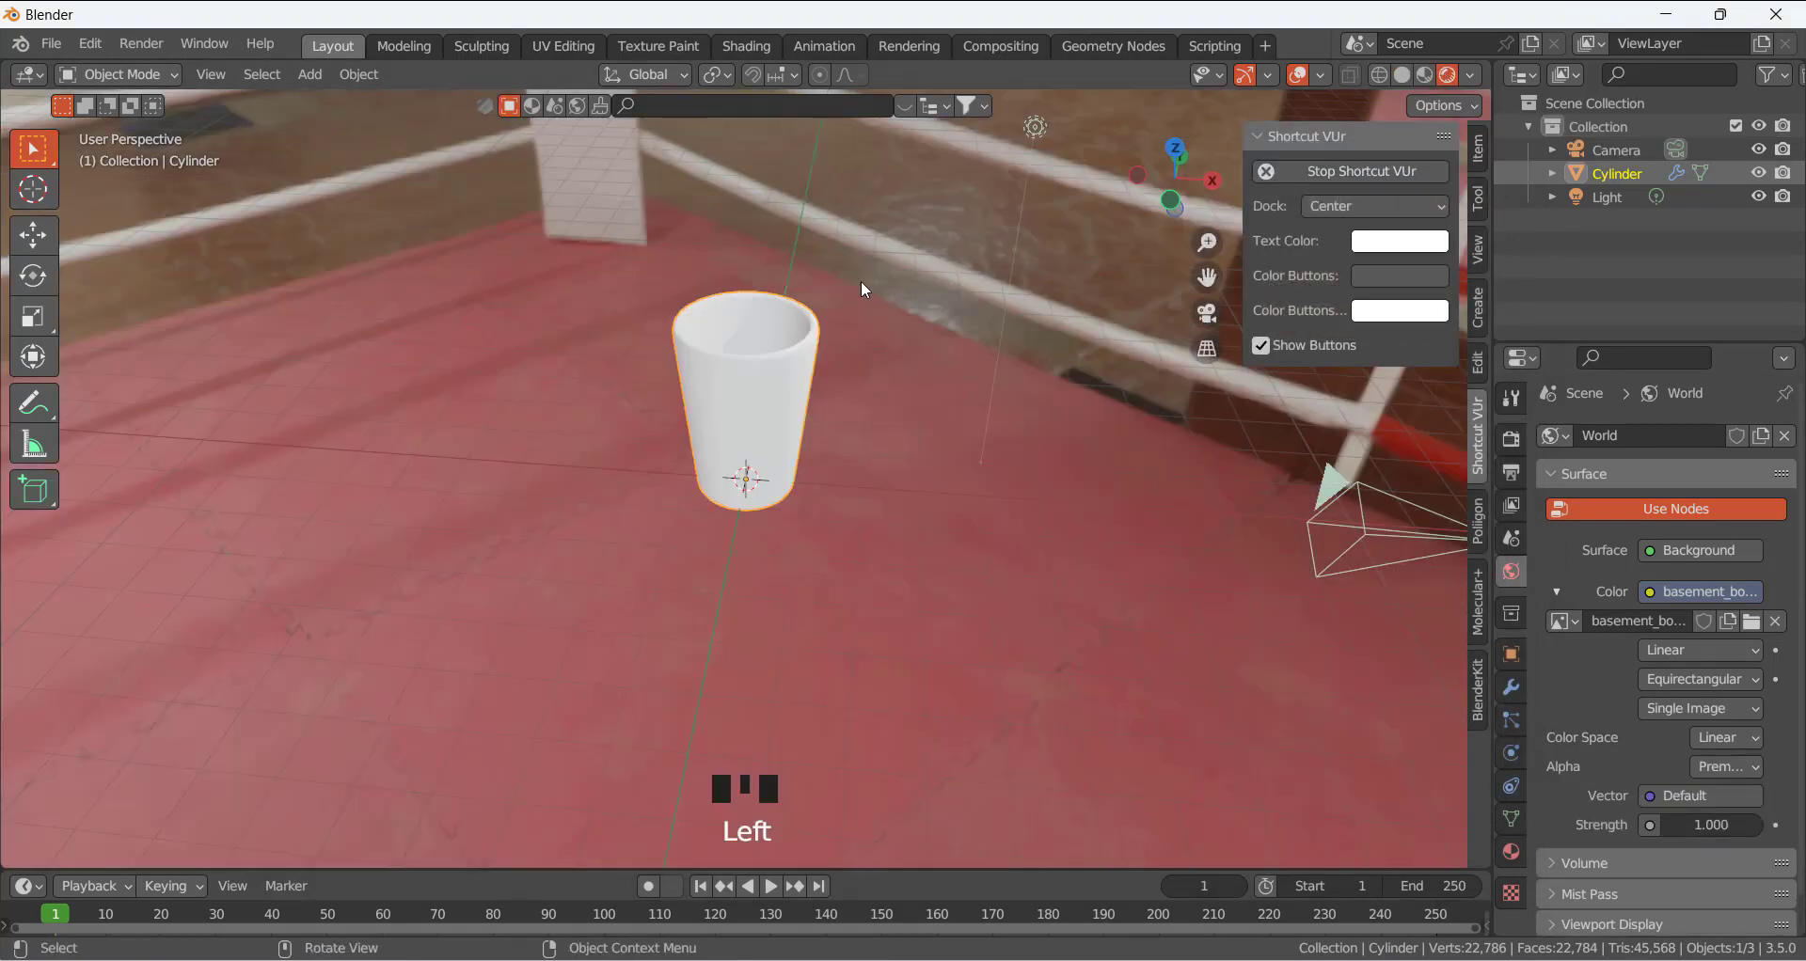
middle_click_drag(861, 280, 1044, 263)
left_click(1512, 438)
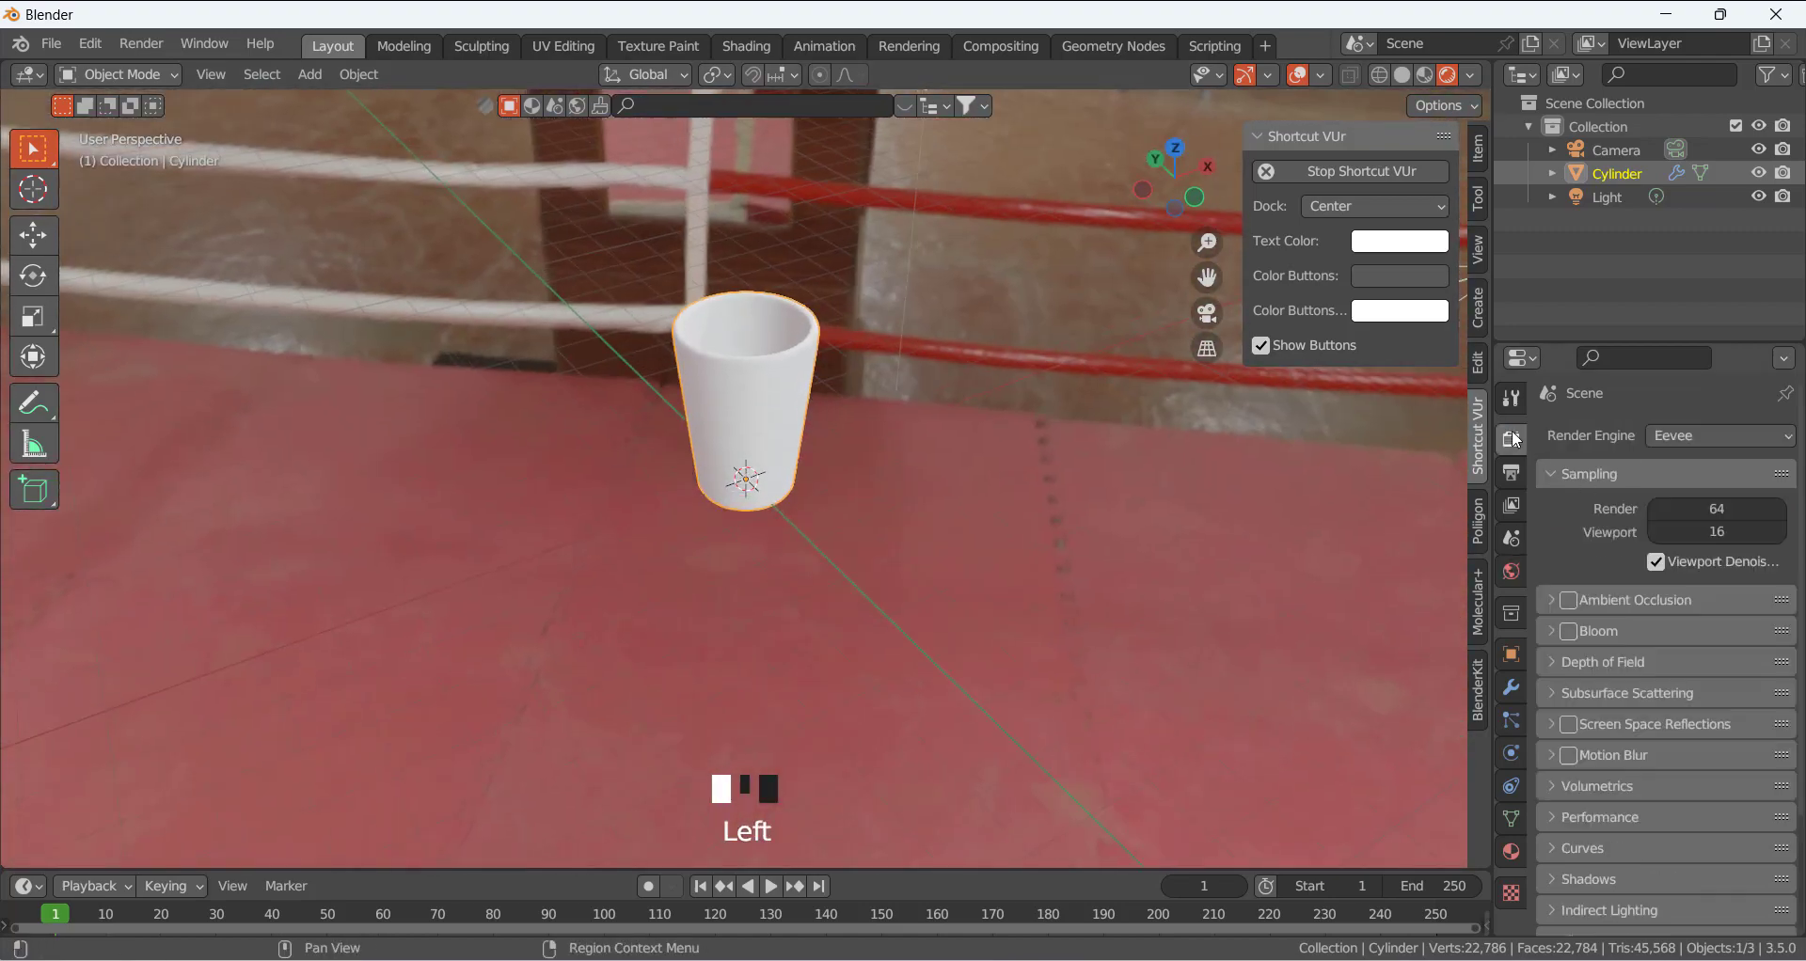
left_click(1675, 436)
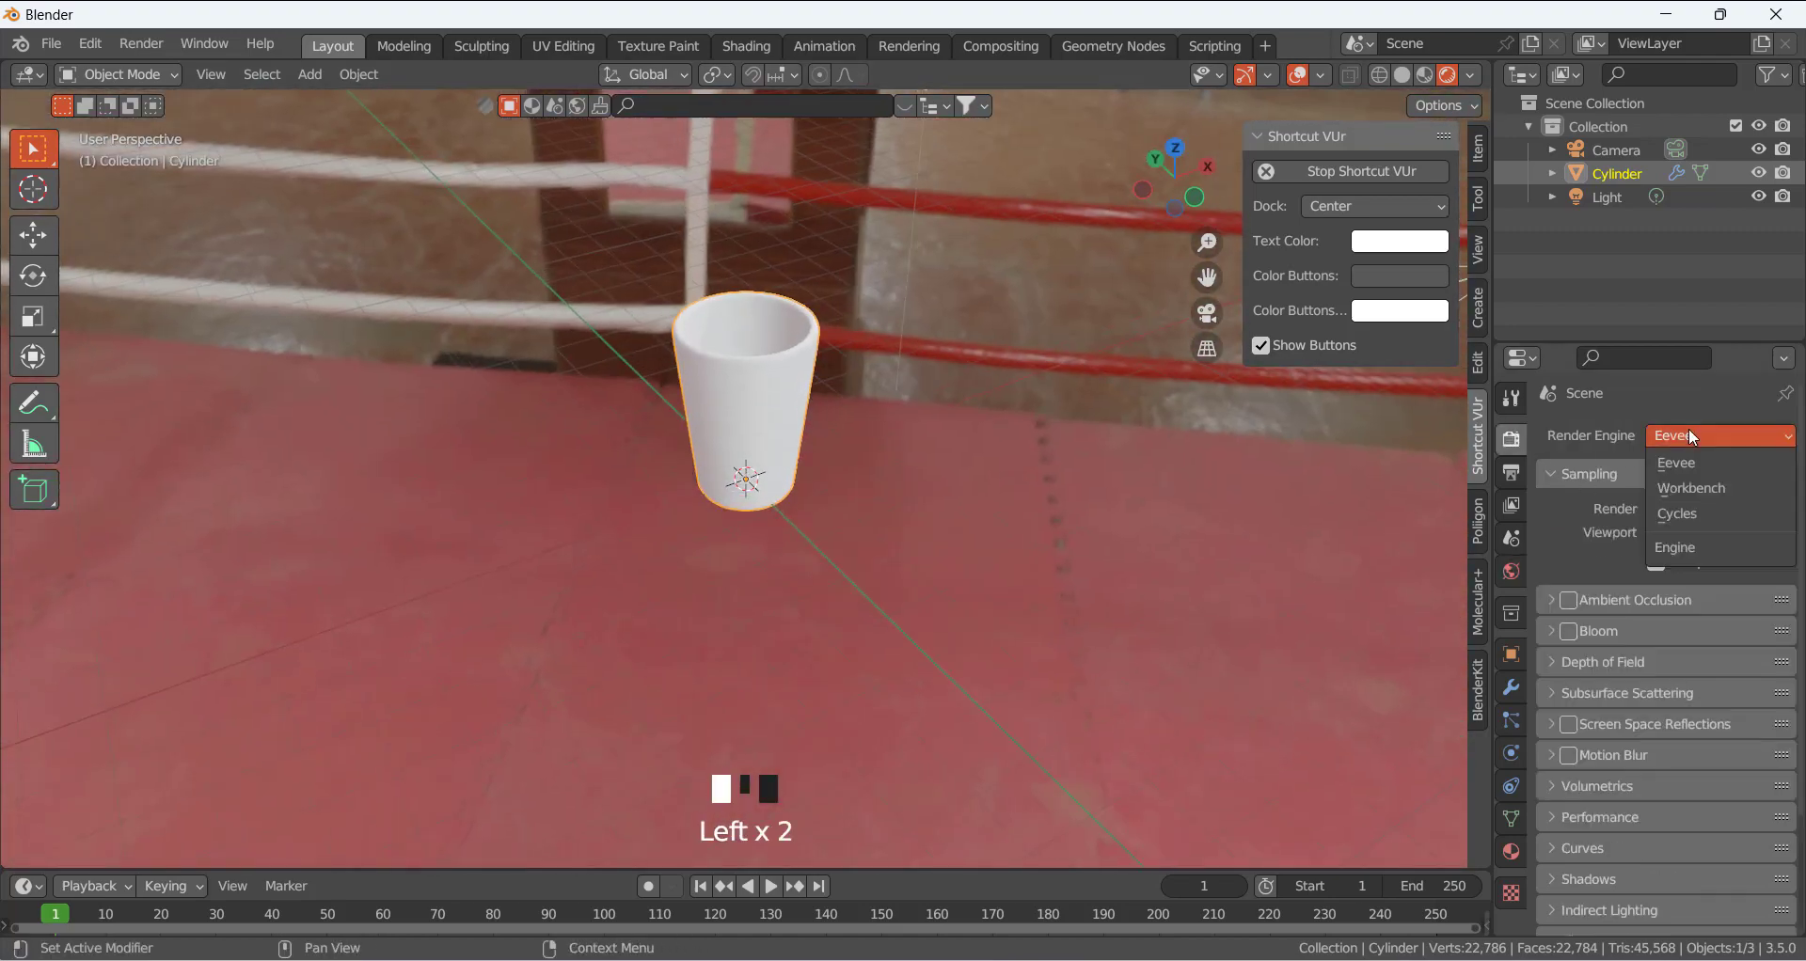
left_click(1687, 513)
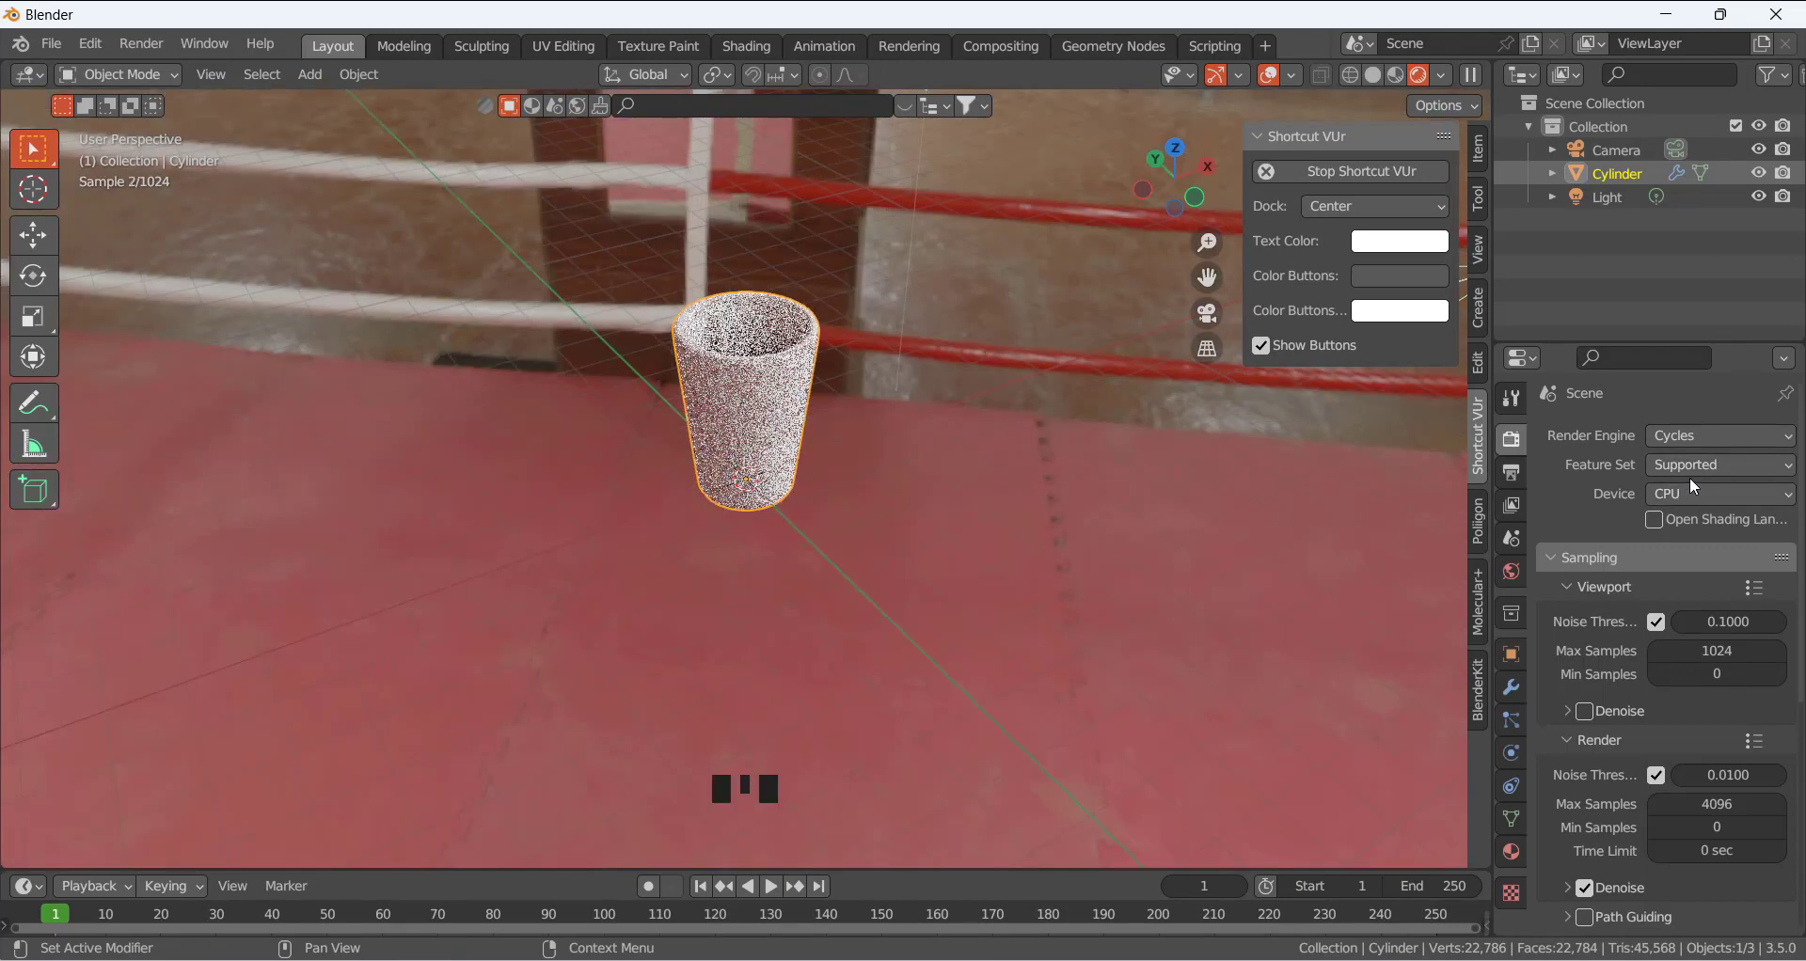
Use GPU Compute, enable viewport denoising, and set render Max Samples to 100.
left_click(1685, 493)
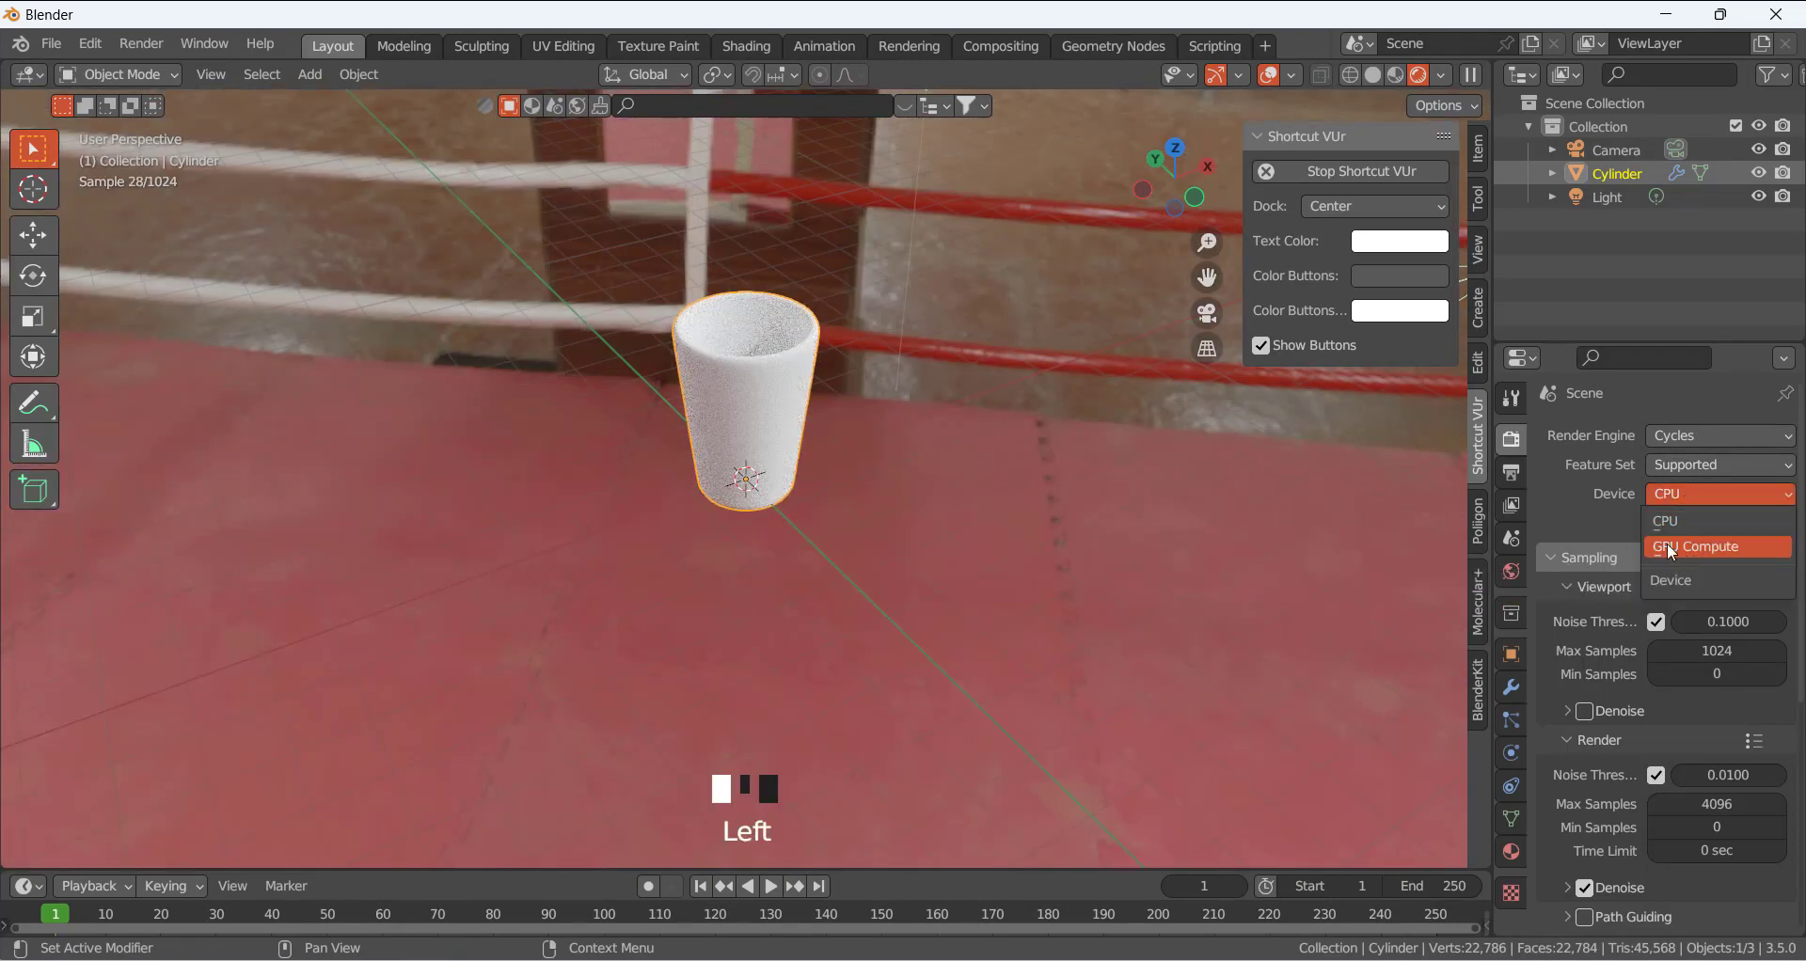
left_click(1693, 547)
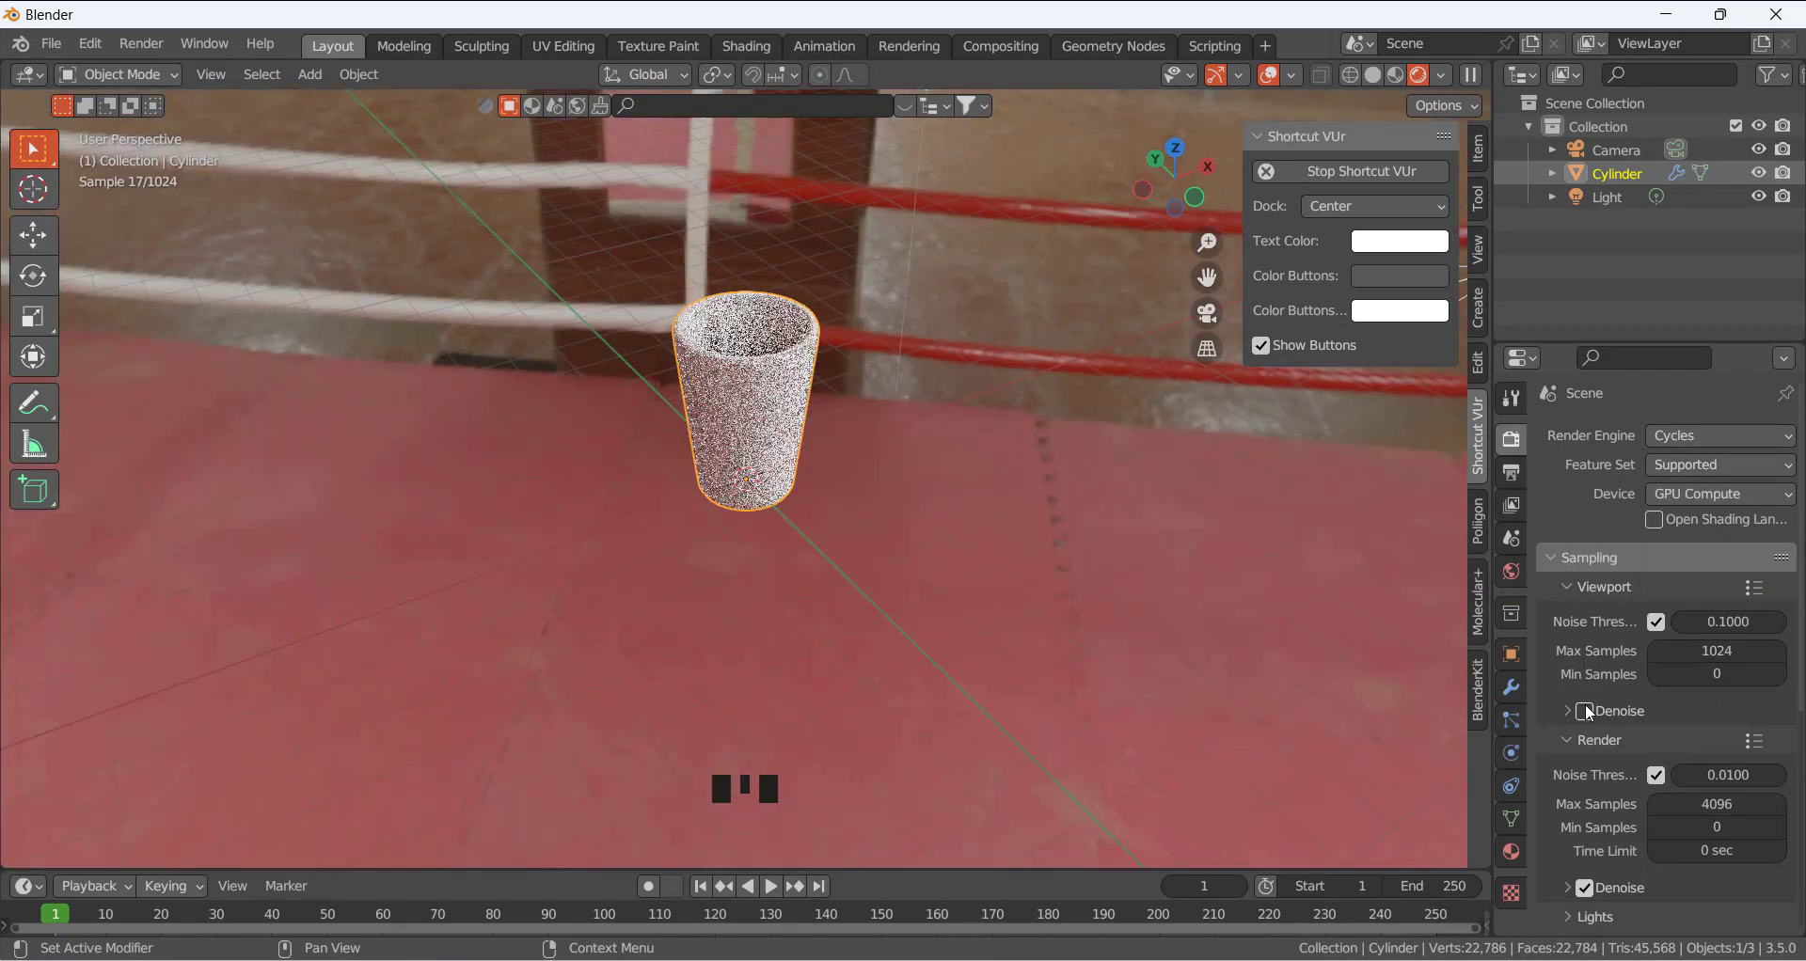
left_click(1584, 711)
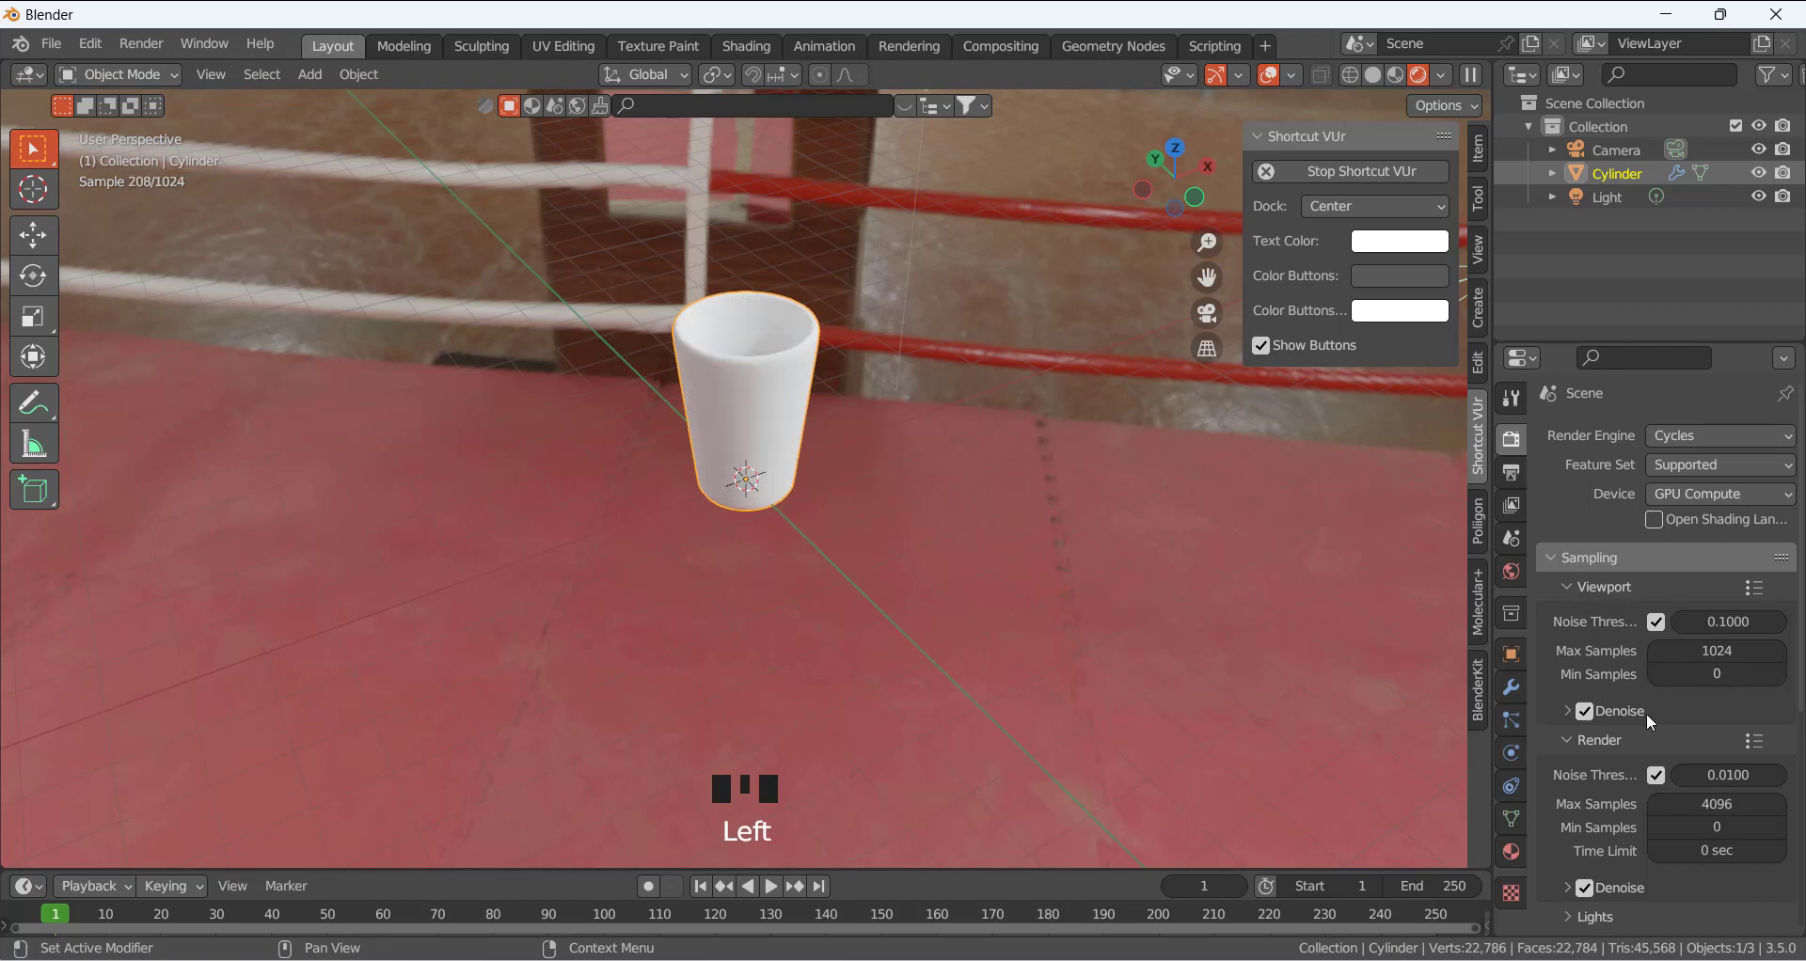
double_click(1718, 801)
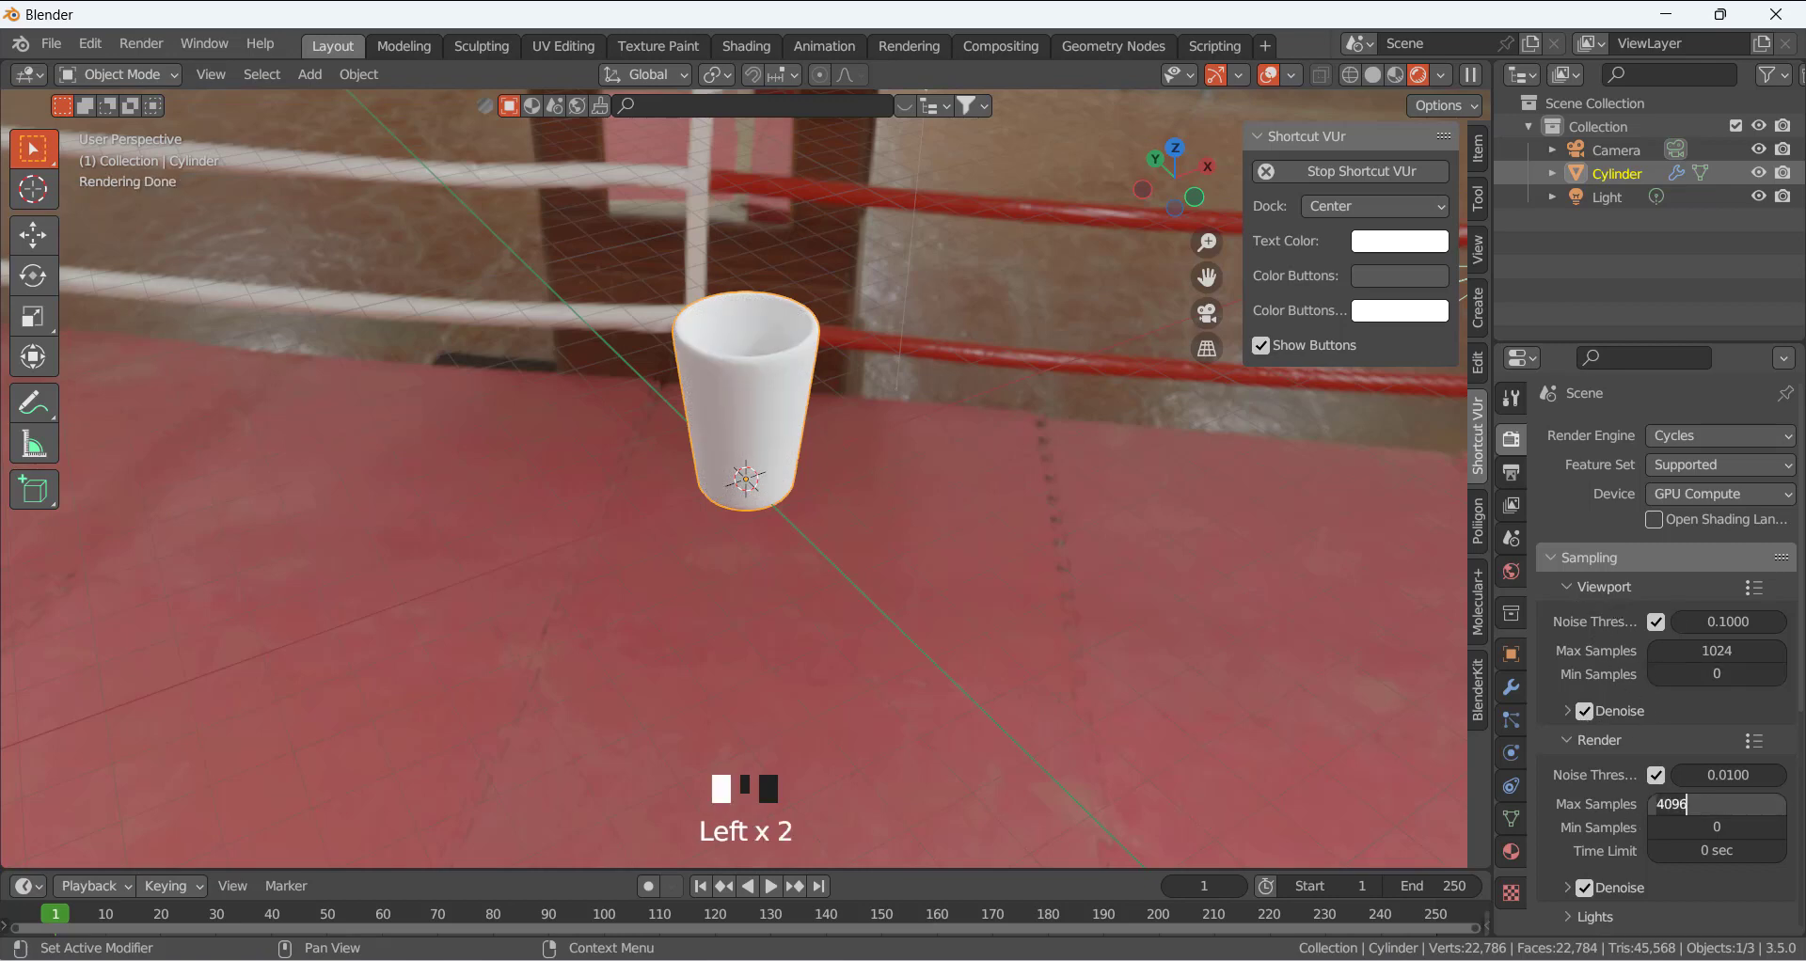
type("100")
key("Return")
Deselect the cup and orbit to inspect the rendered preview.
left_click(967, 651)
middle_click_drag(968, 651, 762, 410)
left_click(923, 482)
left_click(924, 483)
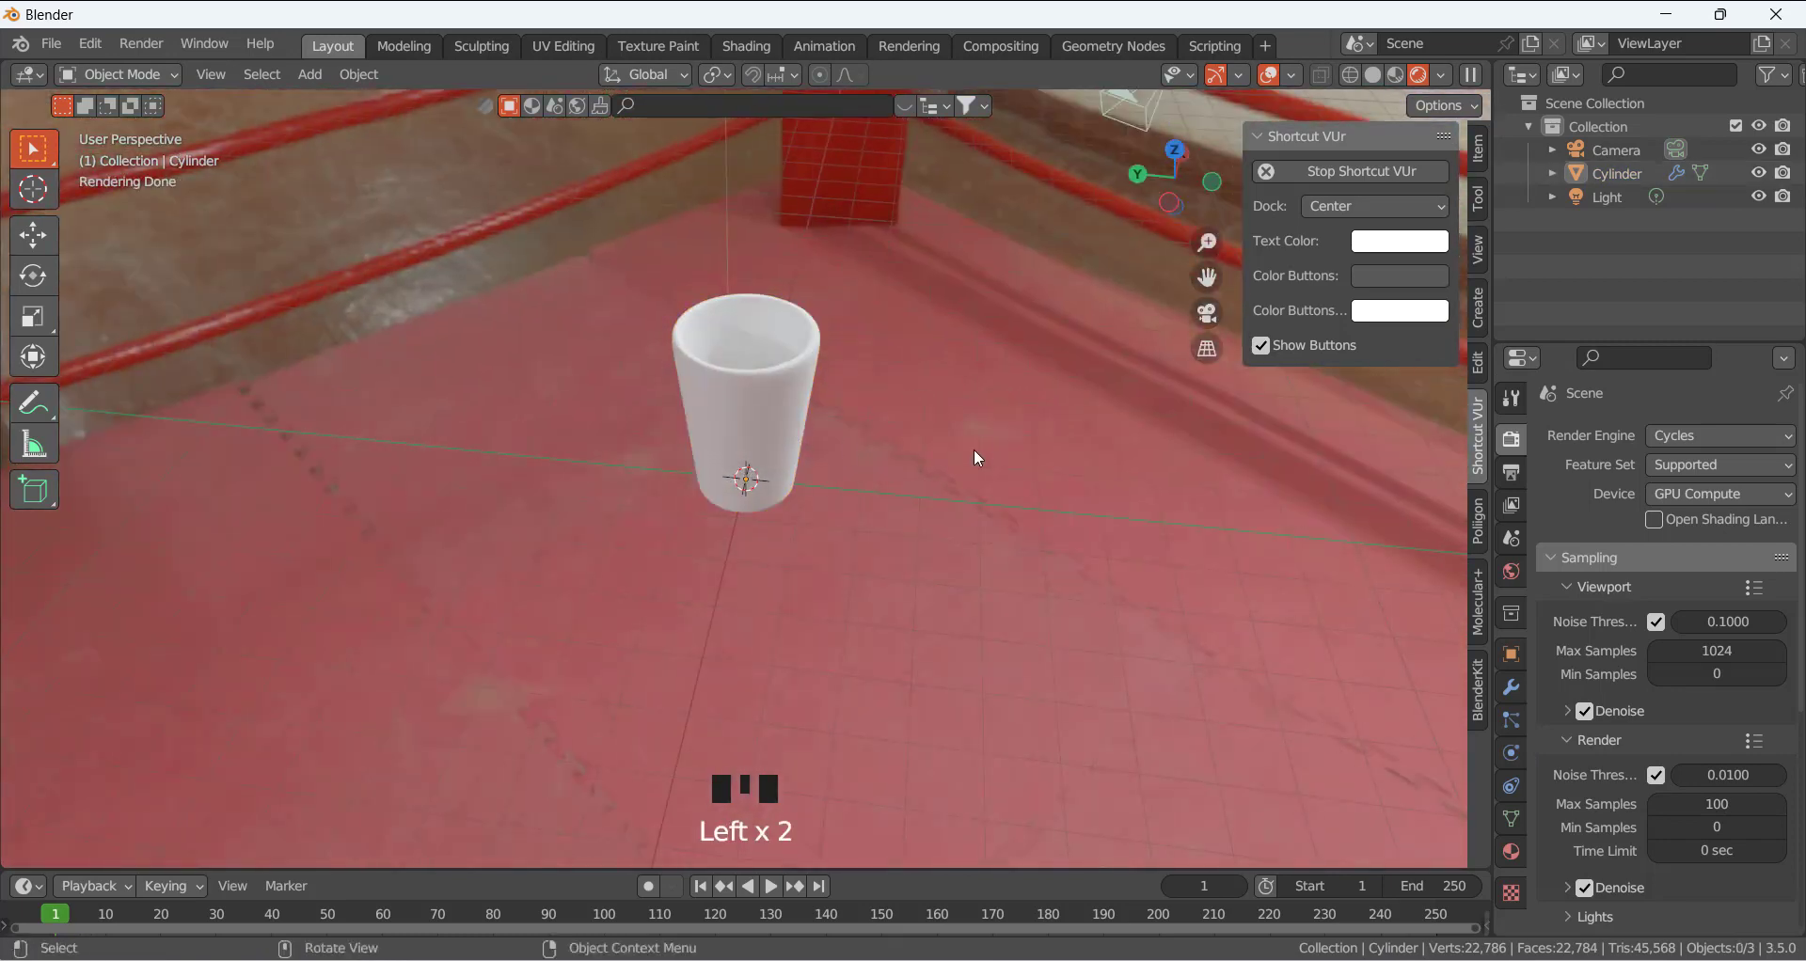
Create a new material on the cup and name it 'glassy'.
left_click(1514, 856)
left_click(759, 395)
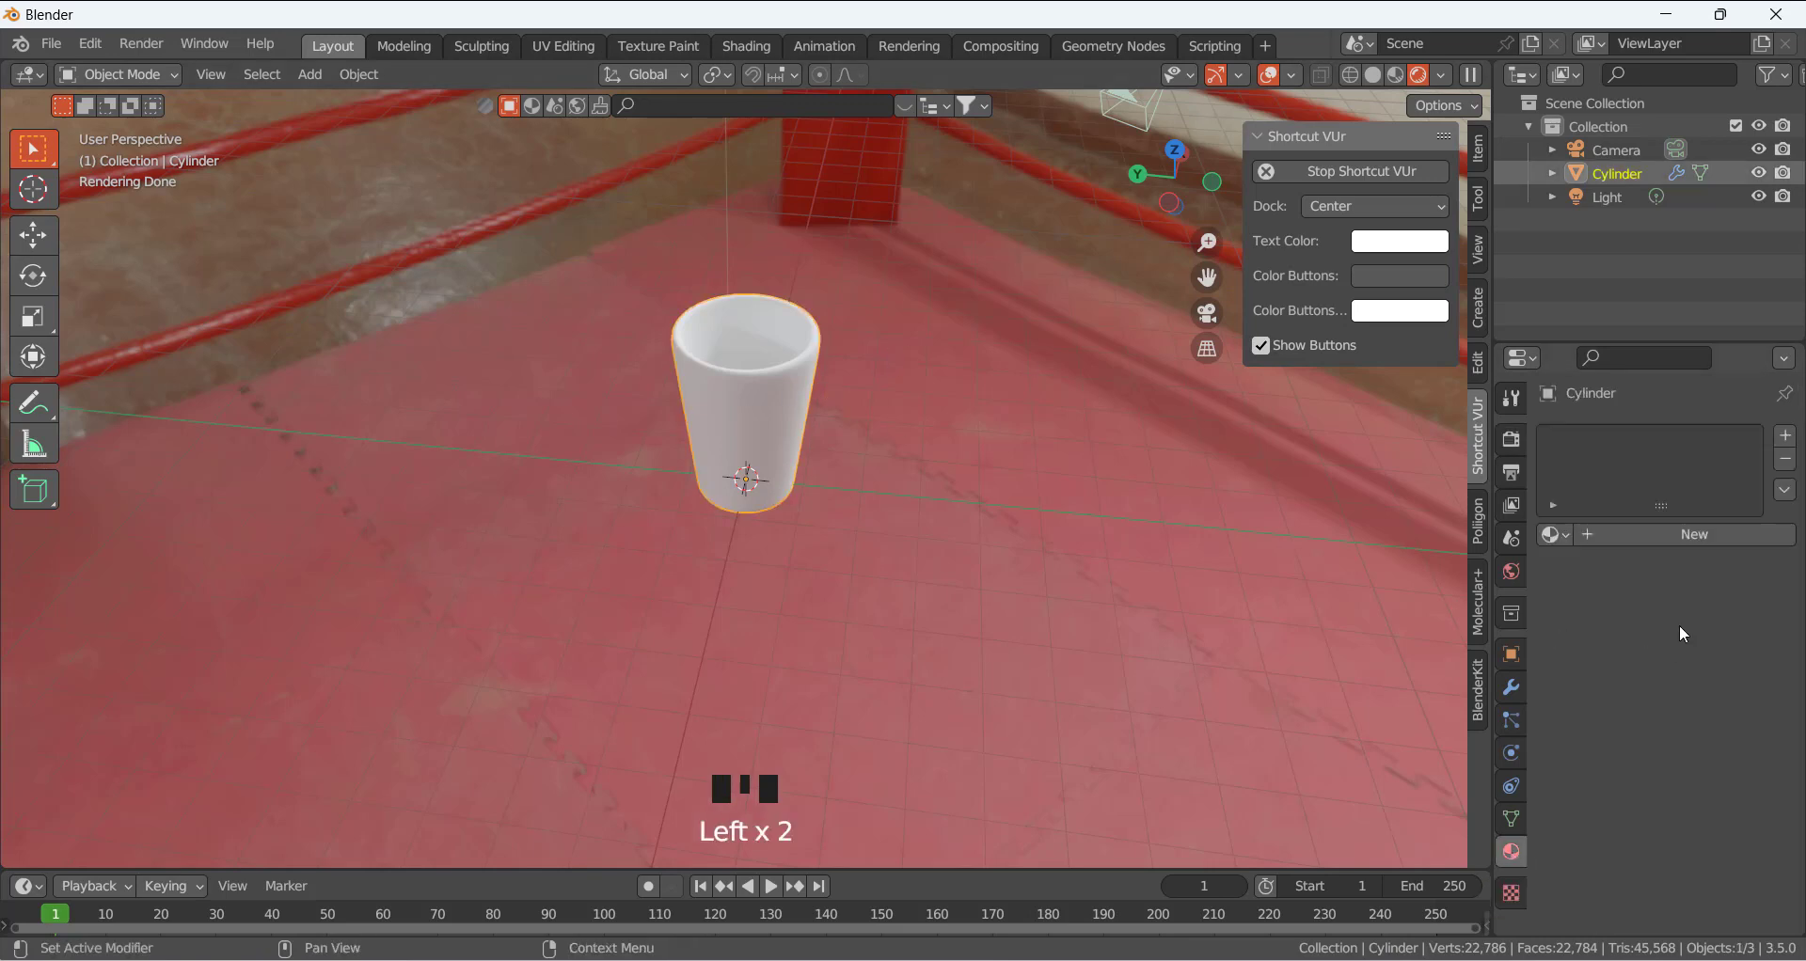
left_click(1654, 535)
left_click(1623, 438)
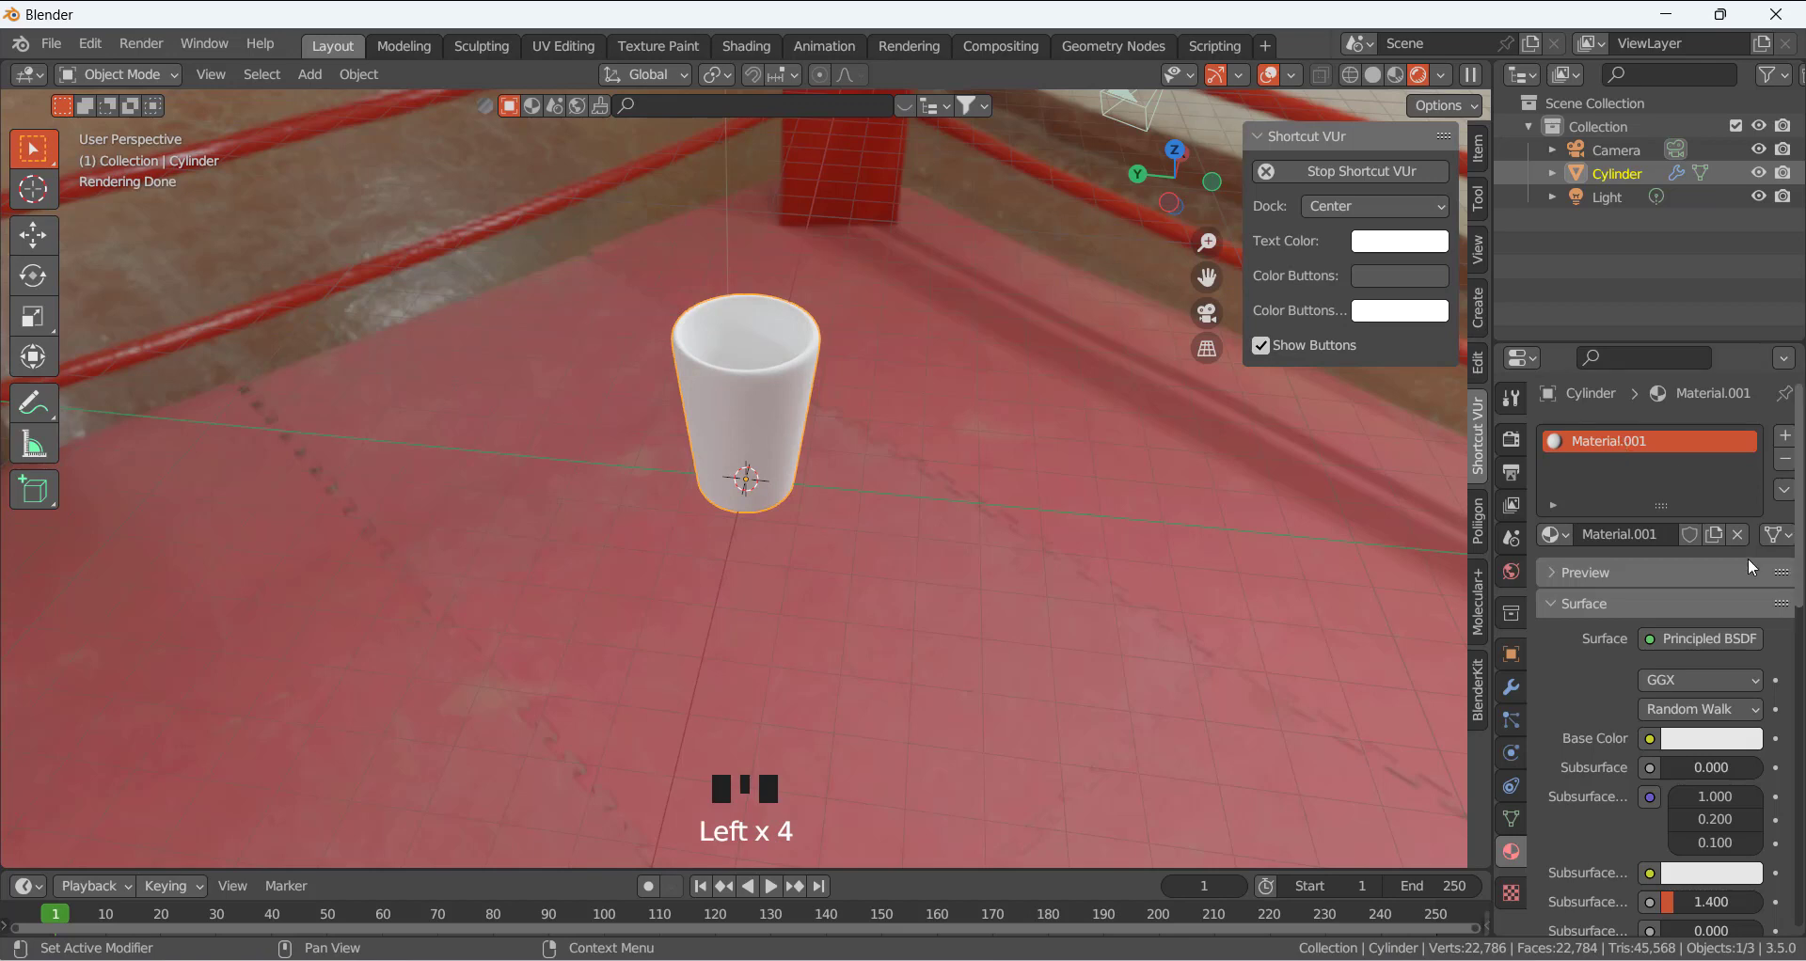
left_click(1644, 534)
type("glass")
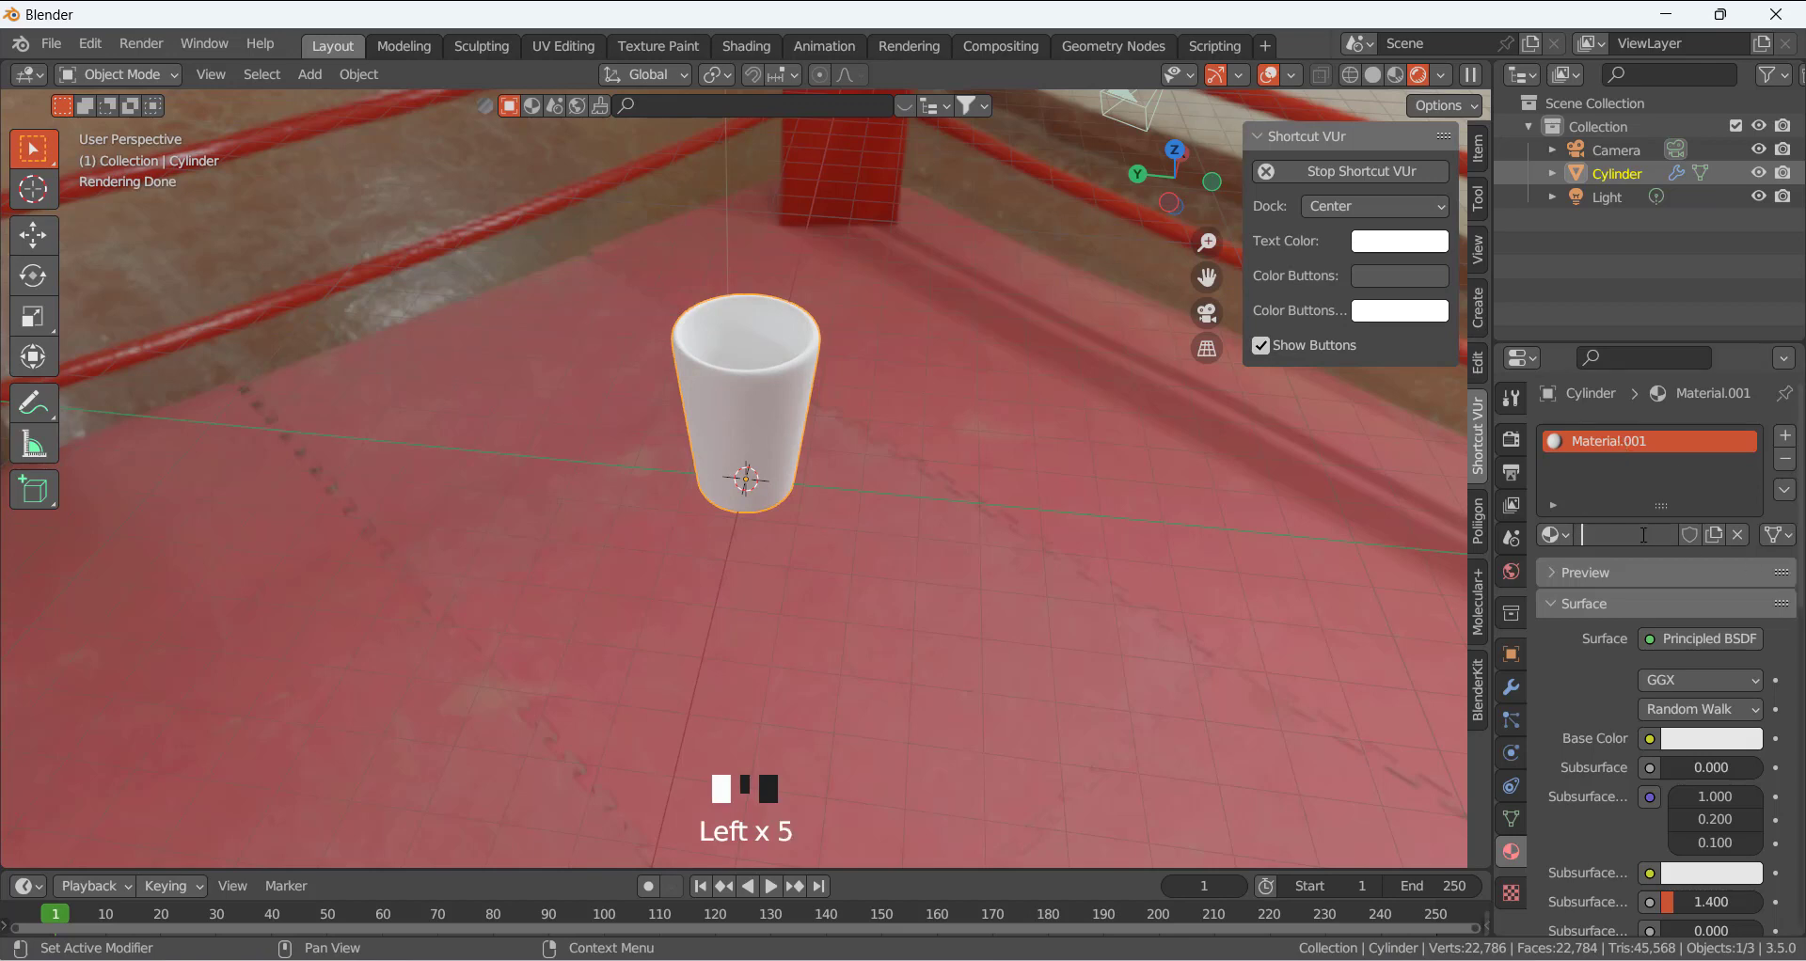
type("y")
key("Return")
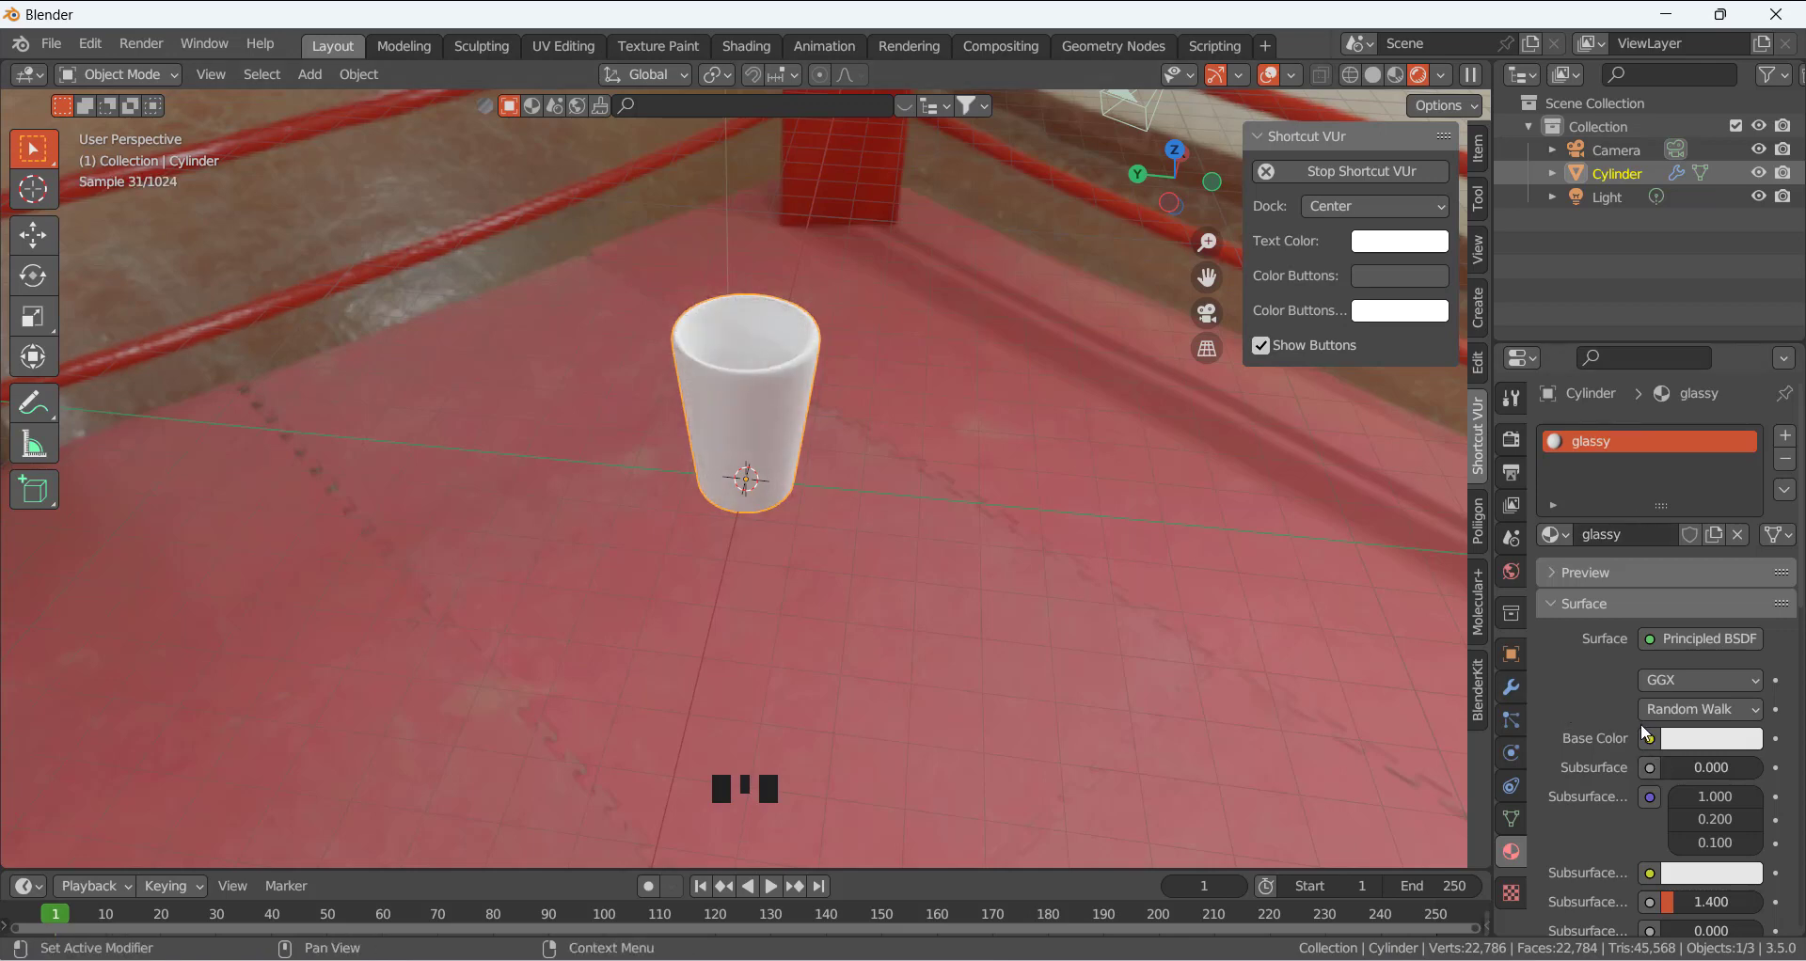
Set the glassy material's IOR to 1.52 and Transmission to 1.0.
scroll(1678, 741, "down", 4)
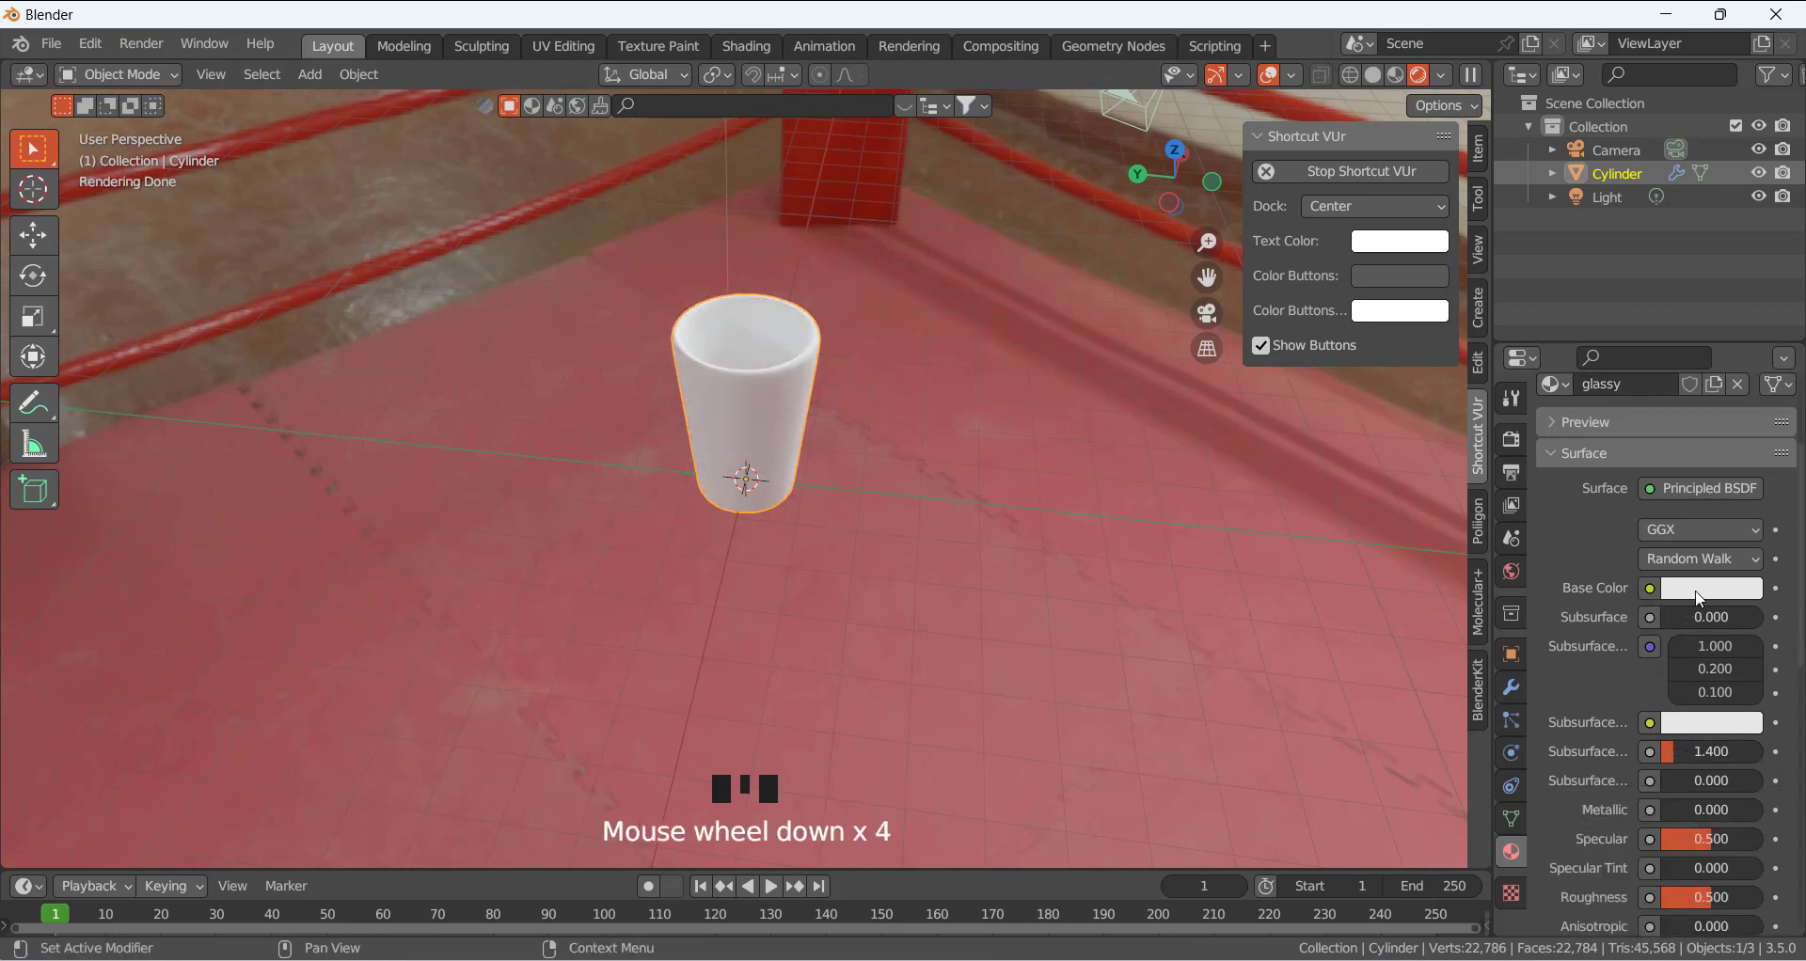
left_click(1698, 588)
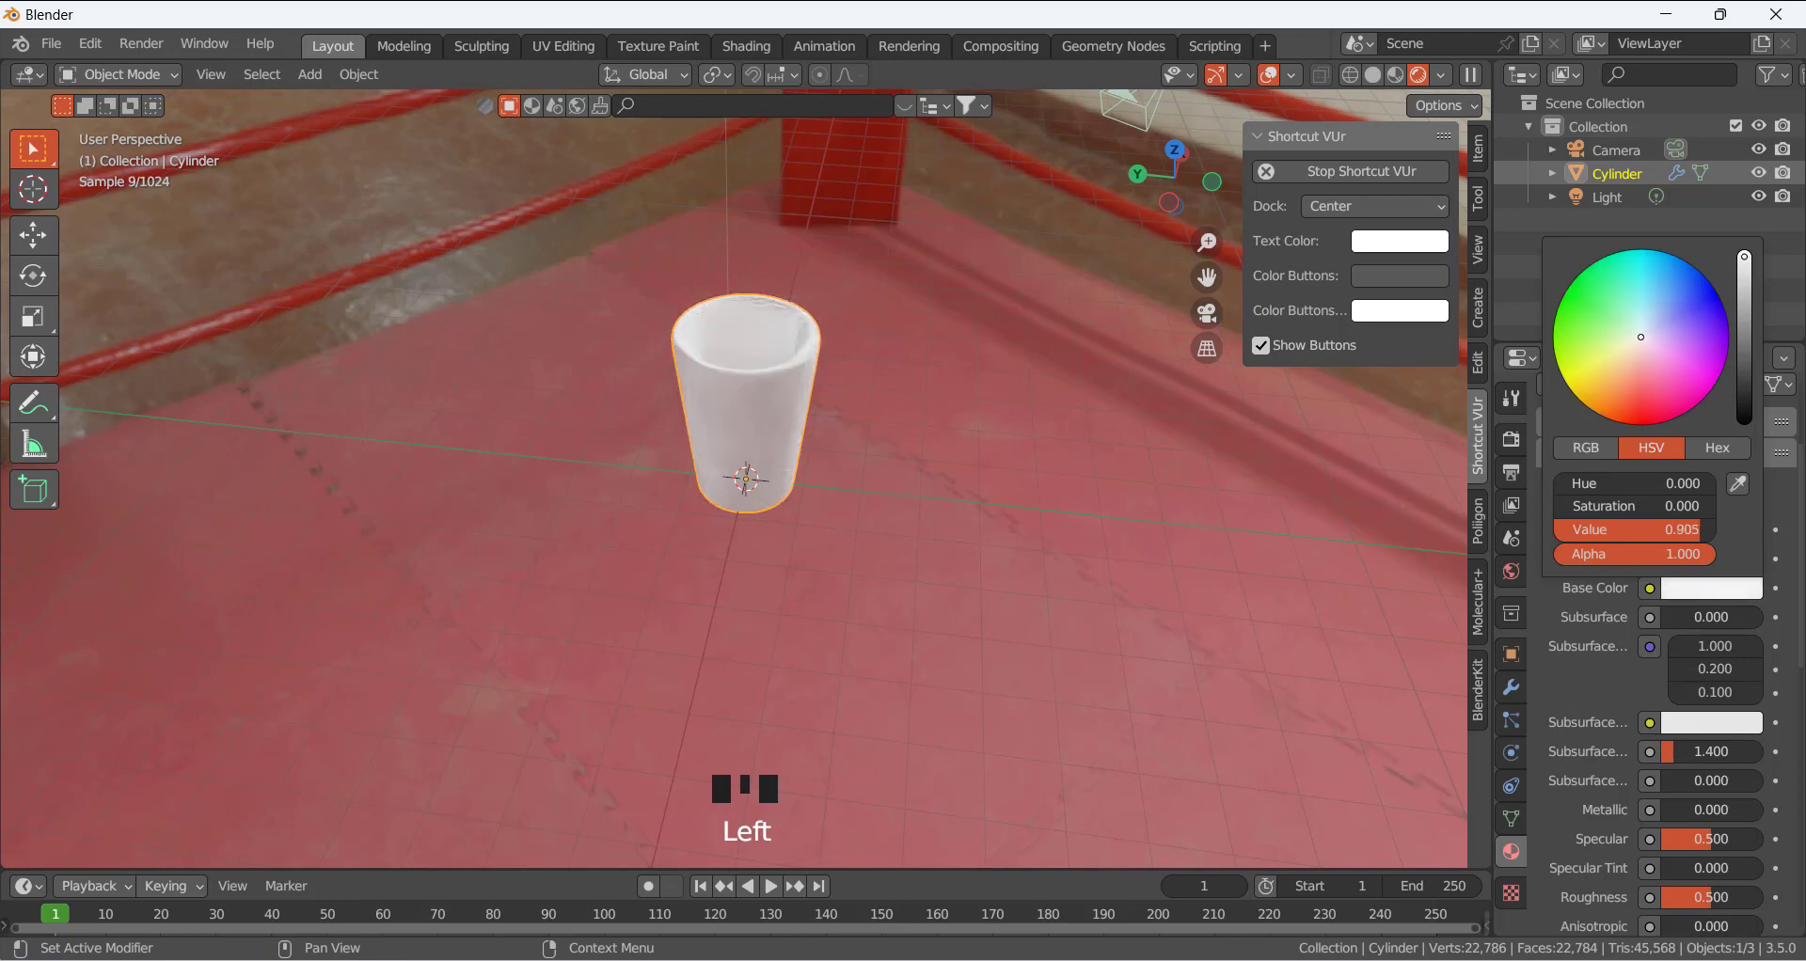
scroll(1634, 752, "down", 7)
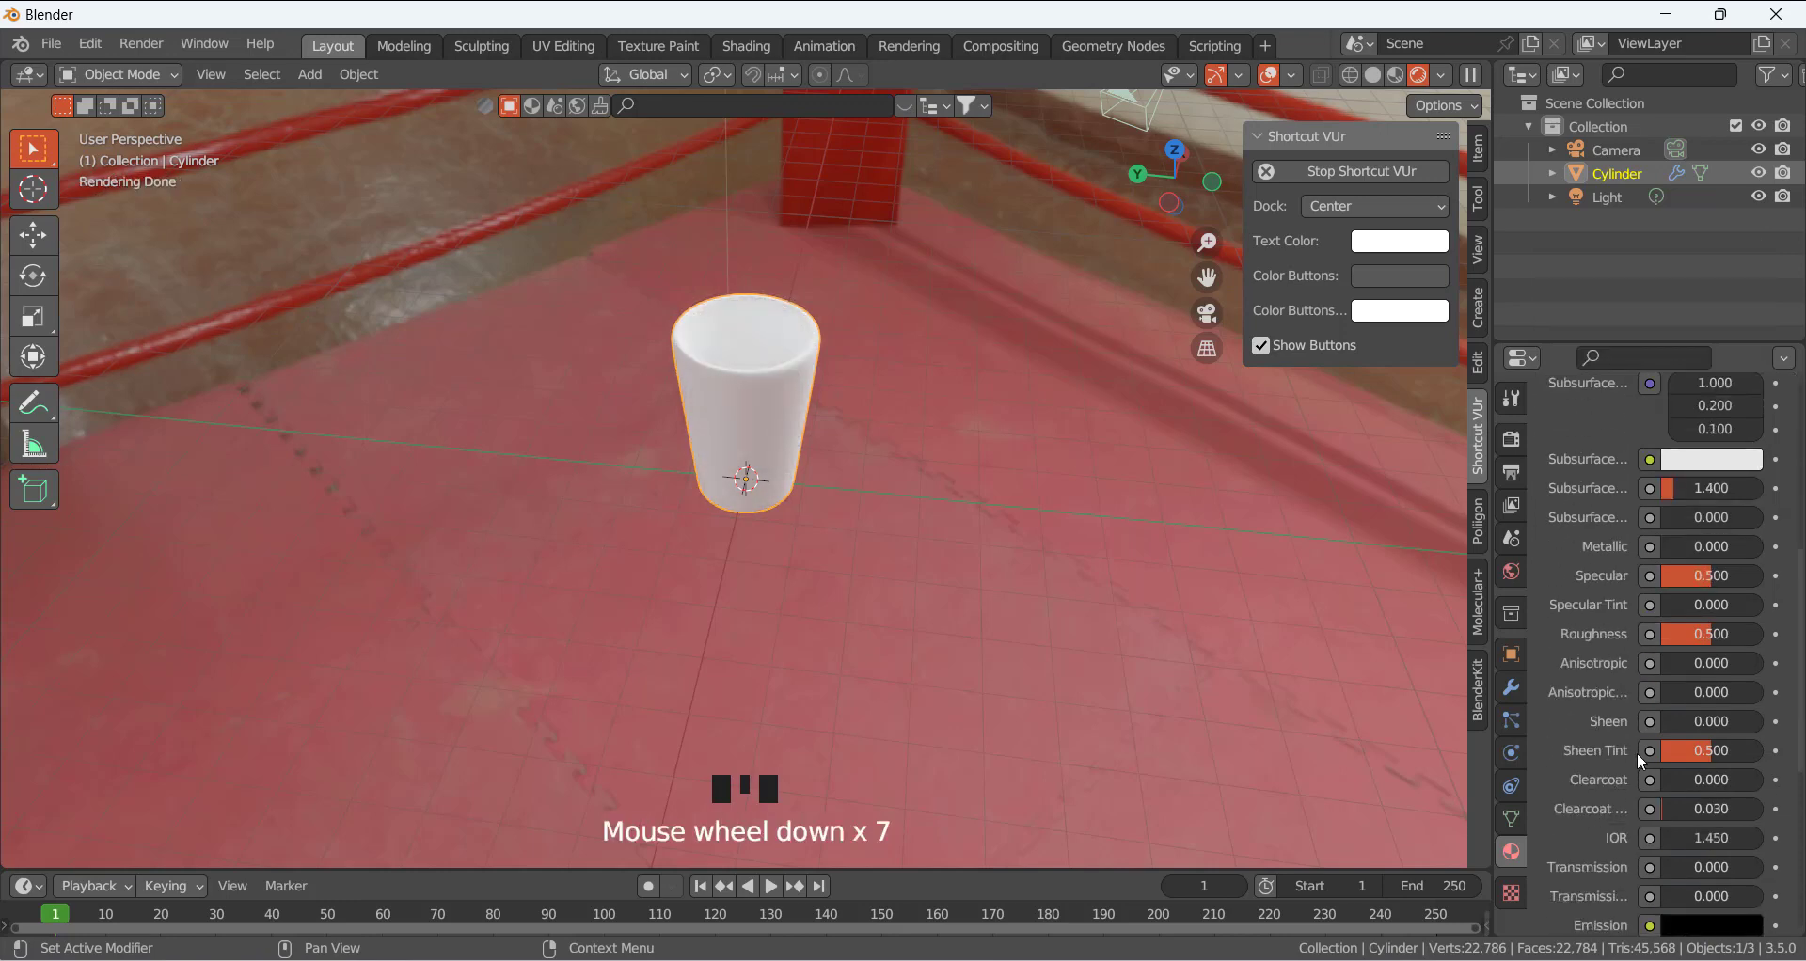
scroll(1636, 756, "down", 9)
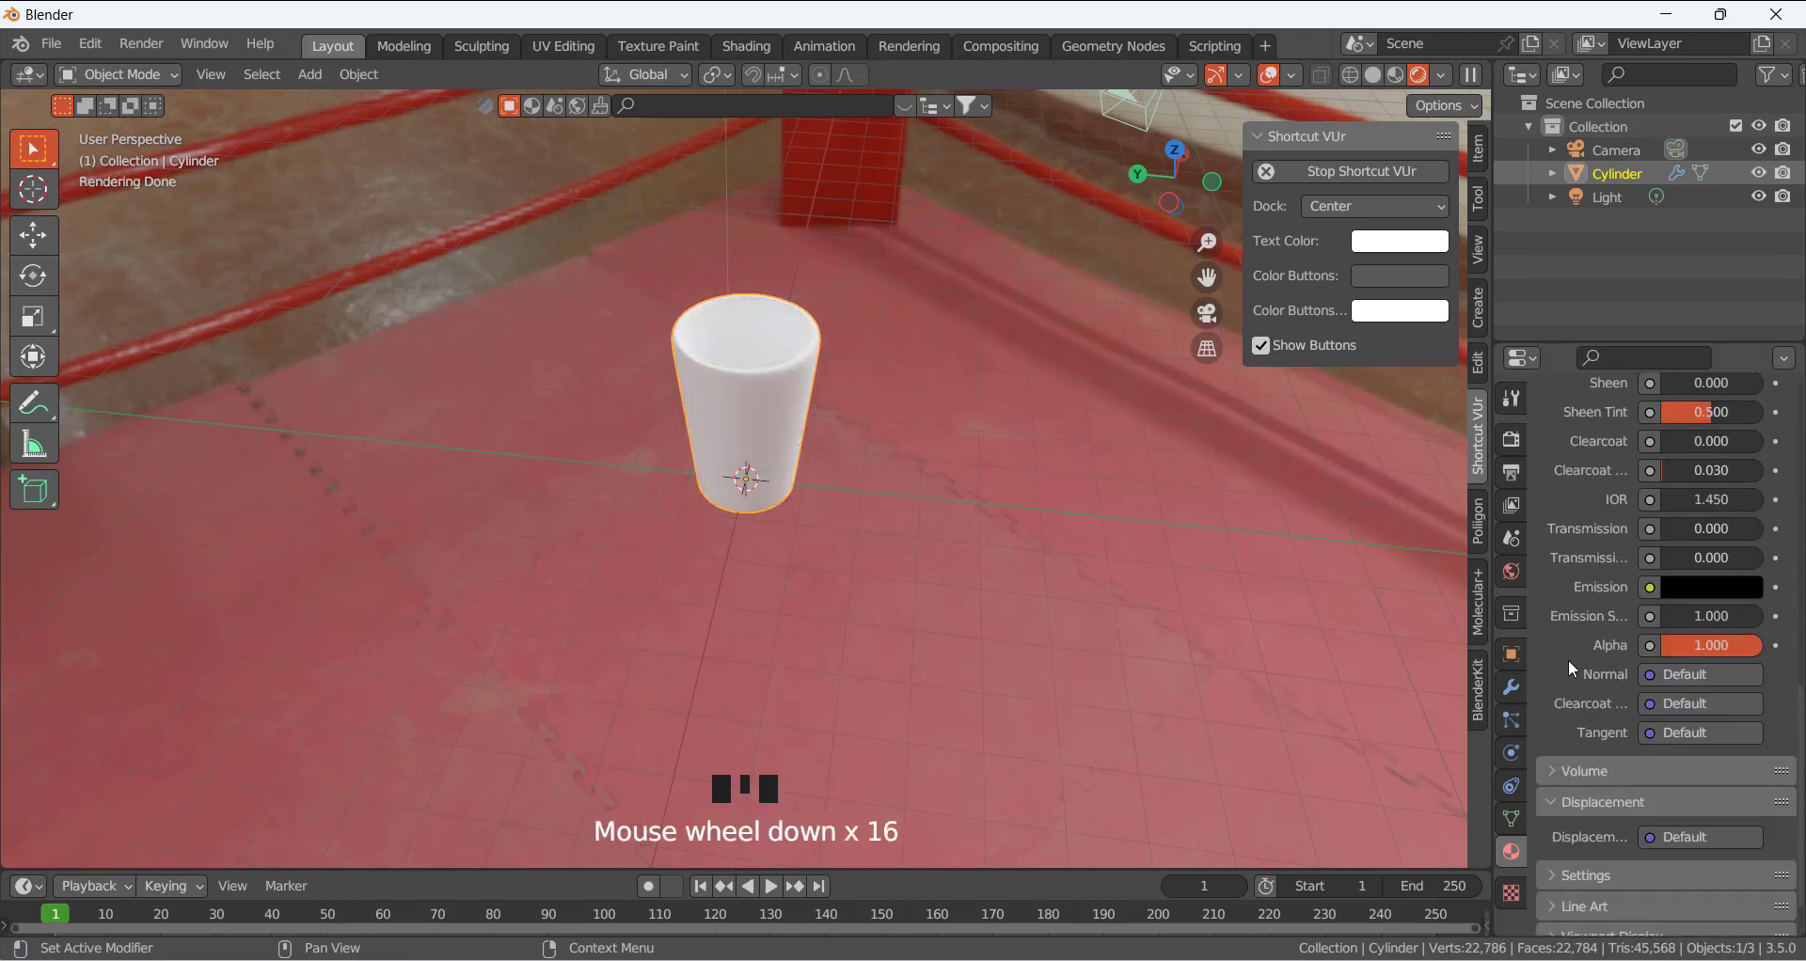
left_click(1690, 499)
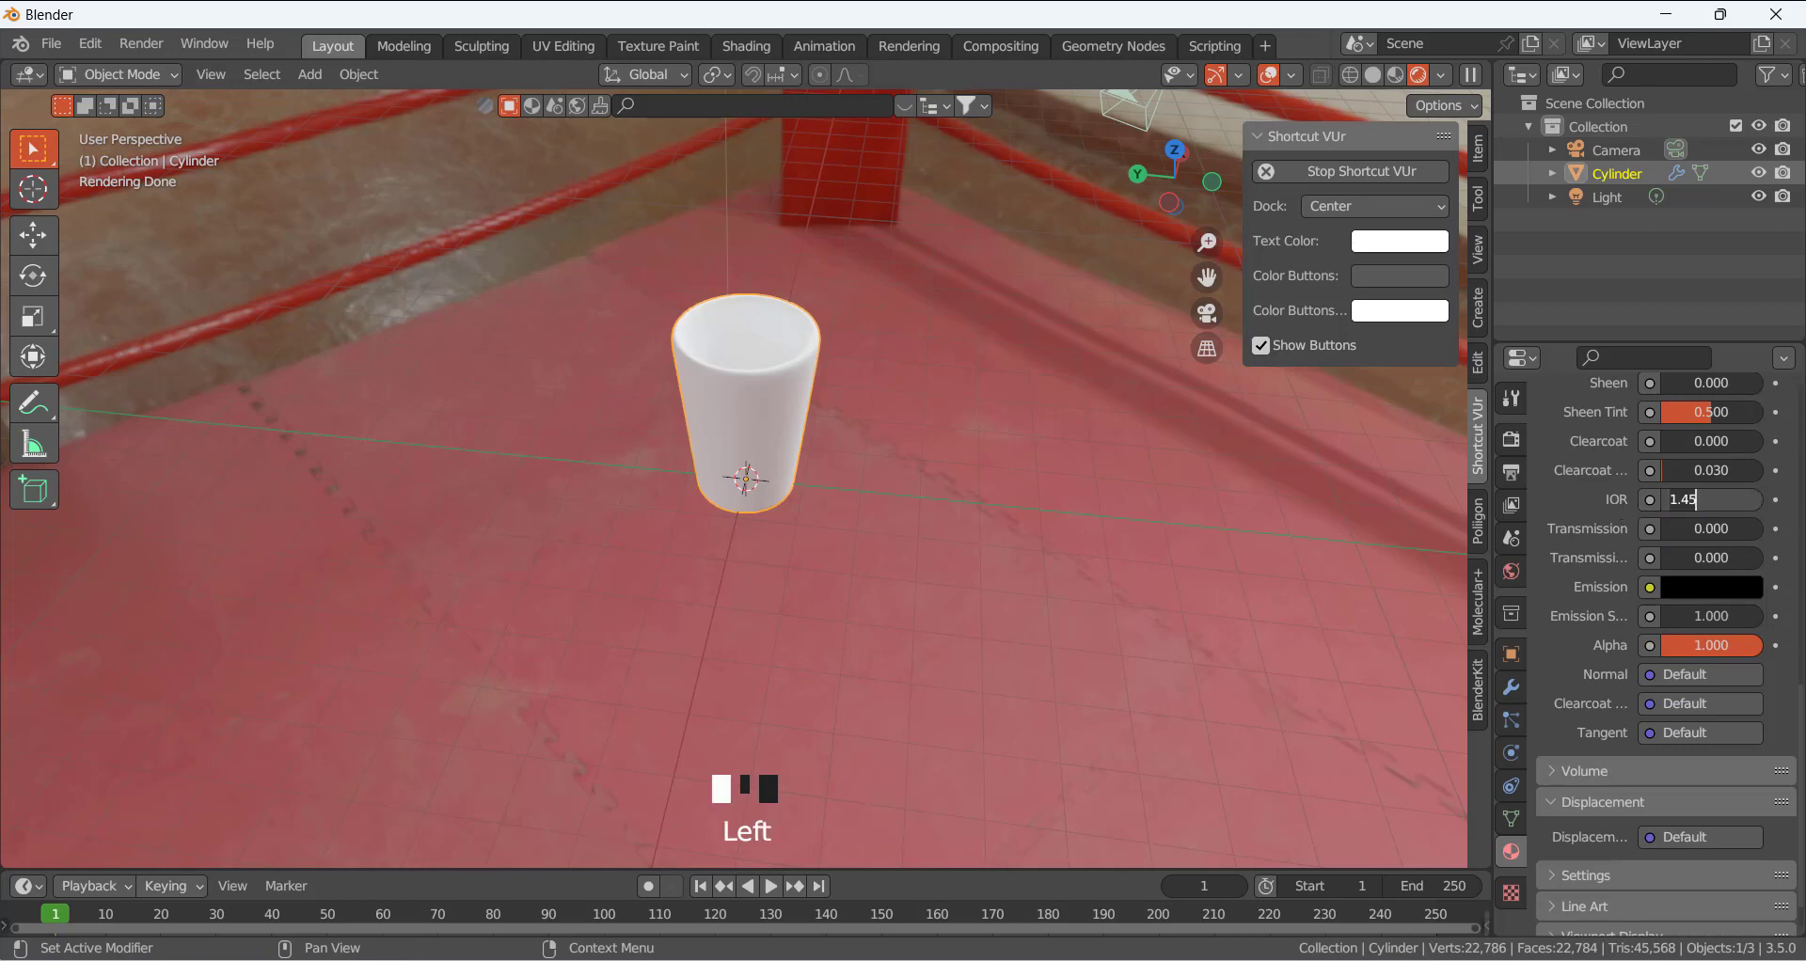
key("BackSpace")
key("BackSpace")
type("52")
key("Return")
left_click_drag(1671, 532, 1760, 533)
Set Roughness to 0.027, then deselect and orbit around the glass.
scroll(1653, 550, "up", 4)
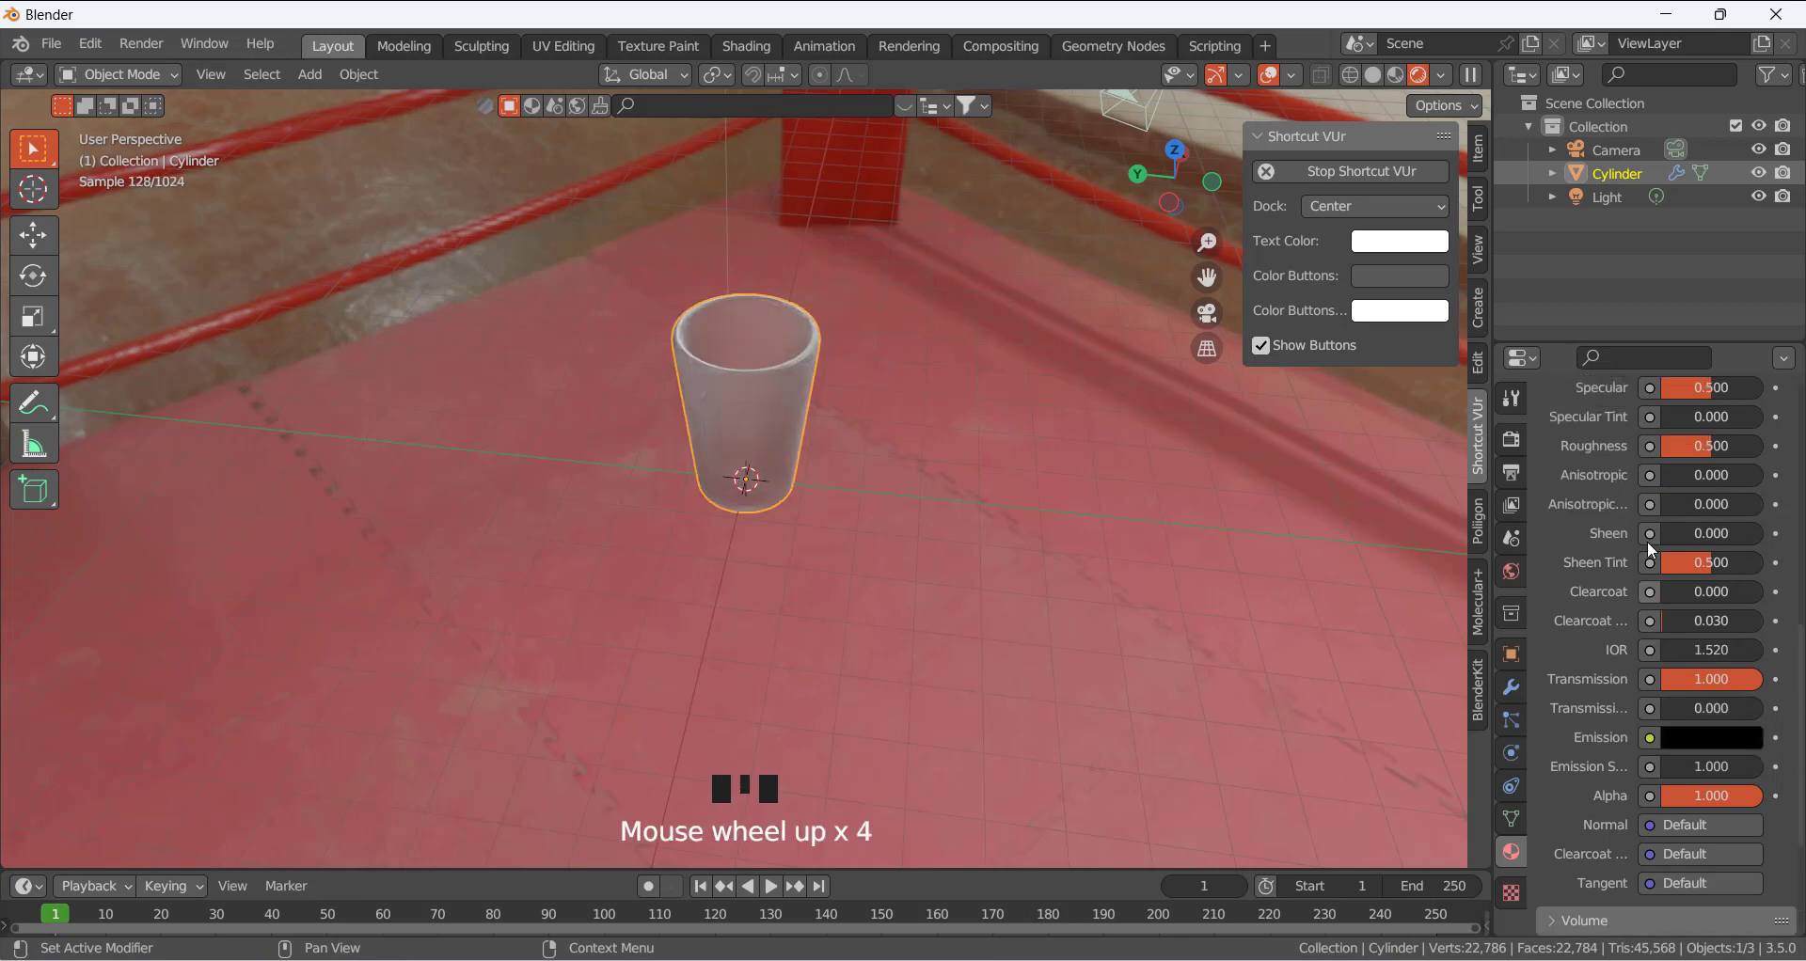
scroll(1647, 543, "up", 1)
left_click(1680, 483)
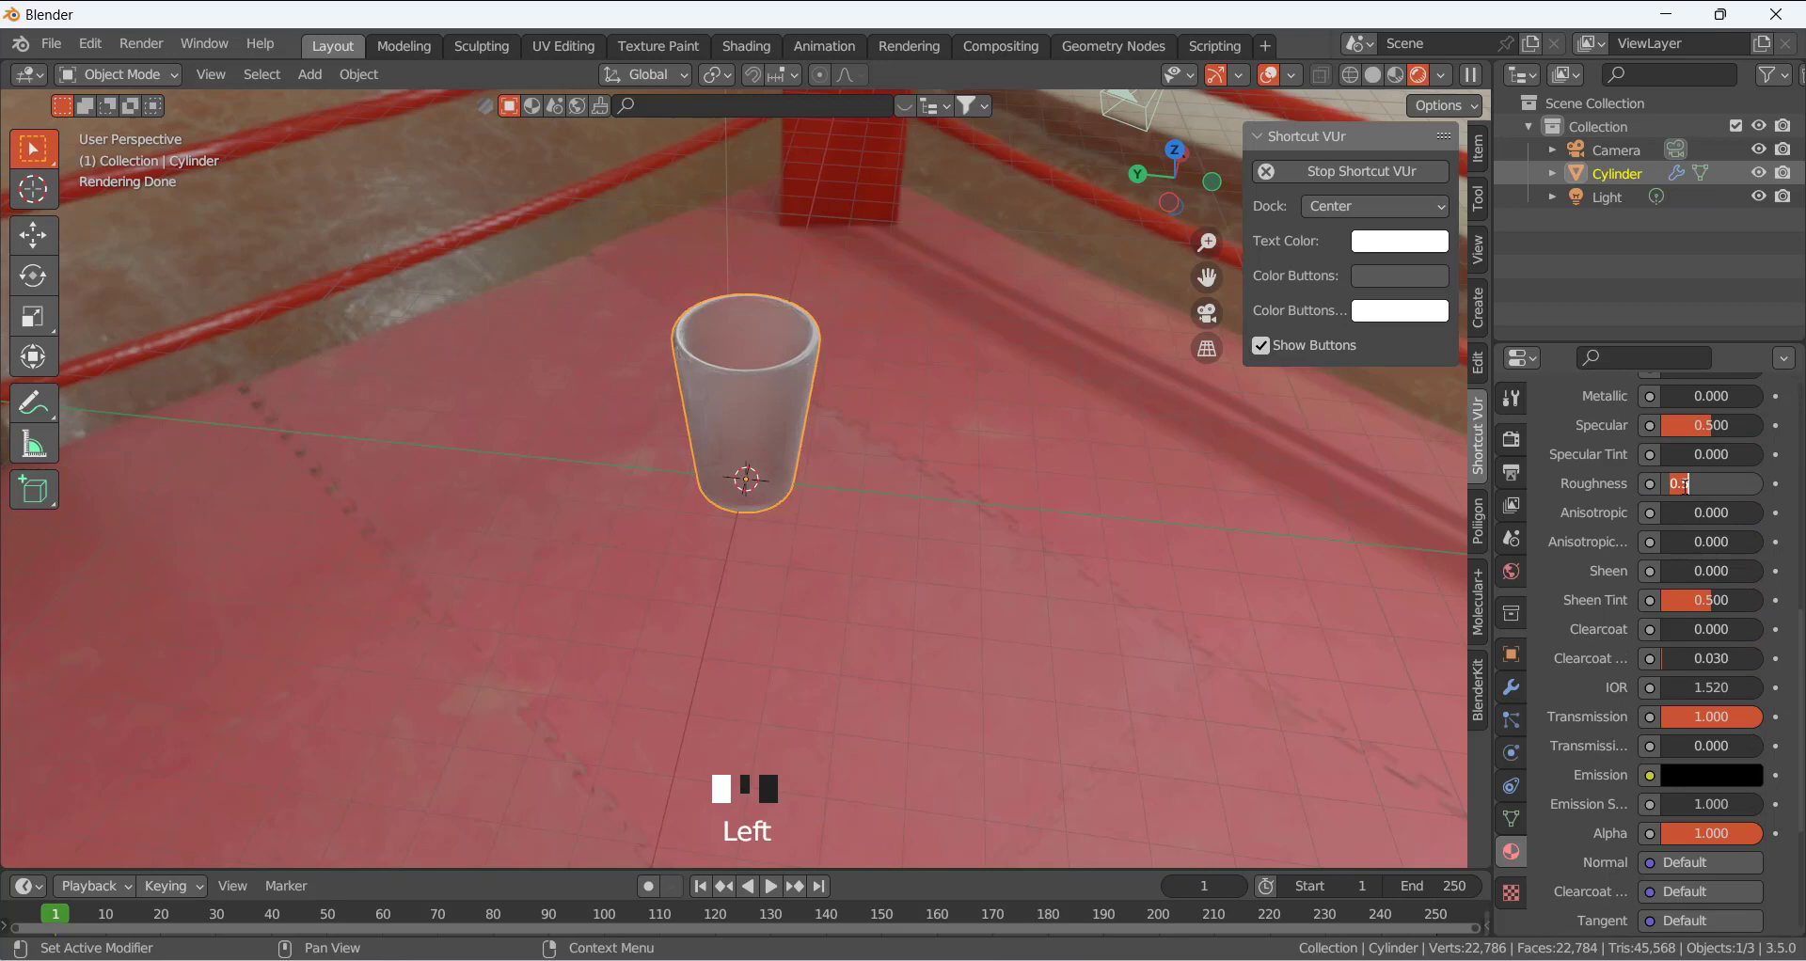
type("0.027")
key("Return")
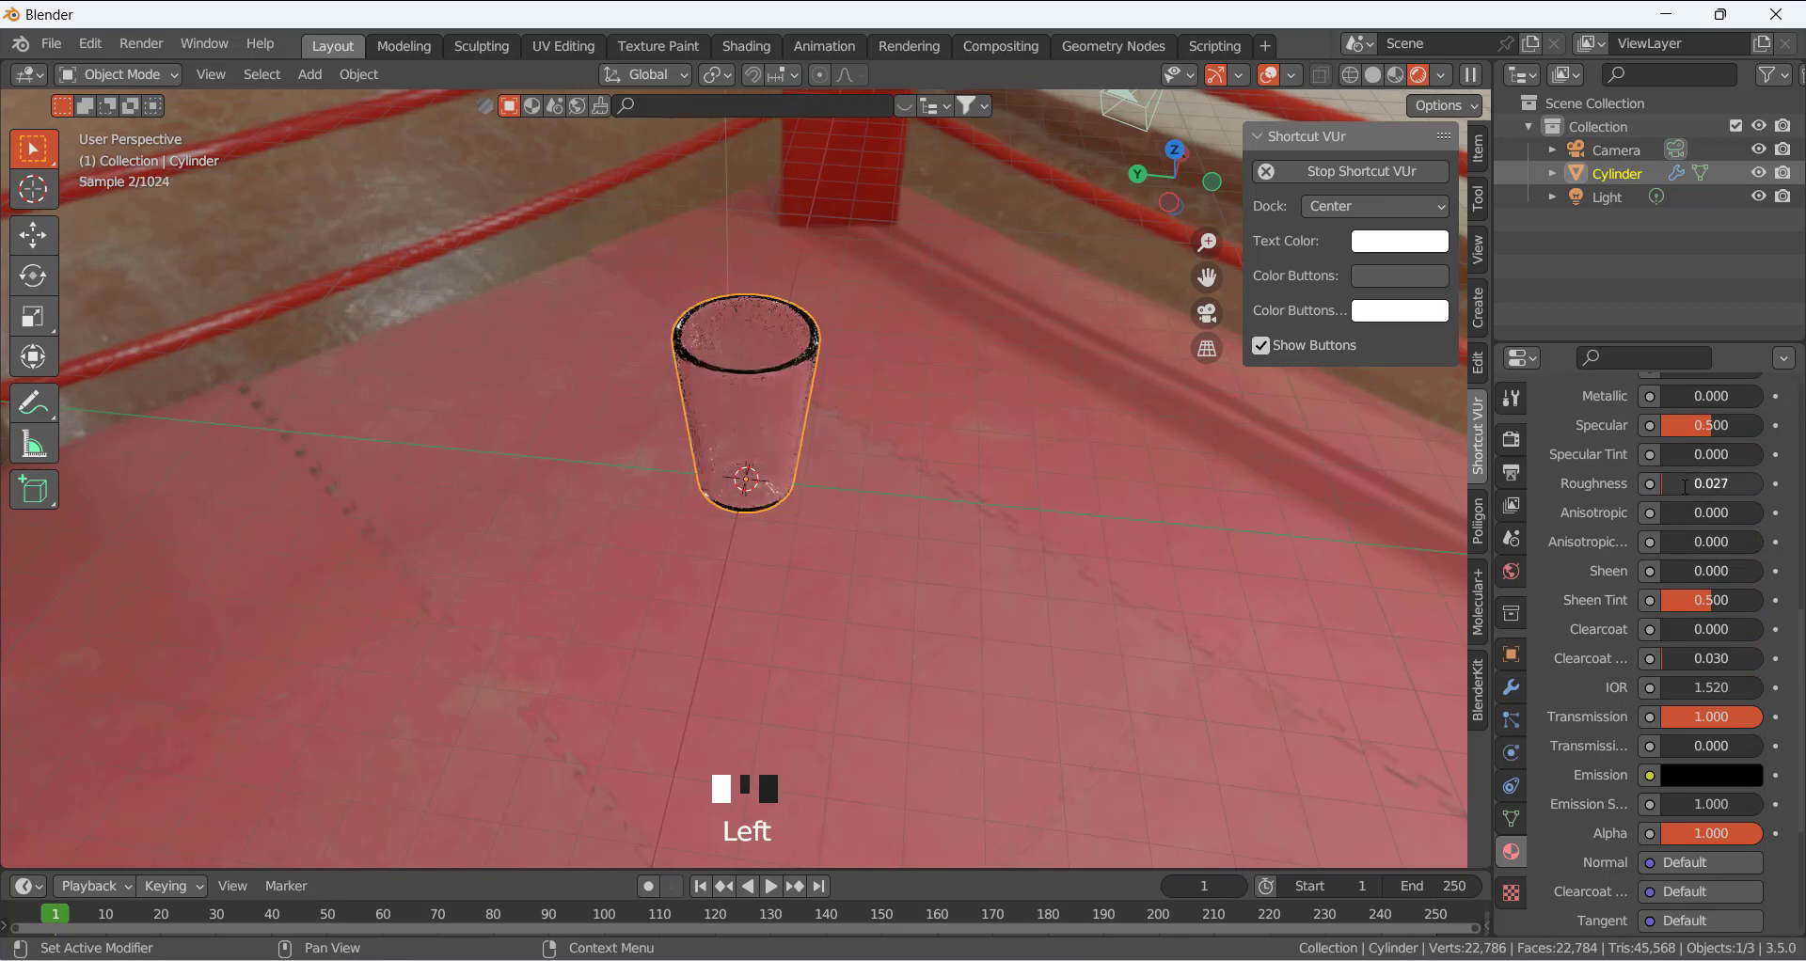
left_click(1013, 529)
middle_click_drag(609, 267, 489, 265)
Load christmas_photo_studio_07_4k.hdr as the world's environment image.
left_click(1514, 574)
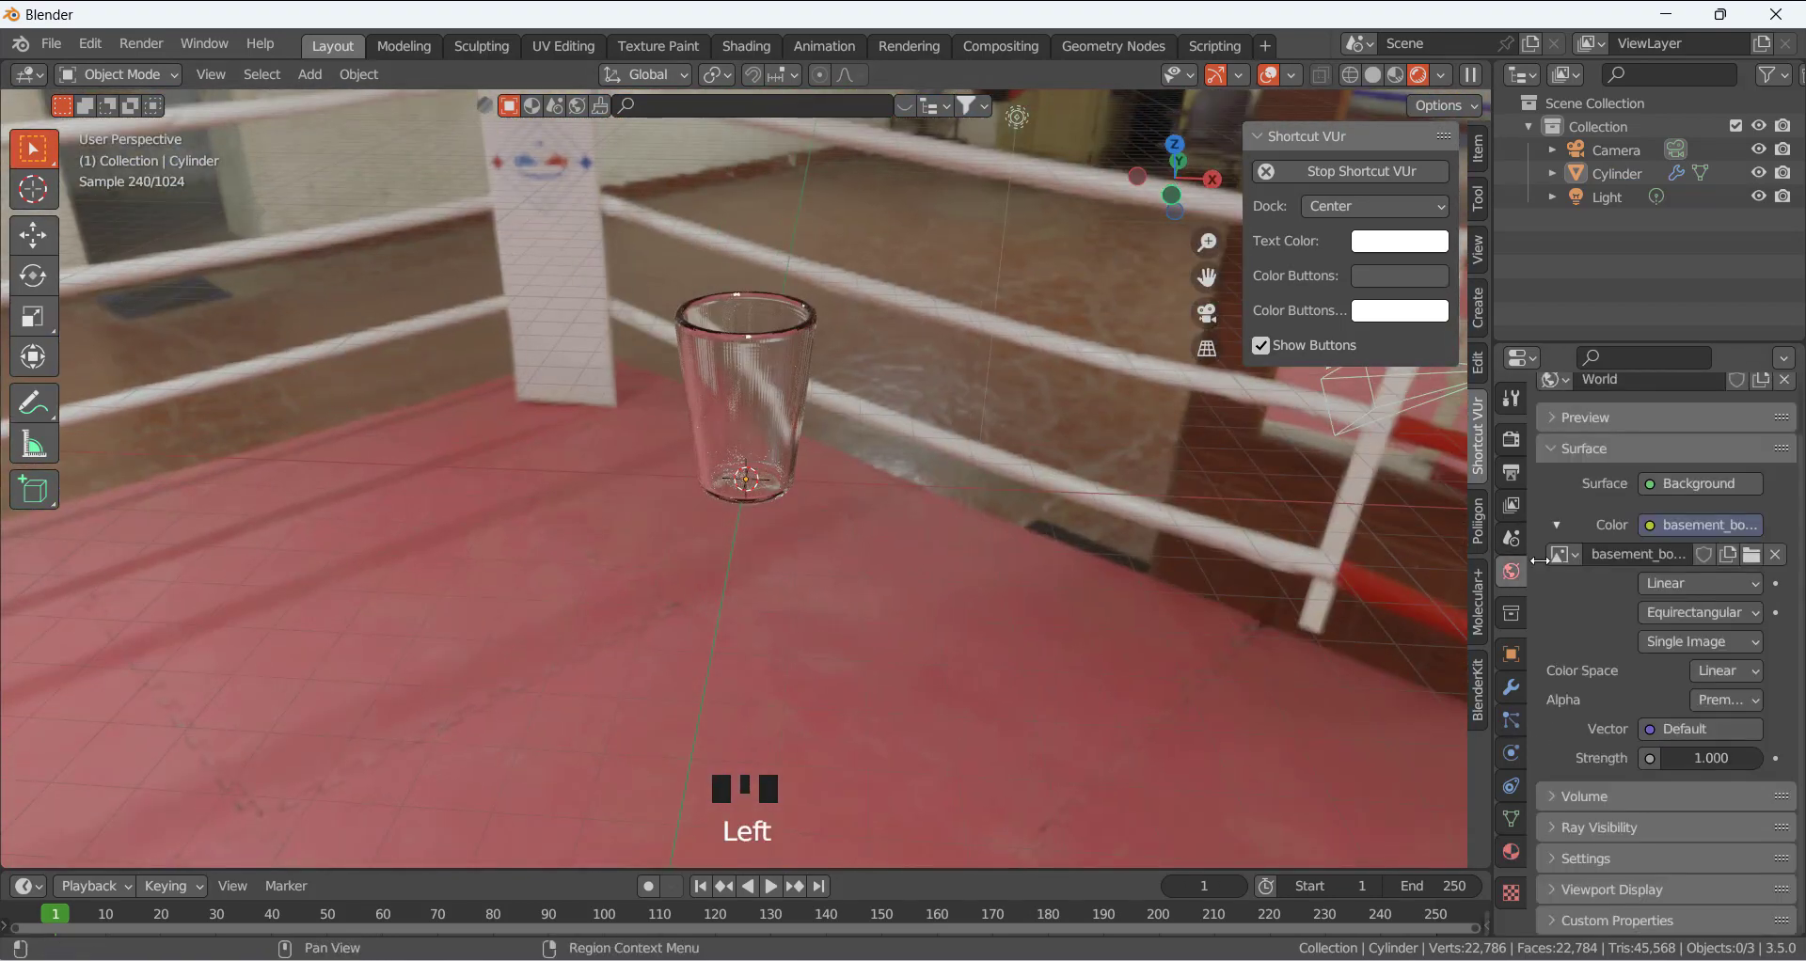
left_click(1754, 559)
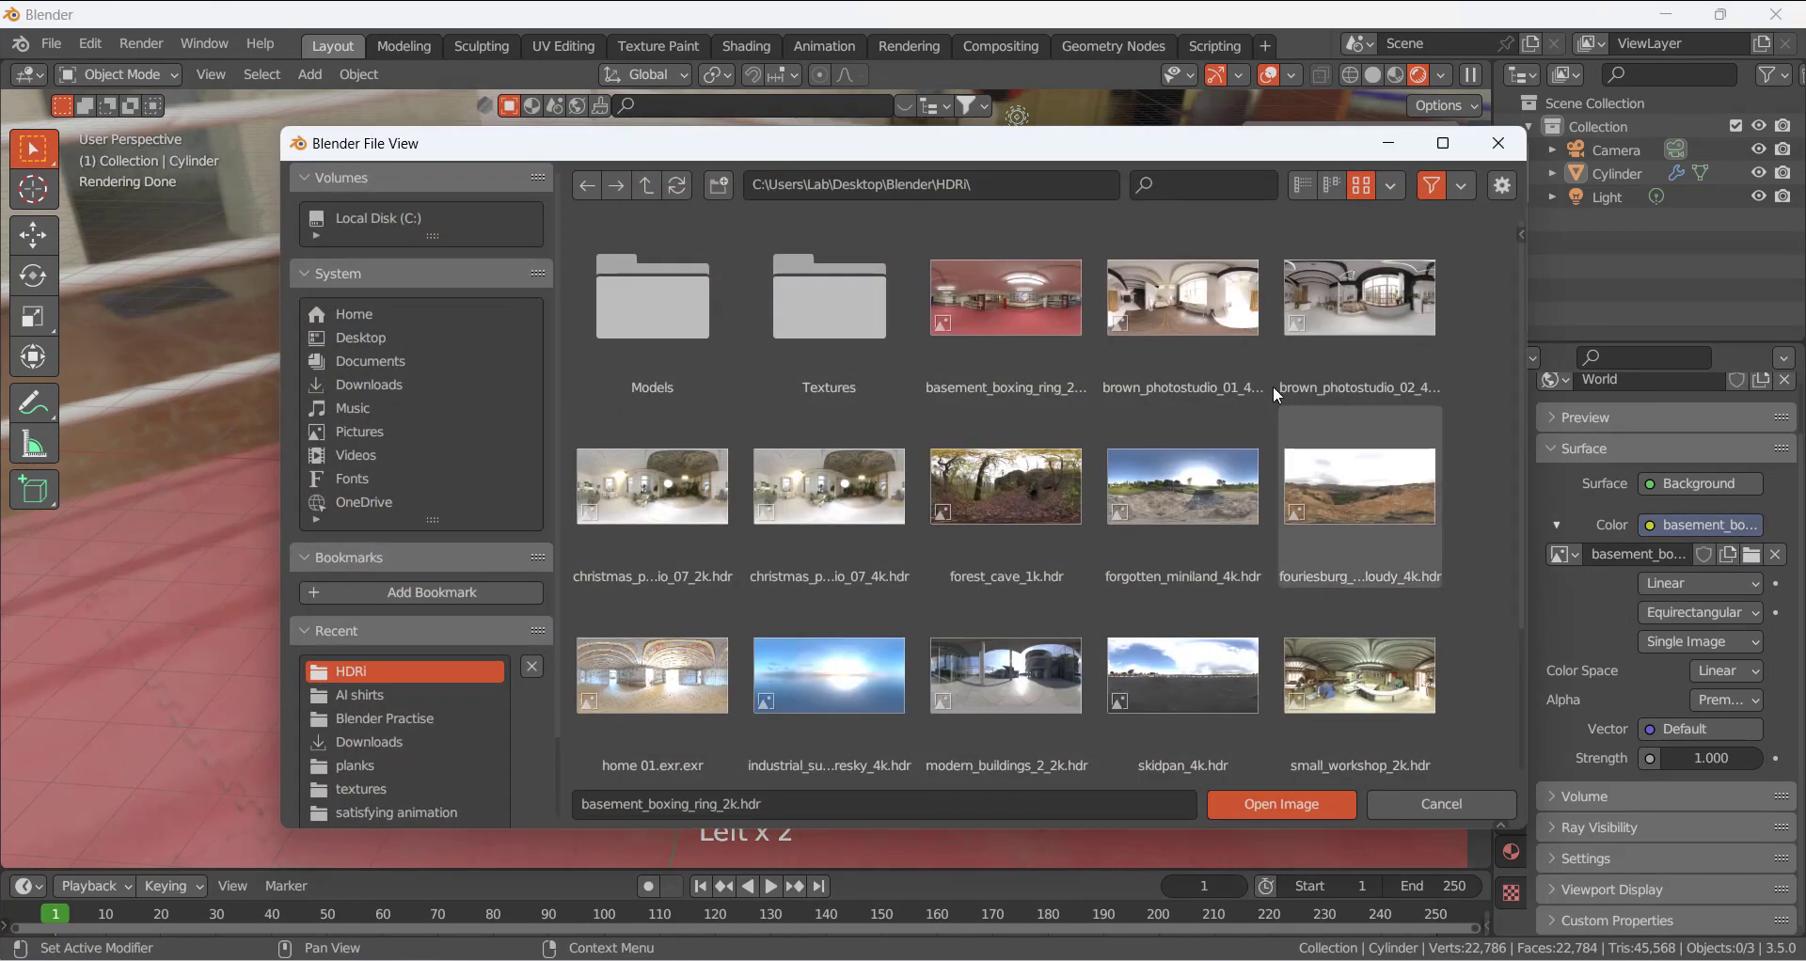
left_click(812, 517)
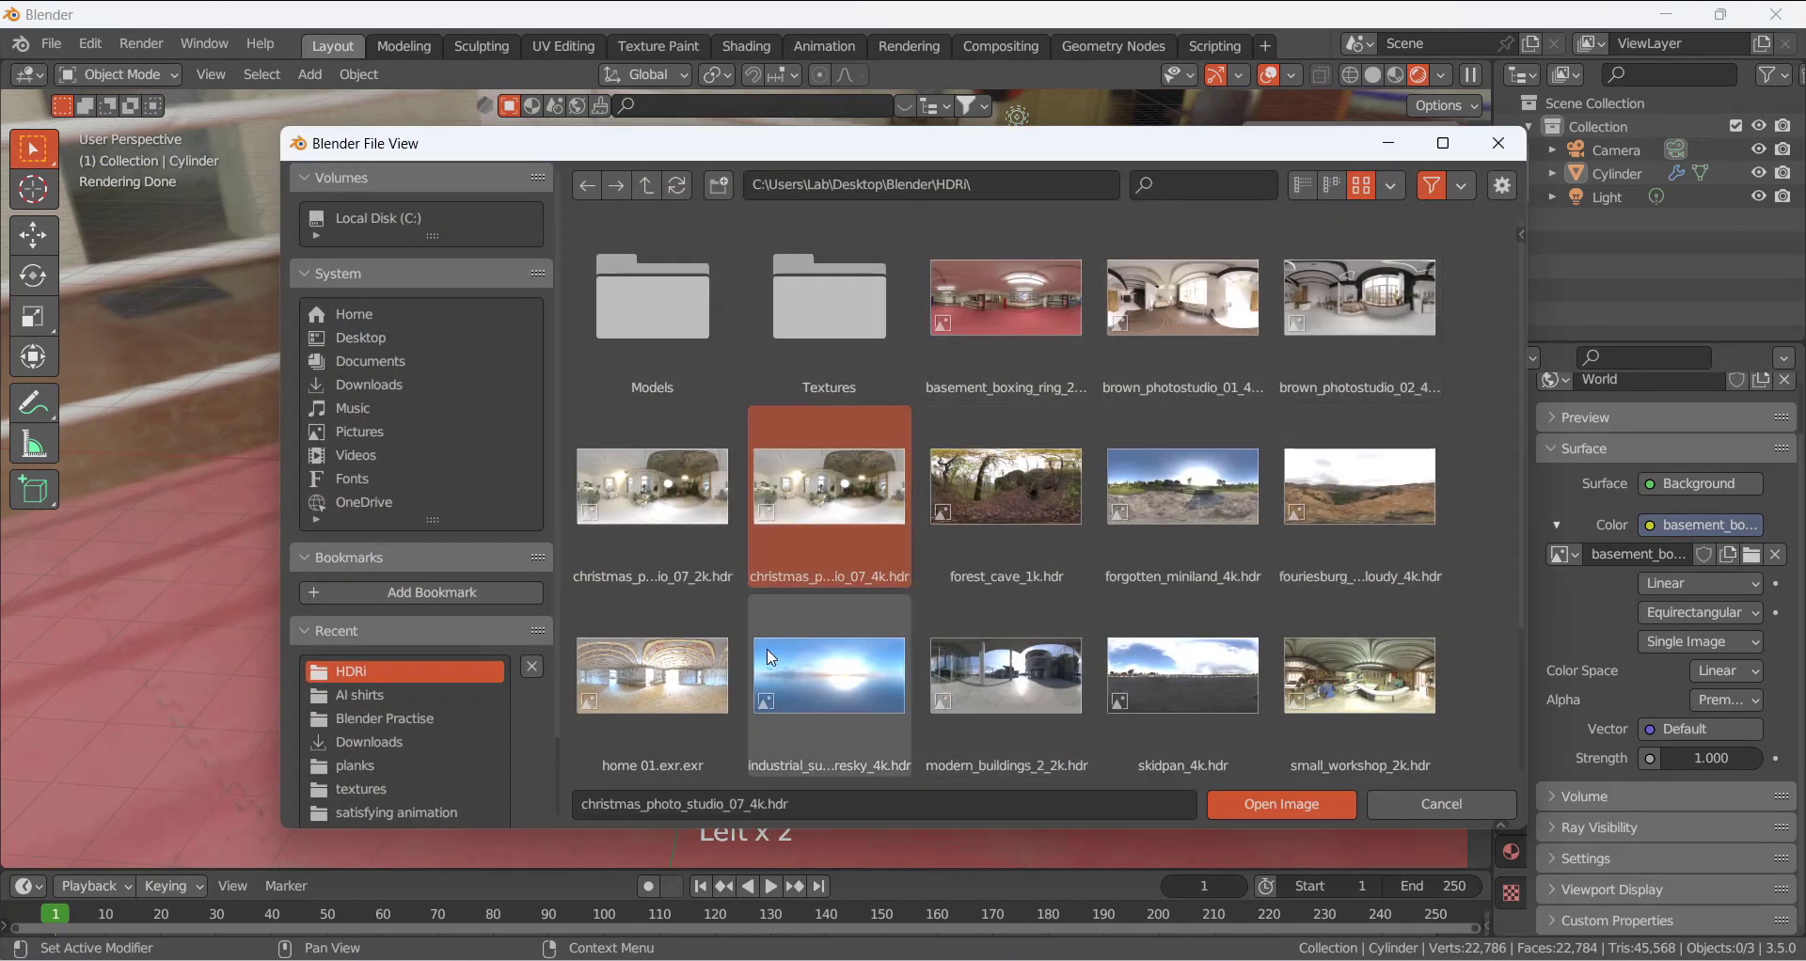
scroll(836, 700, "down", 1)
left_click(1265, 802)
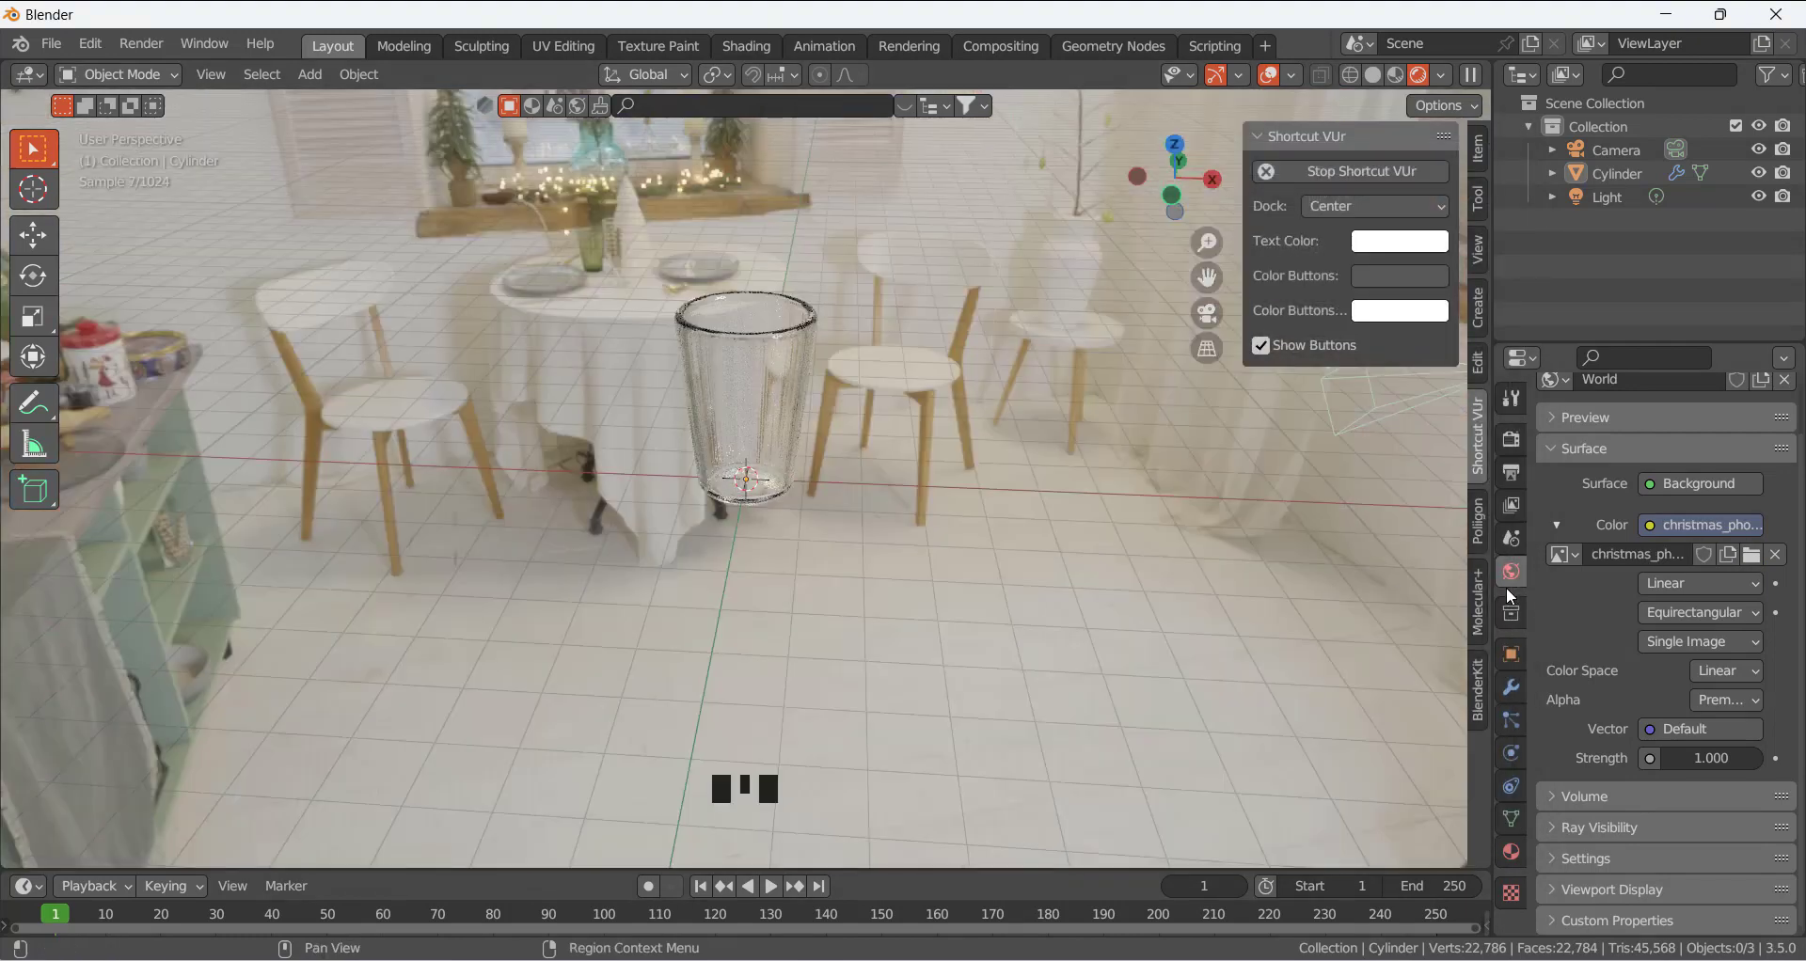
Orbit the view to see the glass amid the kitchen interior.
middle_click_drag(718, 465, 881, 559)
left_click(811, 427)
left_click(807, 435)
left_click(1097, 618)
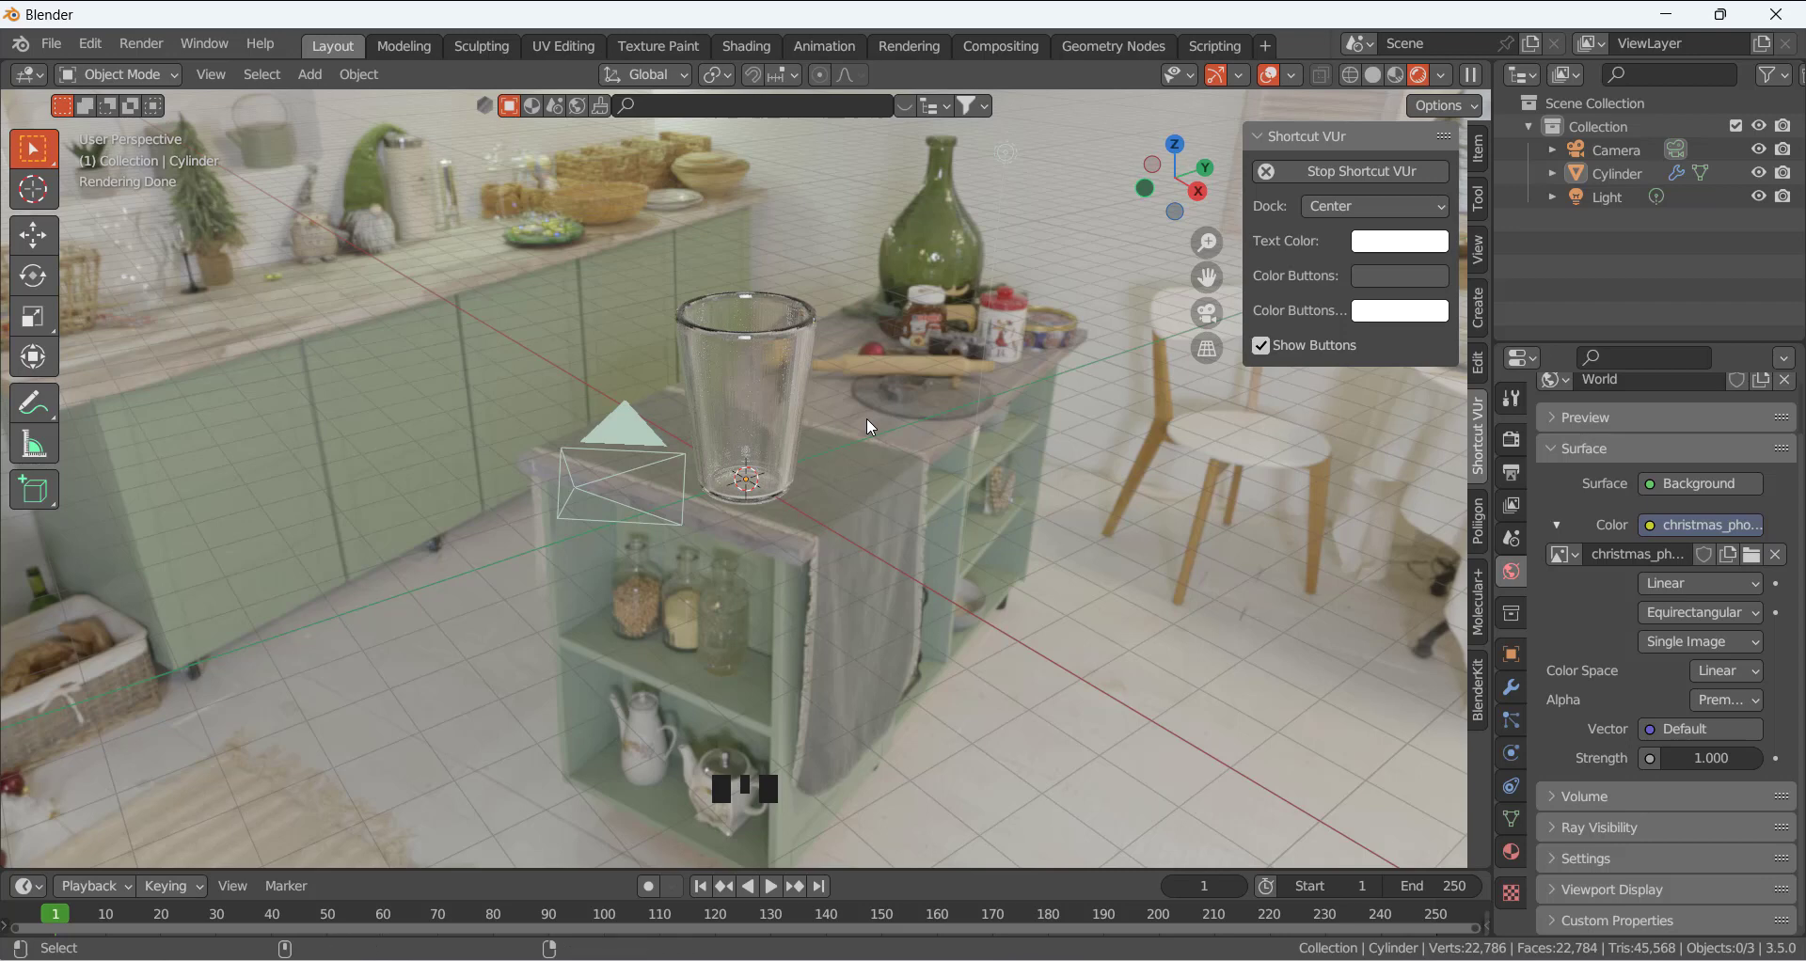
Align the active camera to the current view (Ctrl+Alt+Numpad 0), framing the glass.
key("ctrl+alt+KP_0")
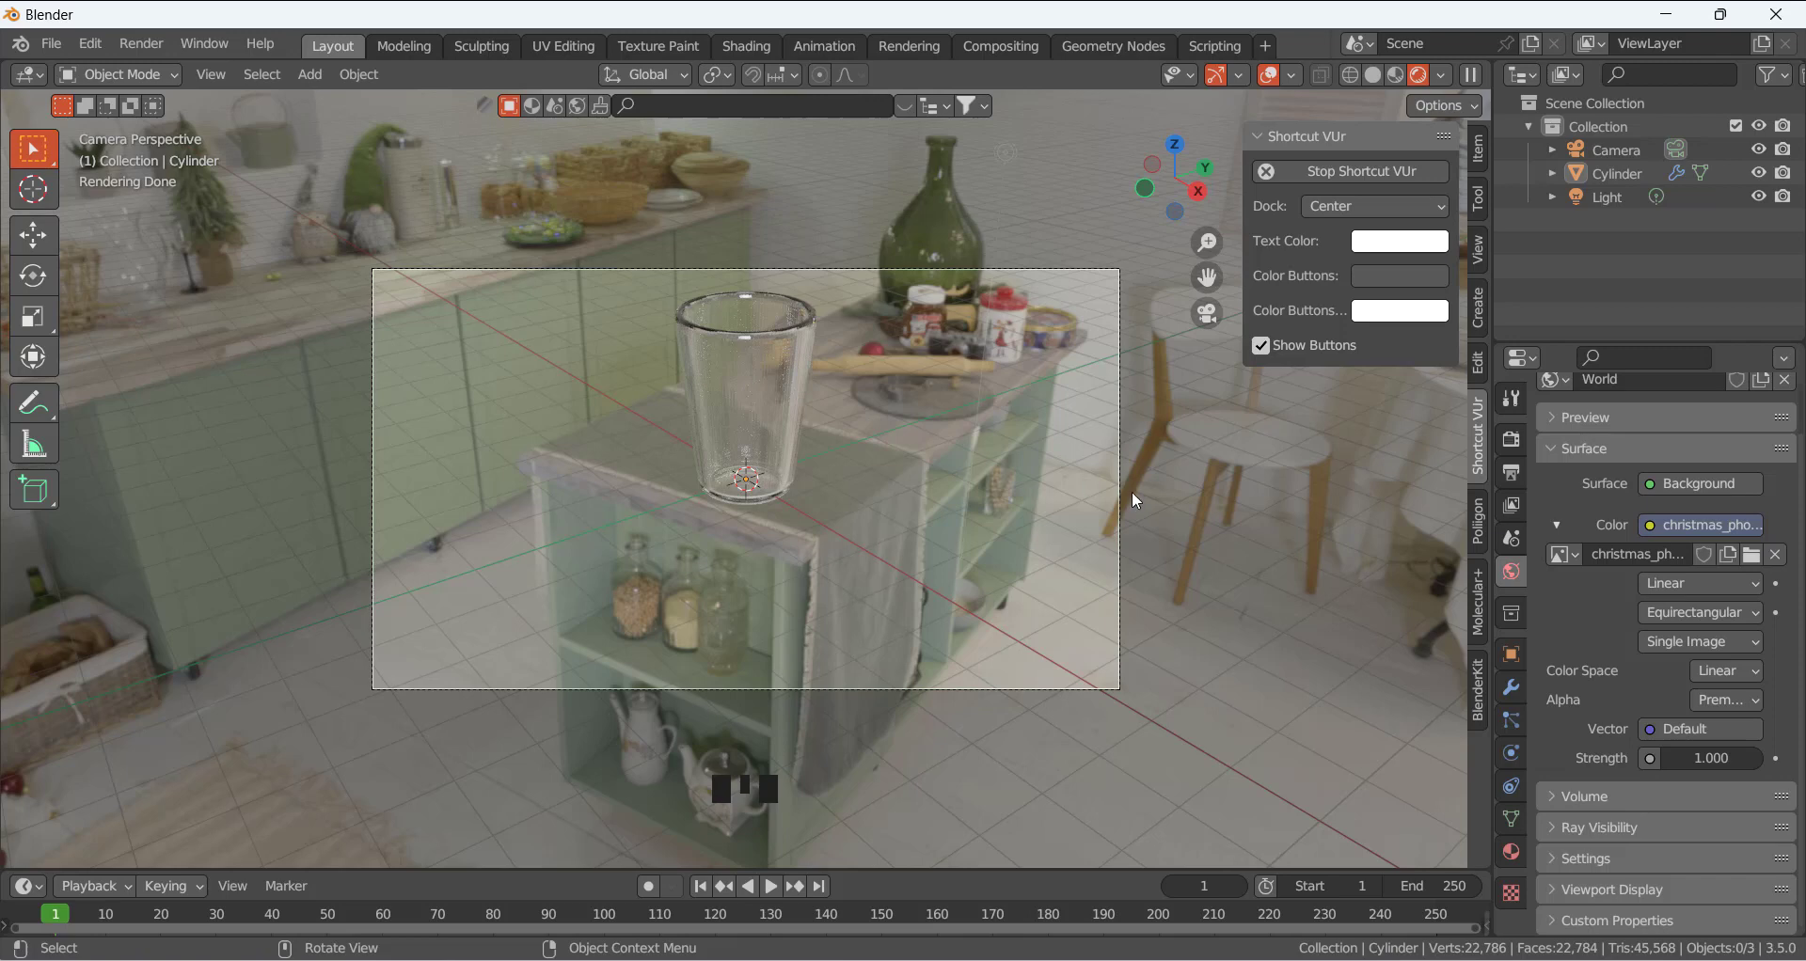
left_click(803, 338)
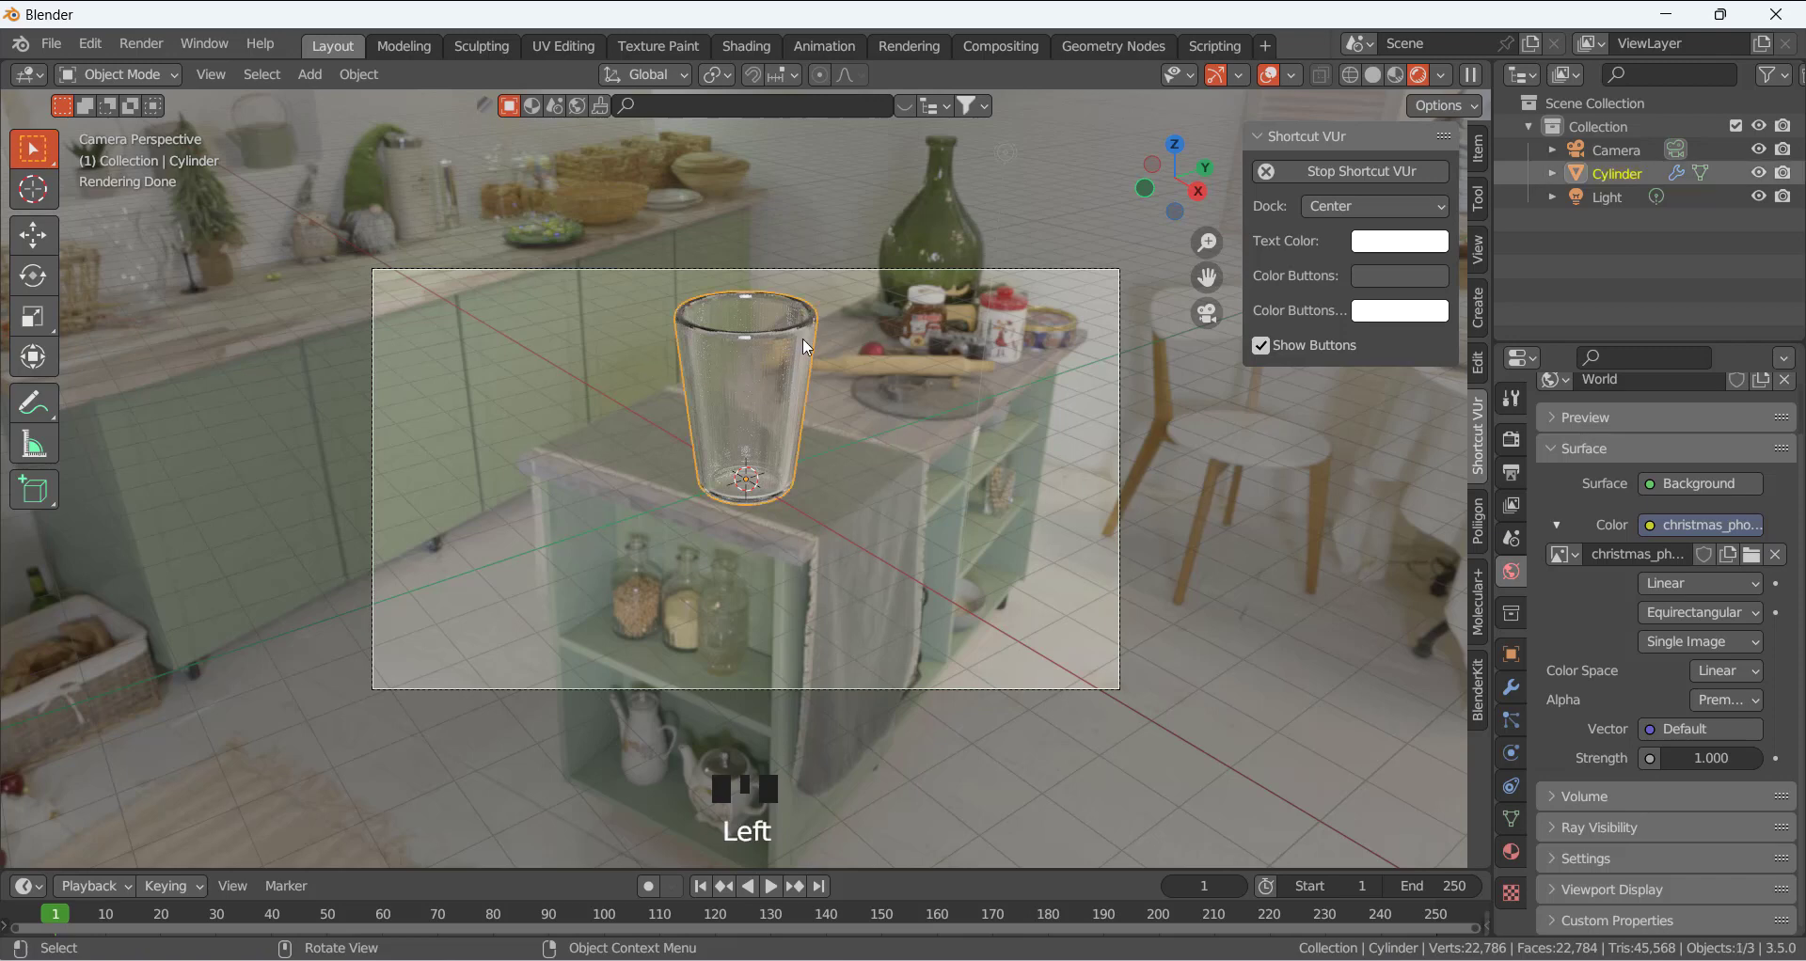
left_click(1377, 612)
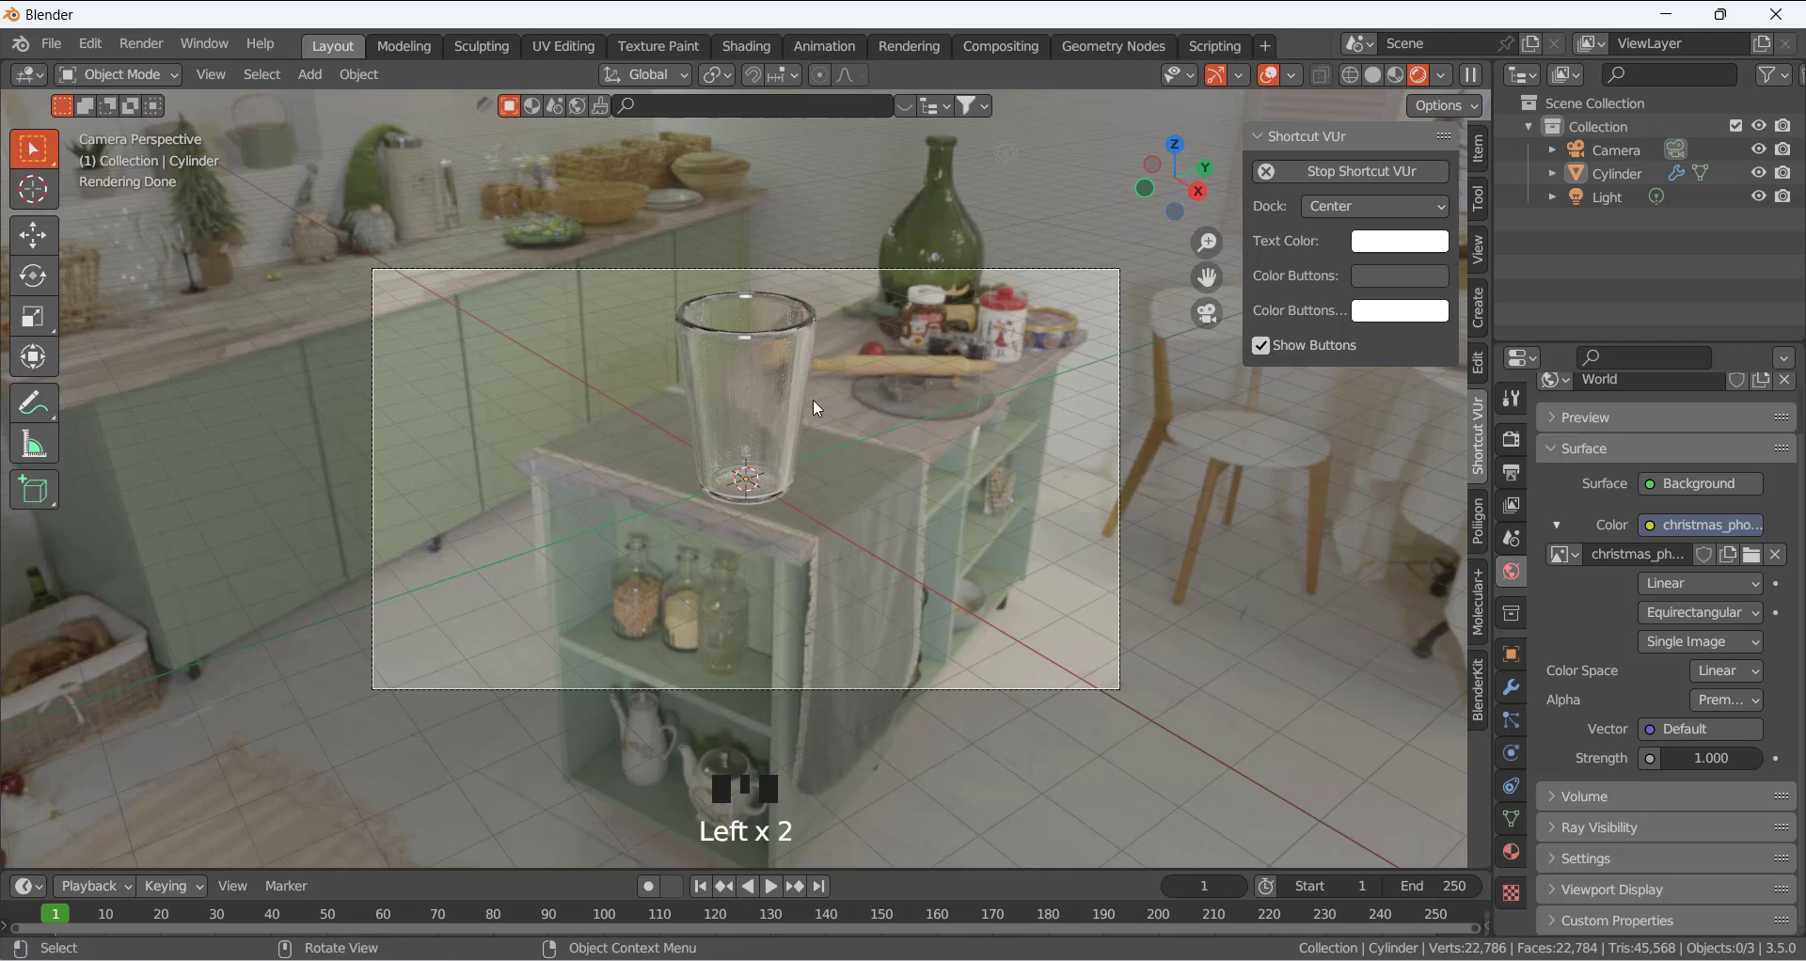